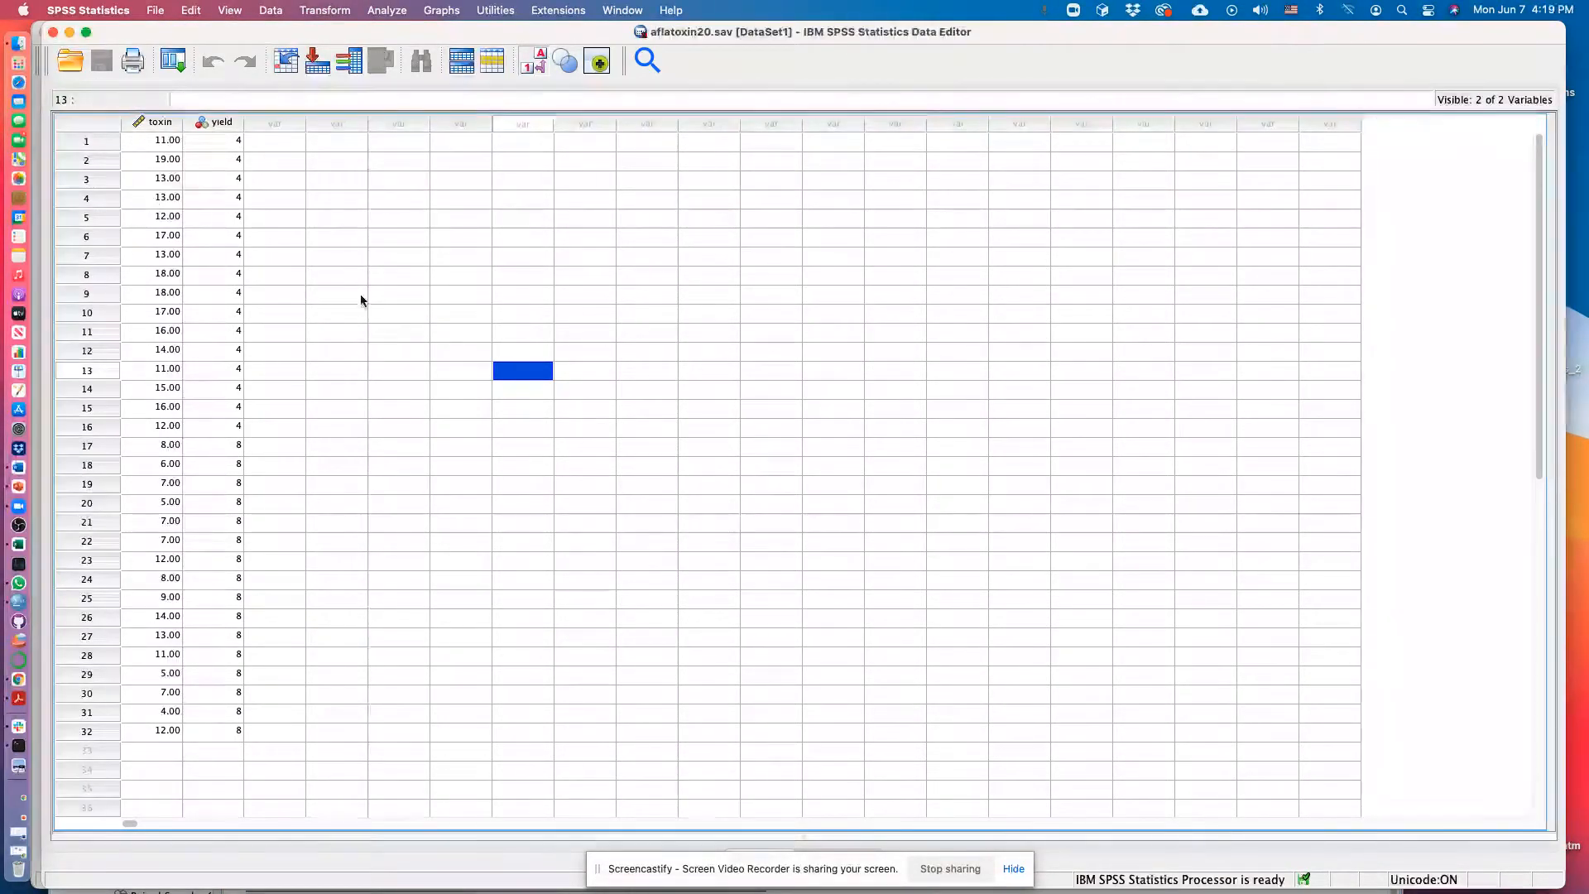
{"action": "left_click", "coordinate": [197, 121]}
{"action": "left_click", "coordinate": [176, 124]}
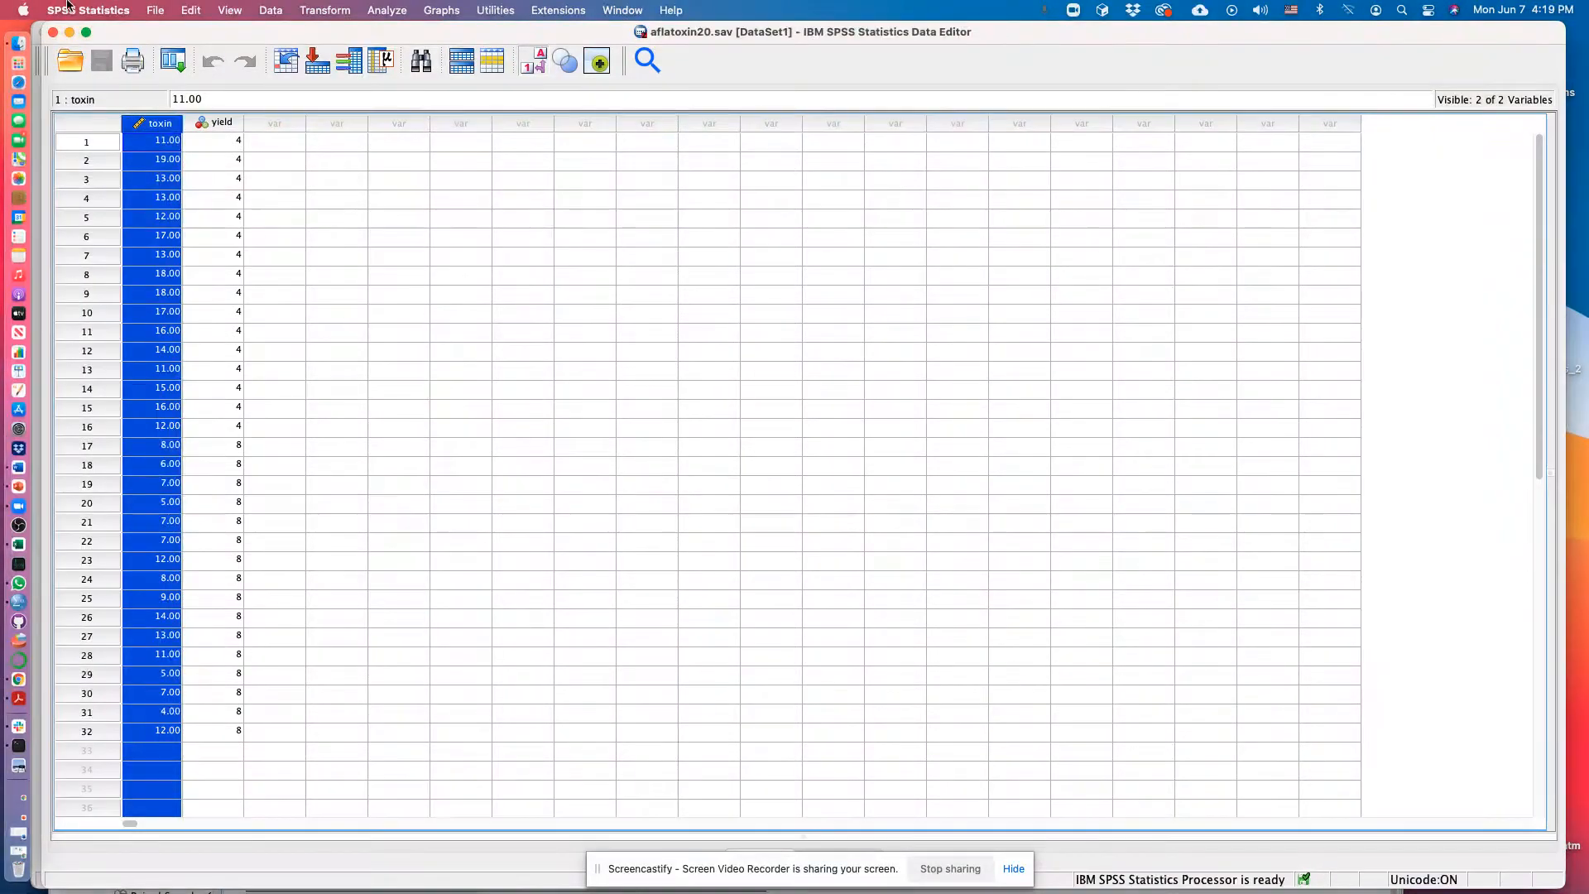
{"action": "left_click", "coordinate": [157, 11]}
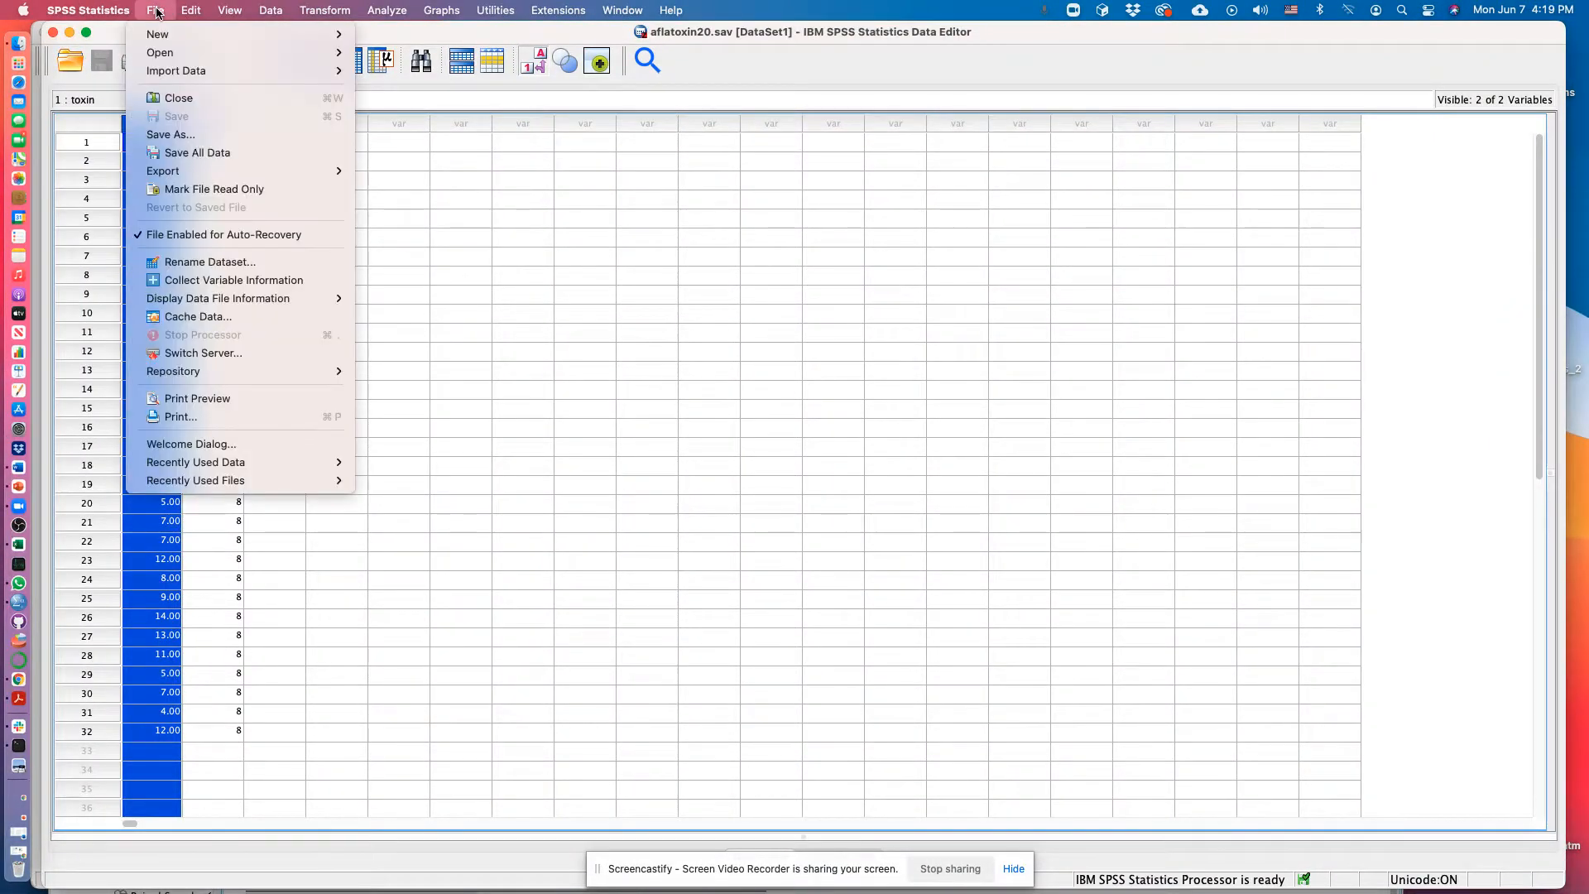
{"action": "mouse_move", "coordinate": [178, 54]}
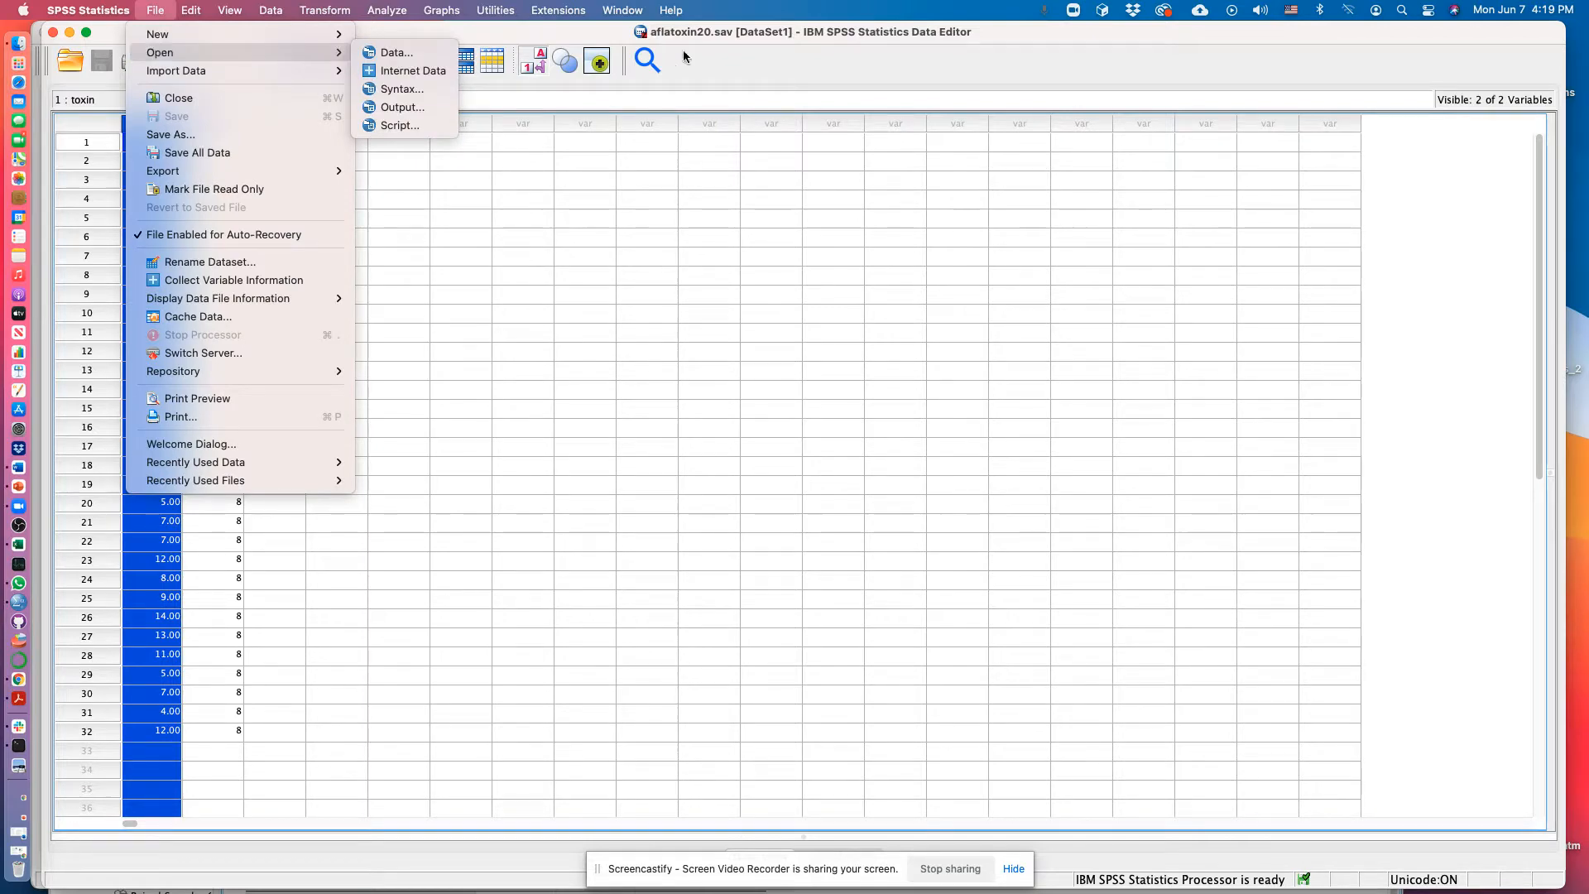
{"action": "left_click", "coordinate": [663, 342]}
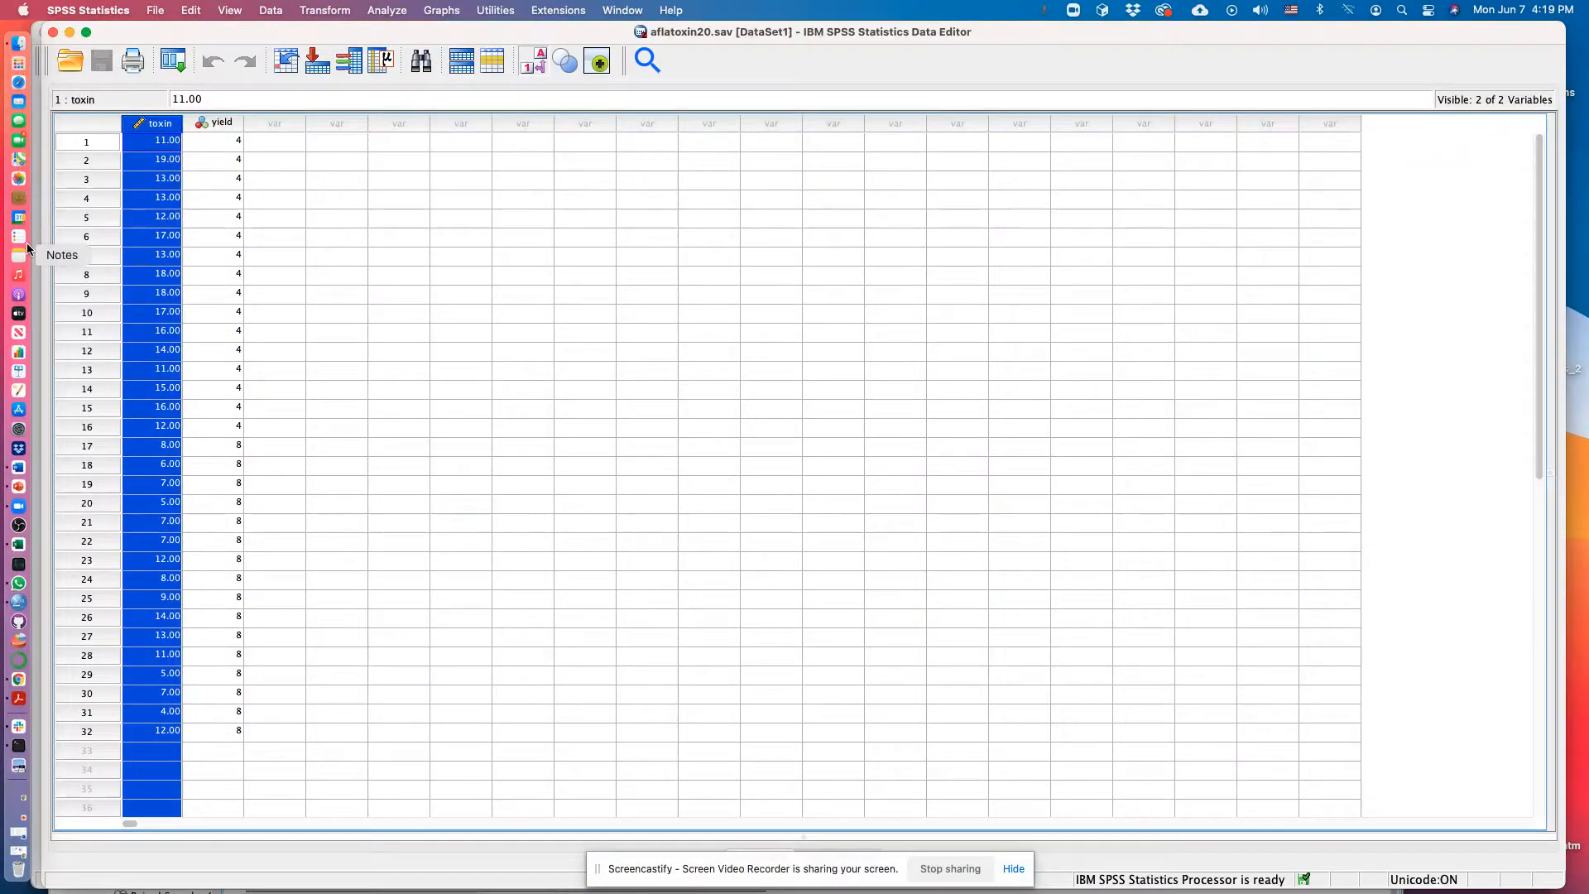
- Switch to Finder, search for "spss" from Applications, and open the English folder inside the Samples folder of IBM SPSS Statistics 27
{"action": "left_click", "coordinate": [20, 46]}
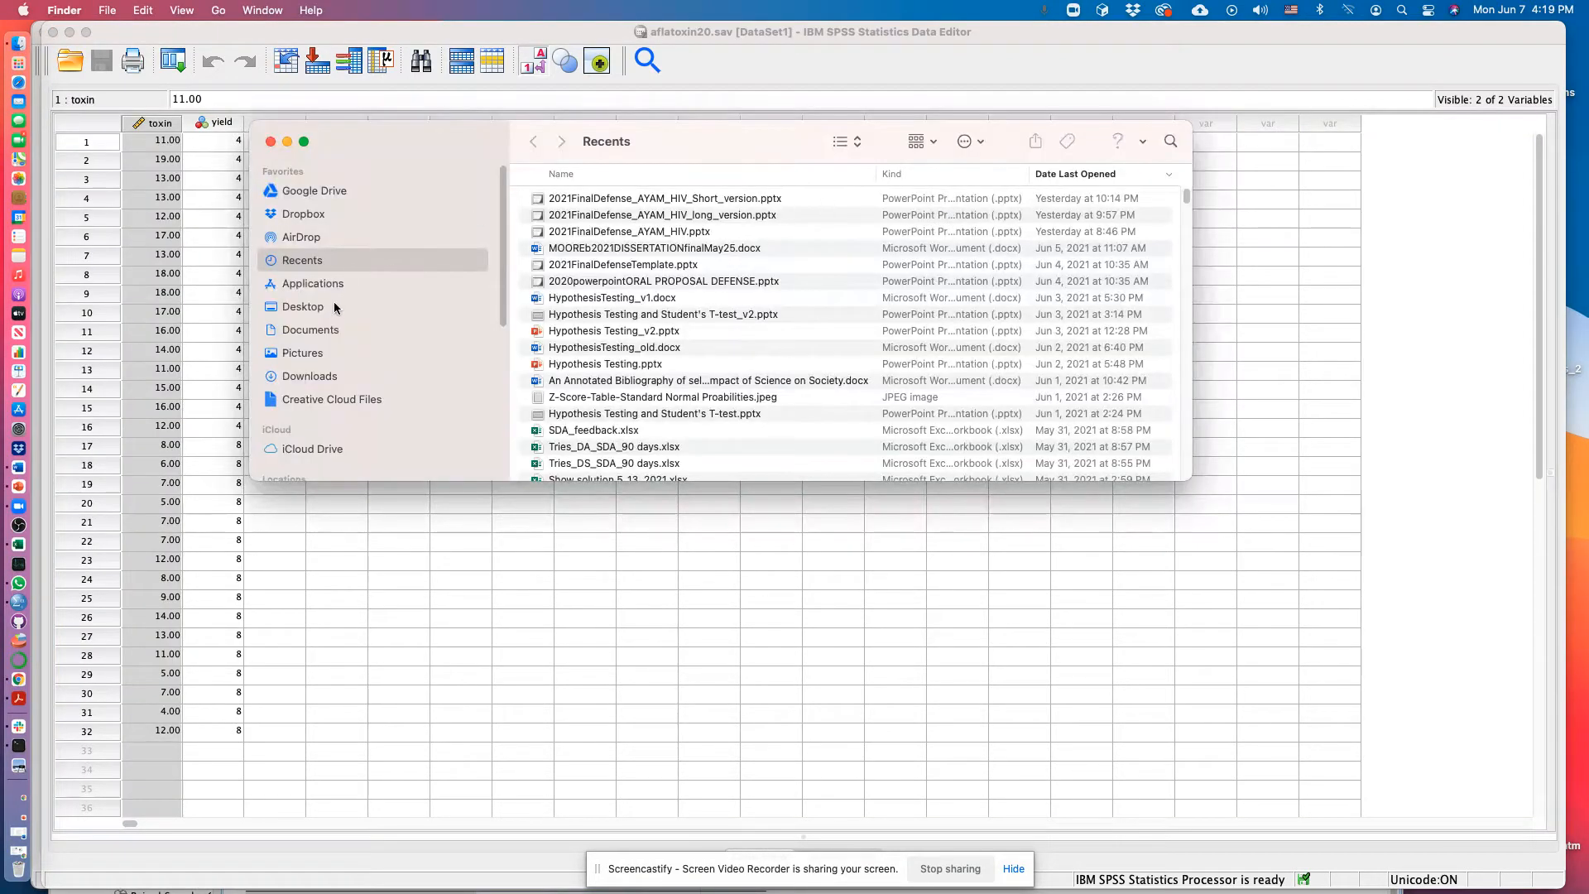
{"action": "left_click", "coordinate": [321, 285]}
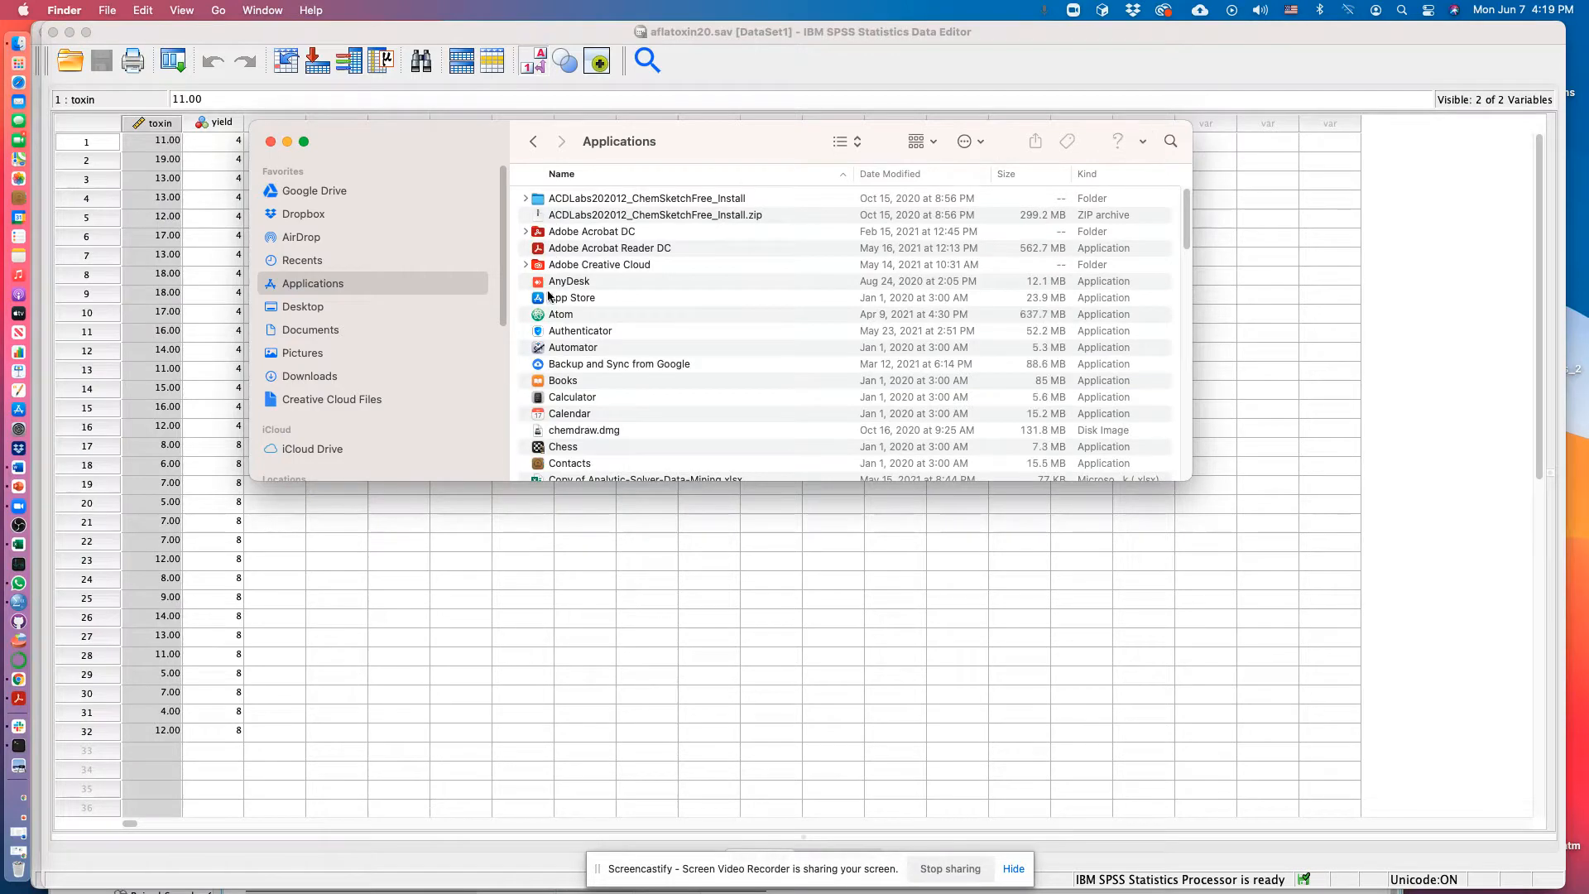
{"action": "left_click", "coordinate": [1171, 141]}
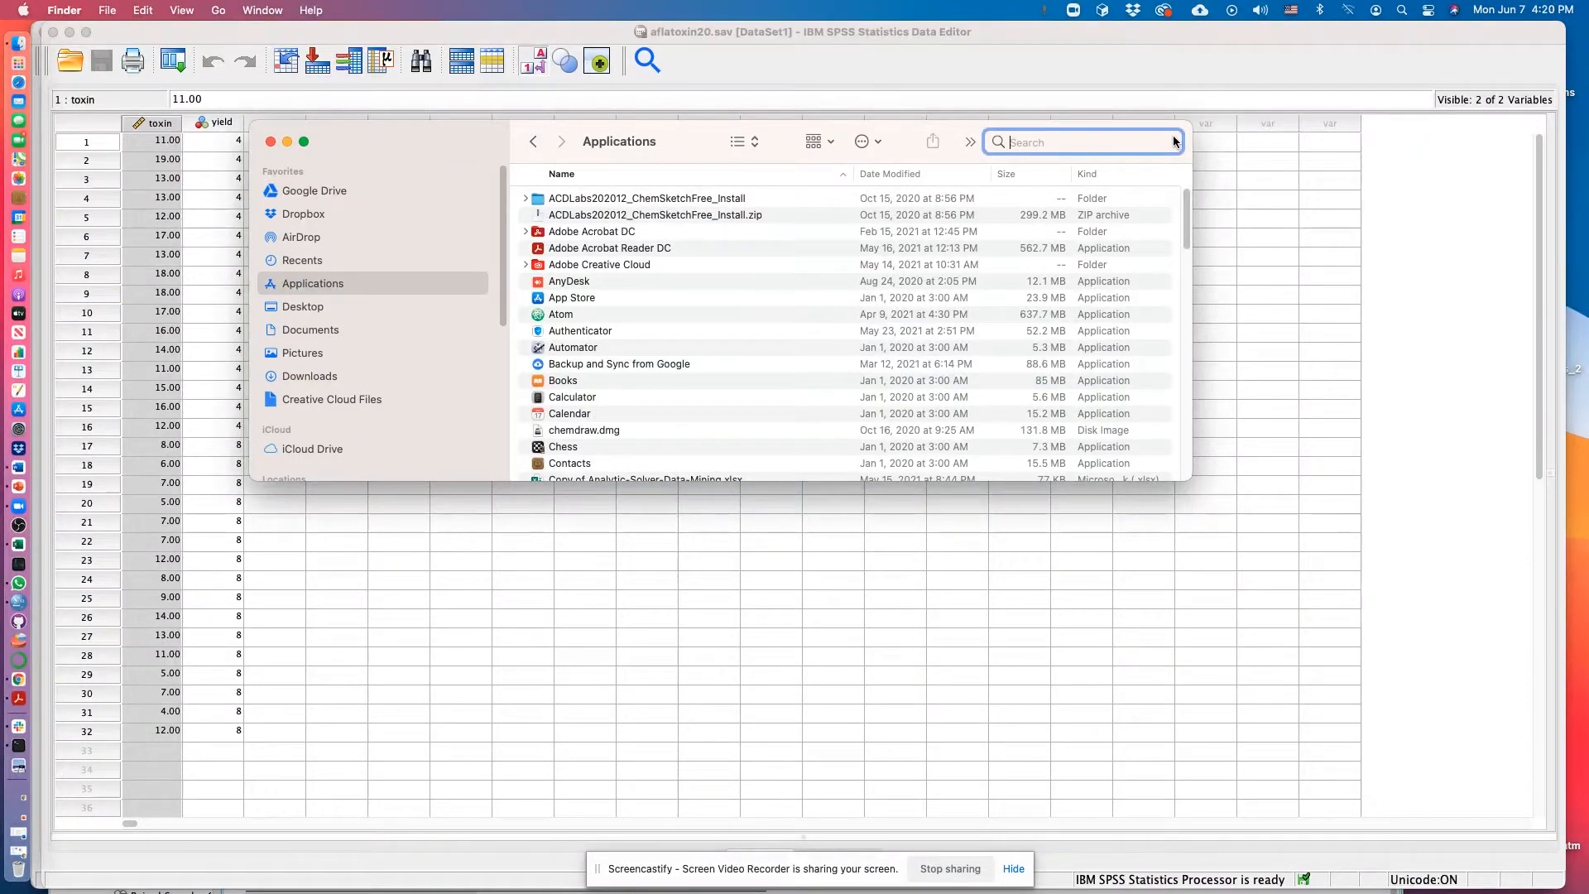
{"action": "type", "text": "spss"}
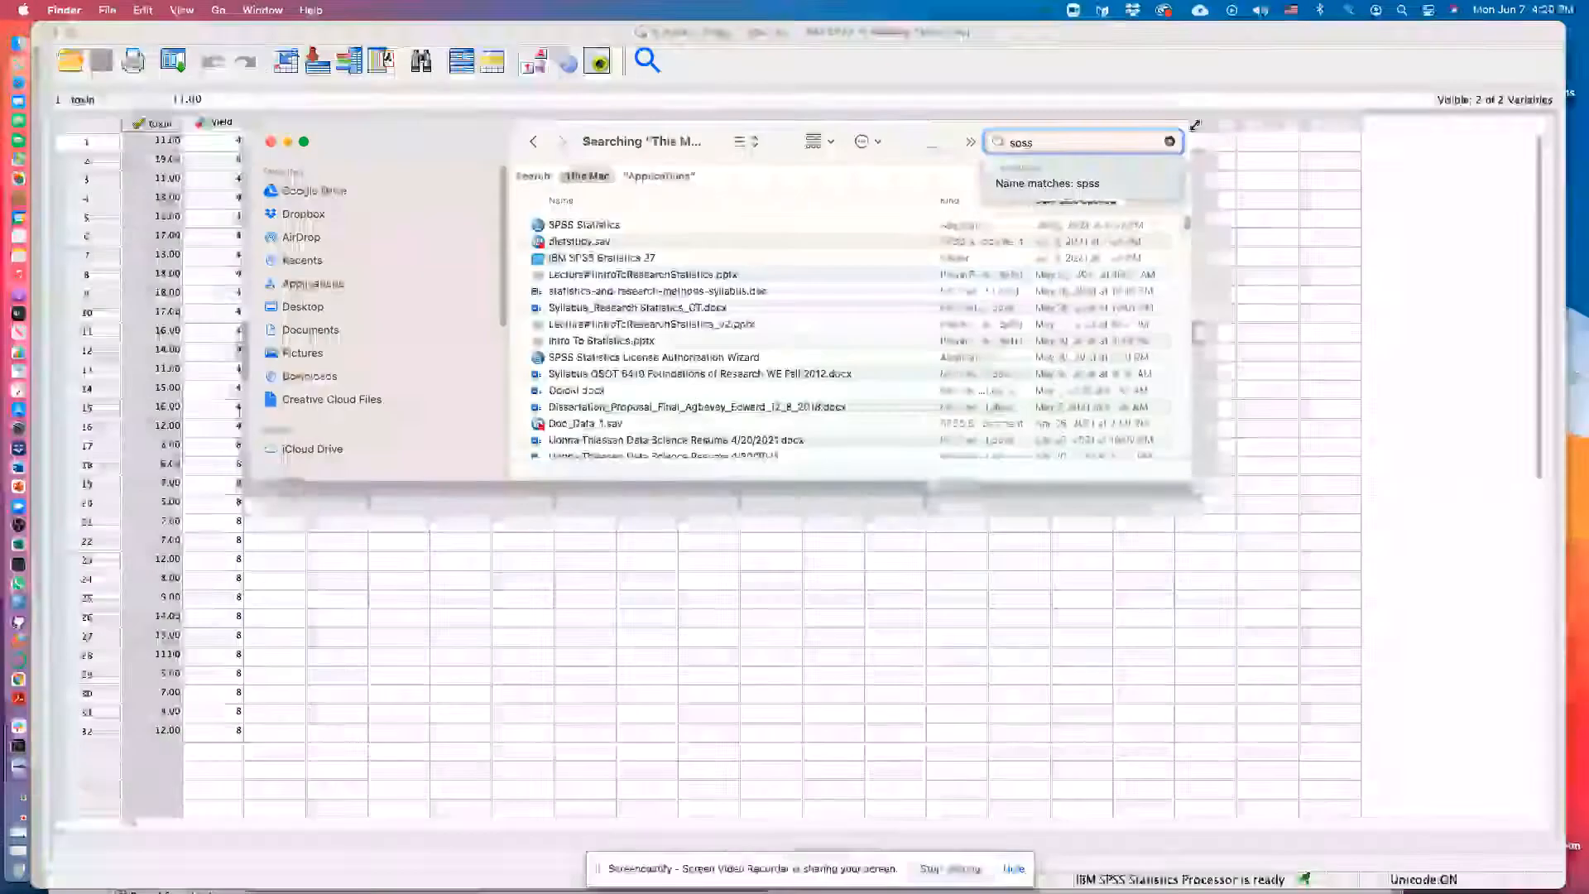
{"action": "left_click", "coordinate": [608, 259]}
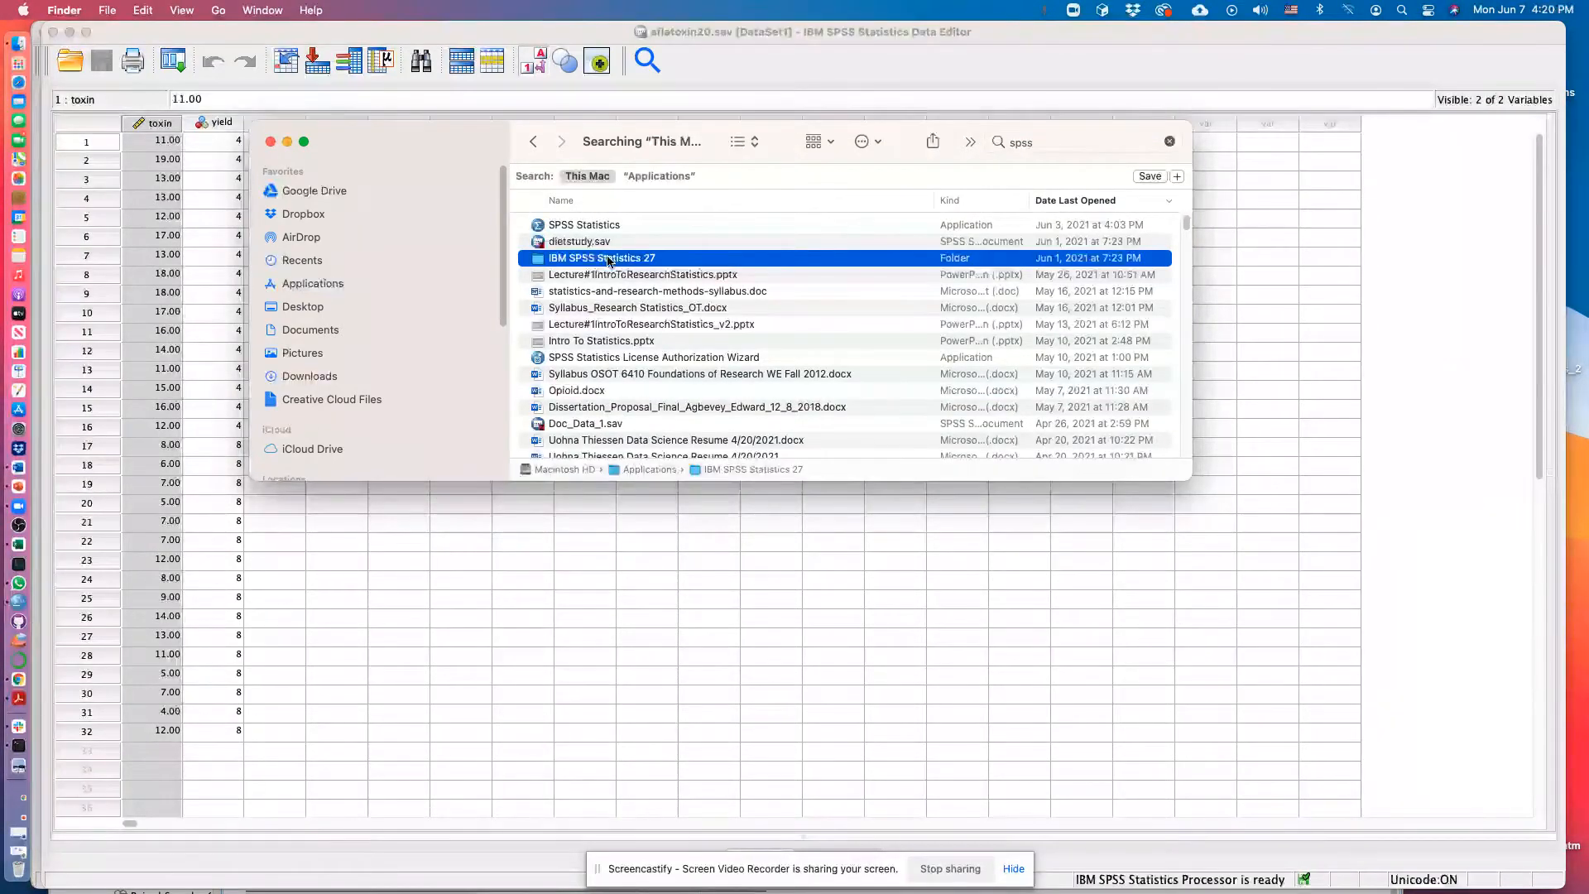
{"action": "double_click", "coordinate": [565, 259]}
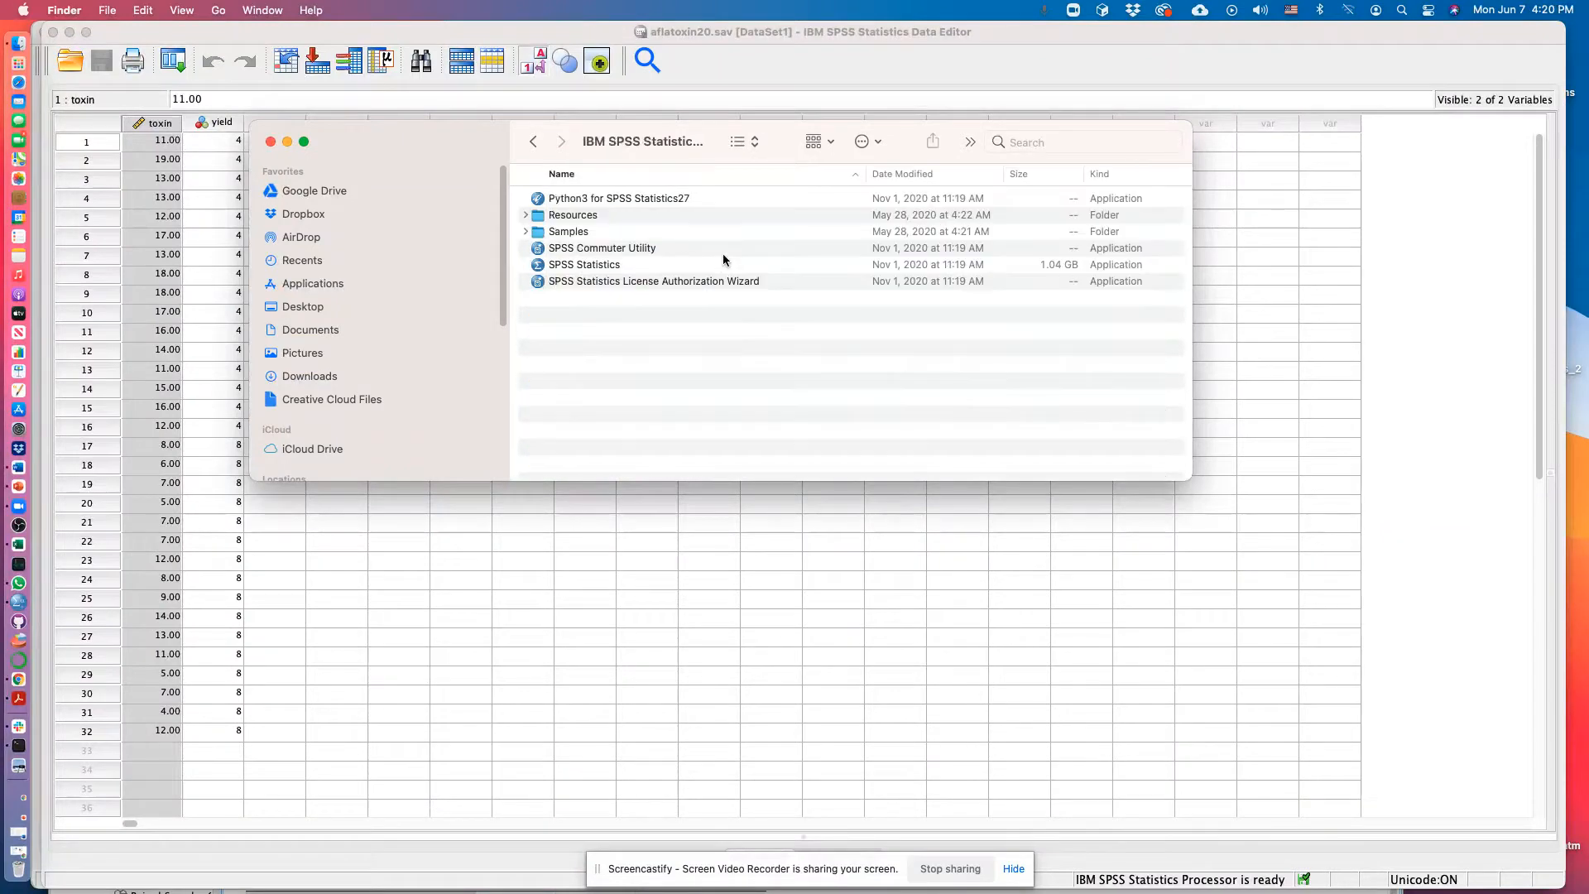
{"action": "left_click", "coordinate": [566, 234]}
{"action": "double_click", "coordinate": [563, 235]}
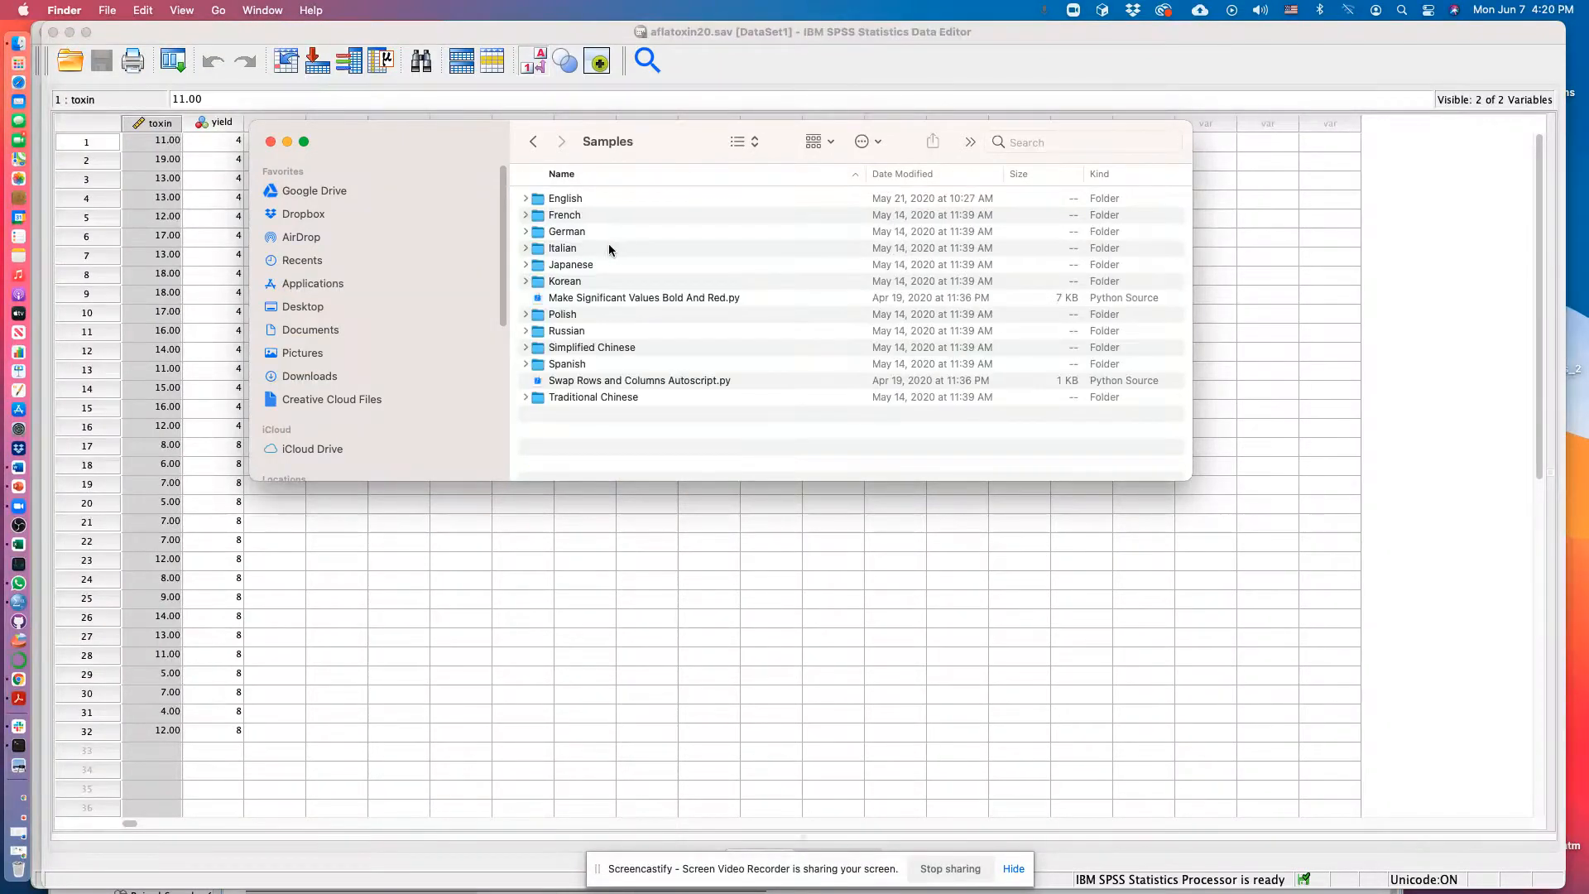
{"action": "double_click", "coordinate": [568, 199]}
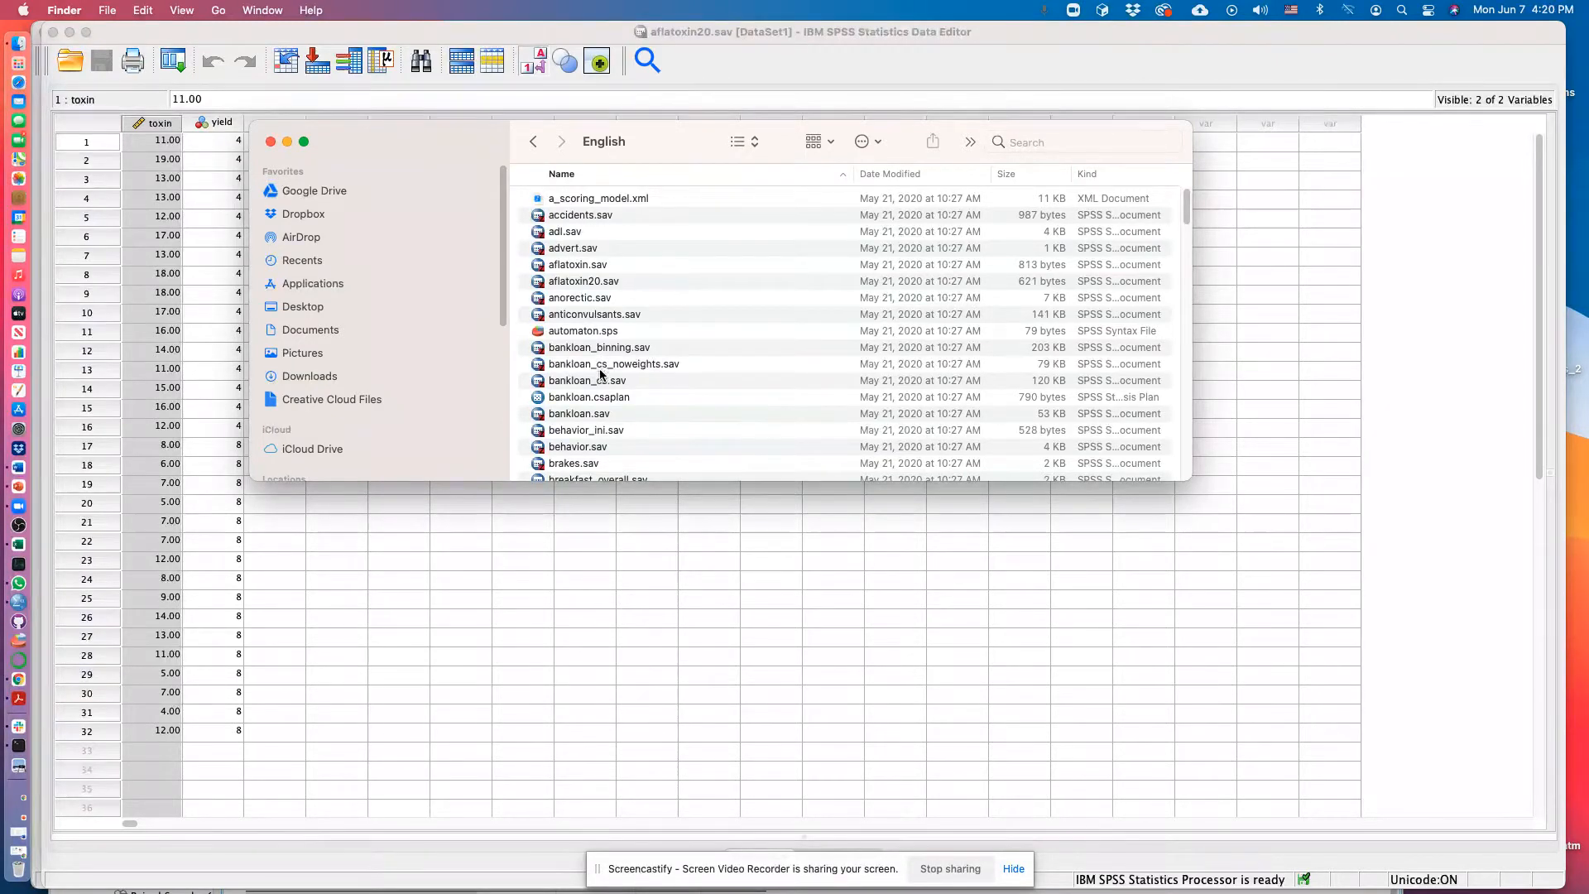
- Look through the sample data files in the English folder, select aflatoxin.sav without opening it, and close the Finder window
{"action": "scroll", "coordinate": [732, 374], "scroll_direction": "down", "scroll_amount": 10}
{"action": "scroll", "coordinate": [730, 370], "scroll_direction": "down", "scroll_amount": 20}
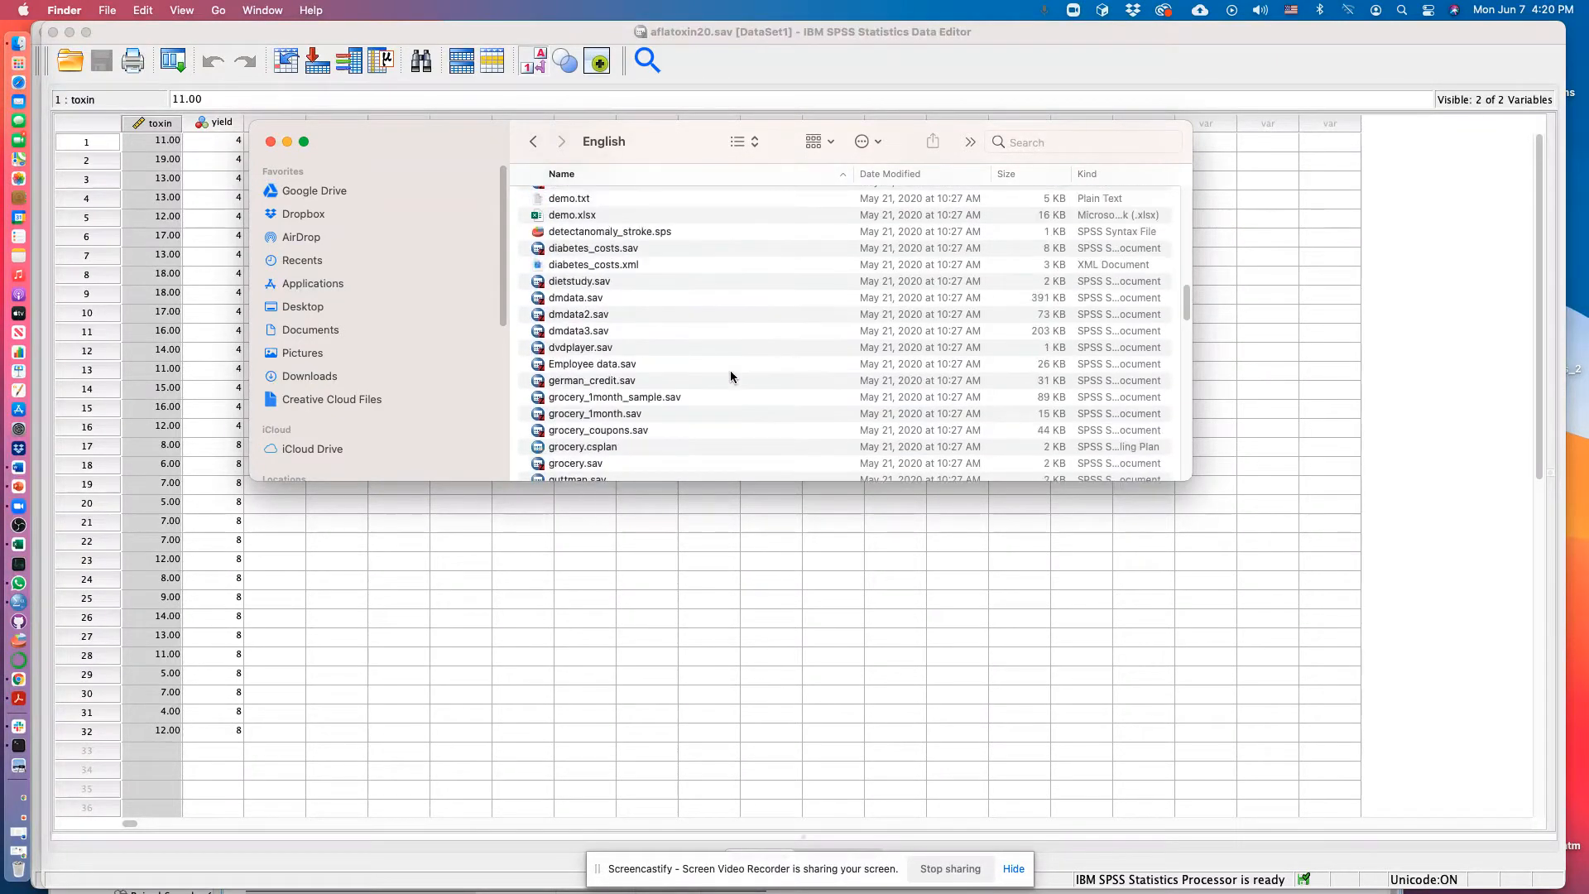
{"action": "scroll", "coordinate": [729, 377], "scroll_direction": "down", "scroll_amount": 15}
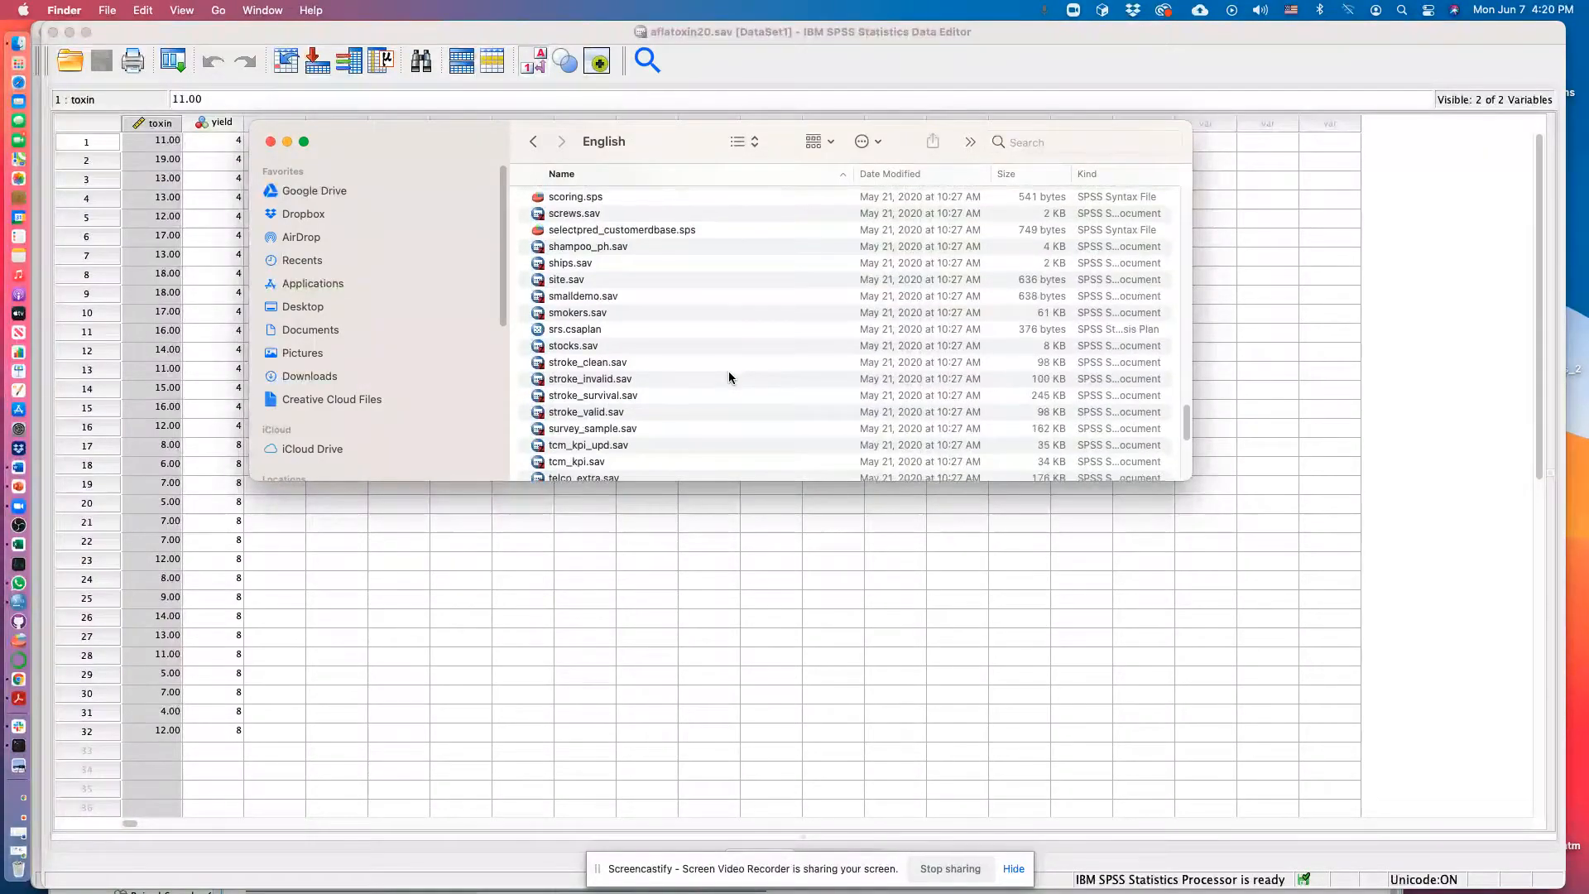
{"action": "scroll", "coordinate": [627, 318], "scroll_direction": "down", "scroll_amount": 5}
{"action": "scroll", "coordinate": [662, 315], "scroll_direction": "up", "scroll_amount": 20}
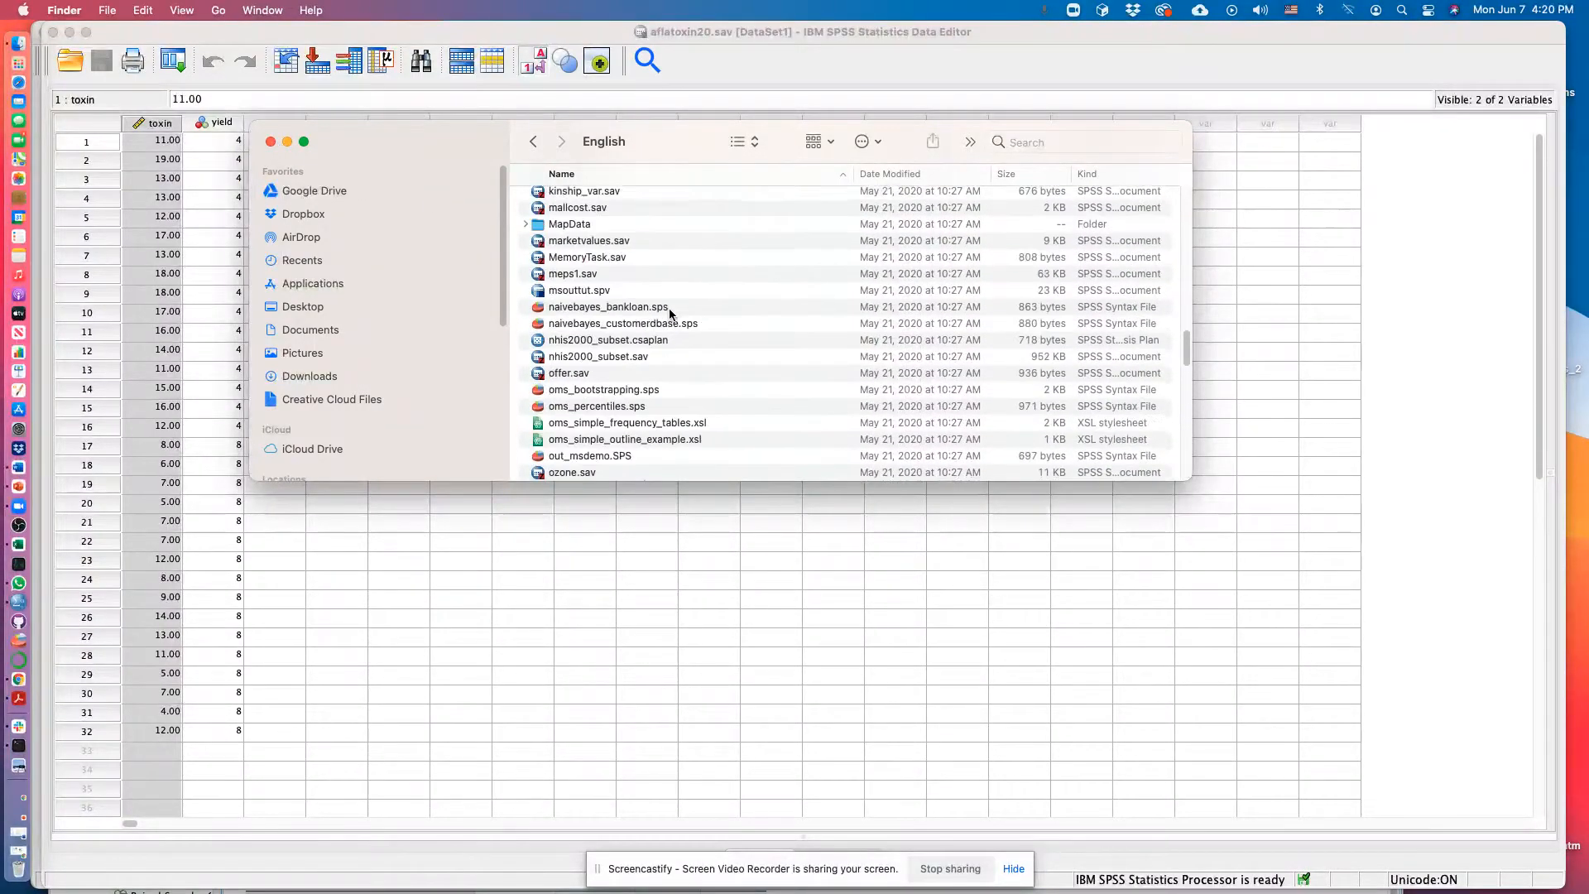
{"action": "scroll", "coordinate": [586, 346], "scroll_direction": "down", "scroll_amount": 5}
{"action": "scroll", "coordinate": [590, 405], "scroll_direction": "down", "scroll_amount": 2}
{"action": "scroll", "coordinate": [600, 383], "scroll_direction": "up", "scroll_amount": 5}
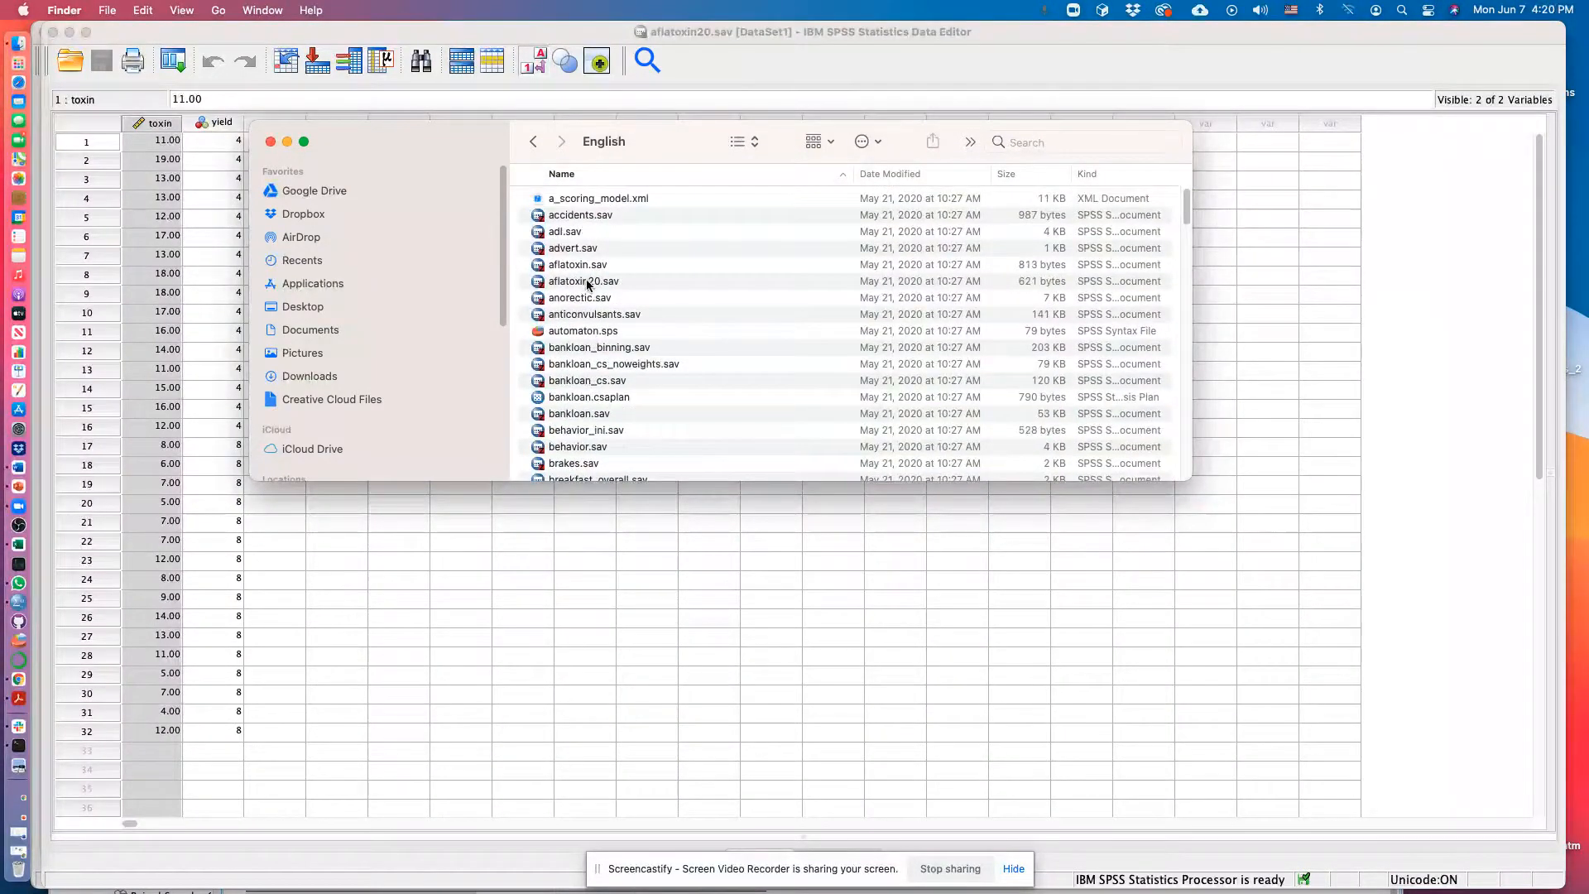
{"action": "left_click", "coordinate": [579, 266]}
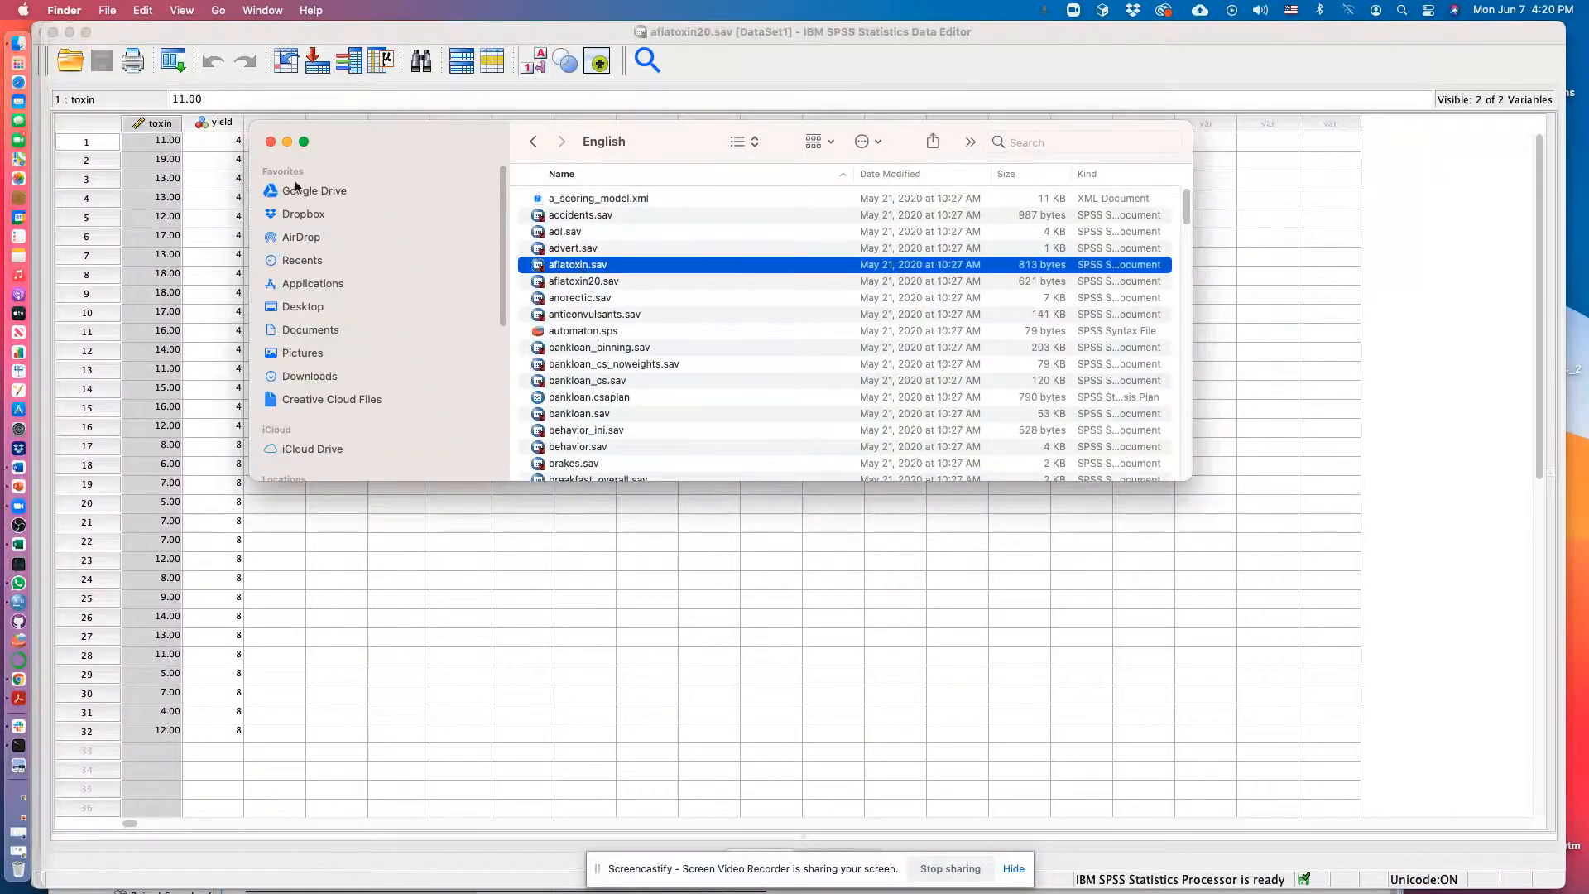
{"action": "left_click", "coordinate": [270, 141]}
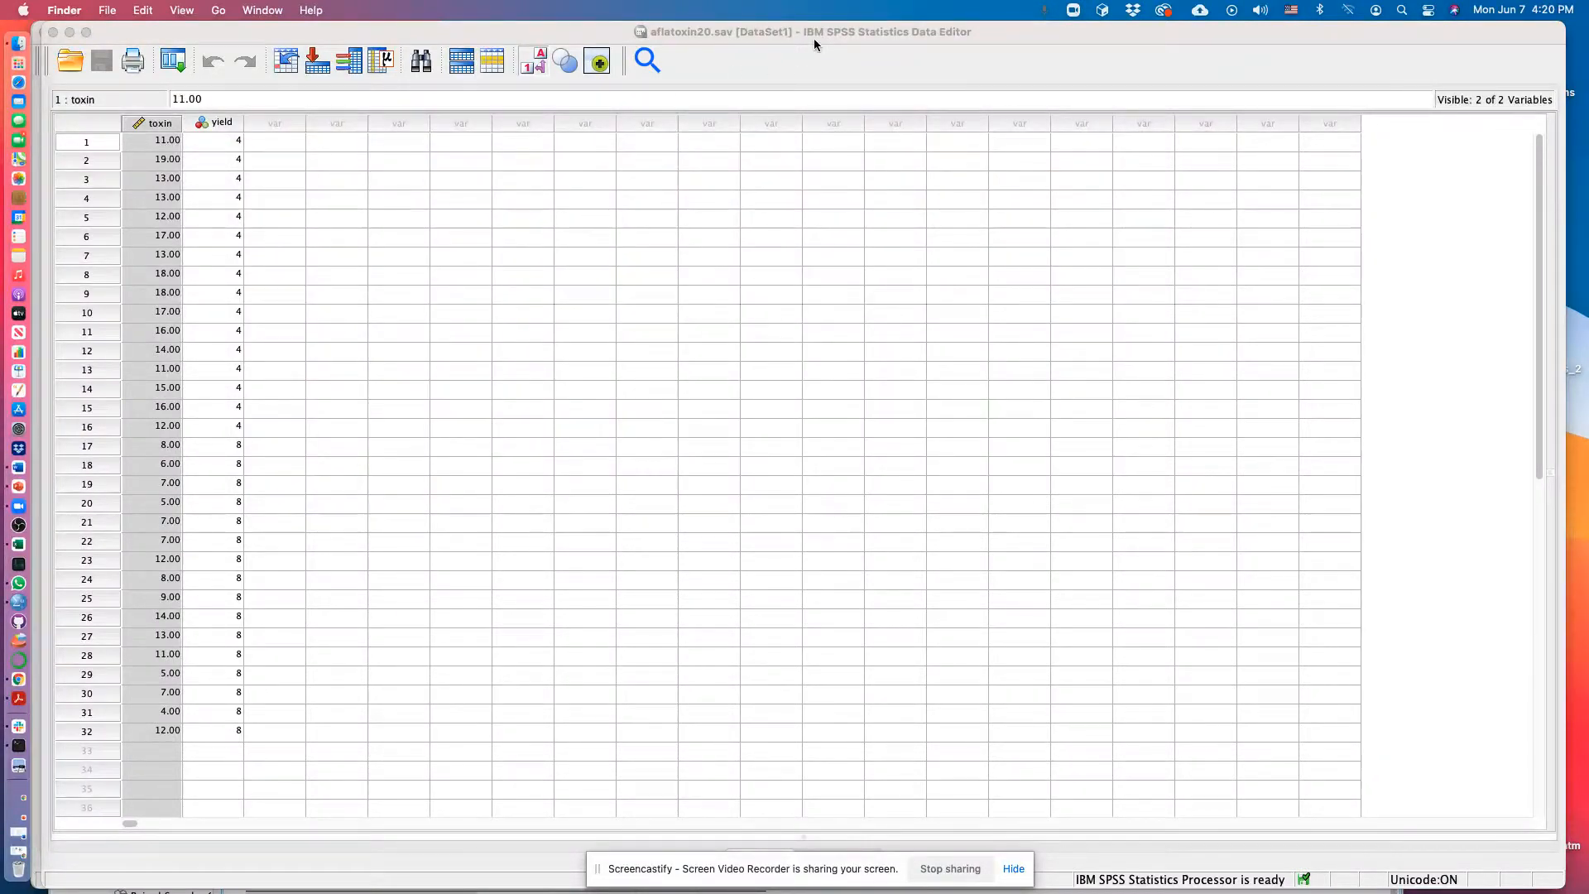
{"action": "left_click", "coordinate": [702, 564]}
{"action": "left_click", "coordinate": [608, 617]}
{"action": "left_click", "coordinate": [451, 504]}
{"action": "left_click", "coordinate": [461, 655]}
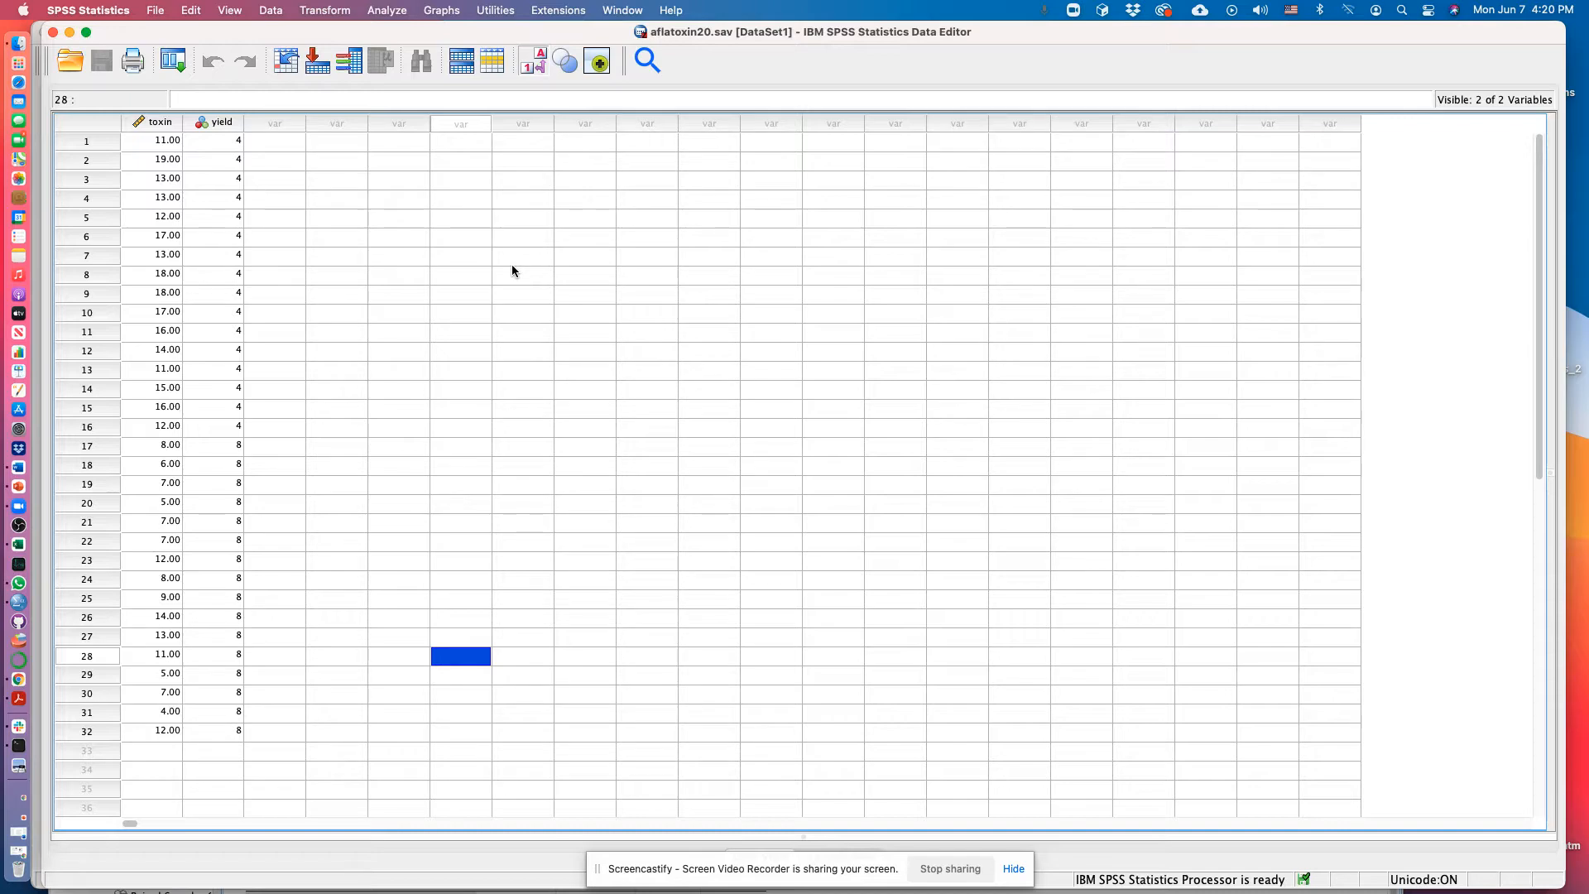
- Run Descriptives on Aflatoxin PPB [toxin] with the mean, standard deviation, minimum and maximum selected
{"action": "left_click", "coordinate": [380, 10]}
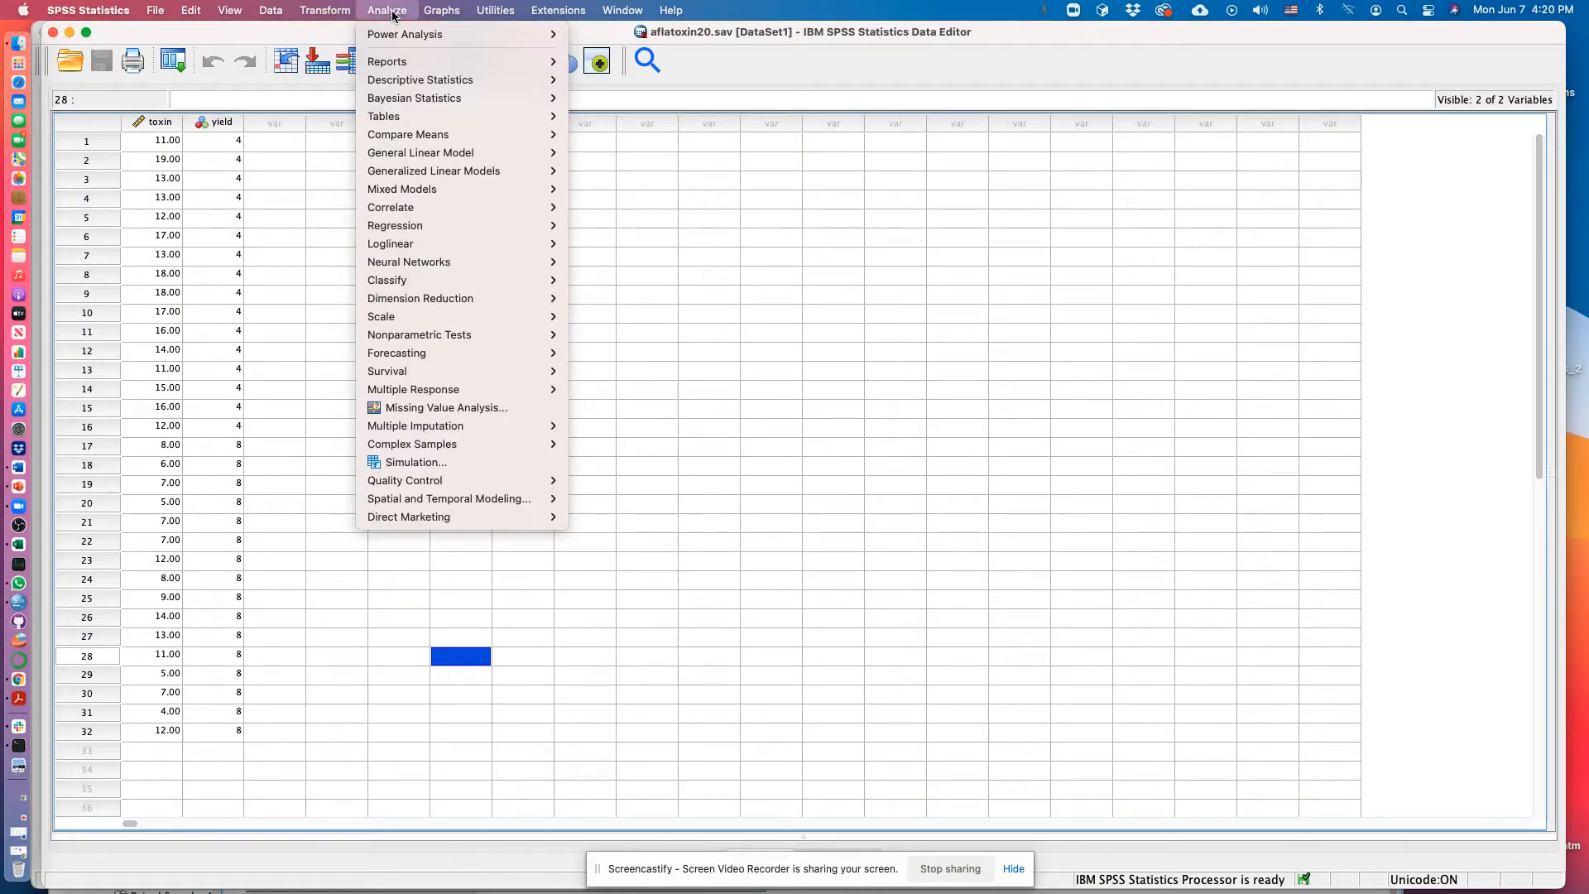
{"action": "mouse_move", "coordinate": [424, 86]}
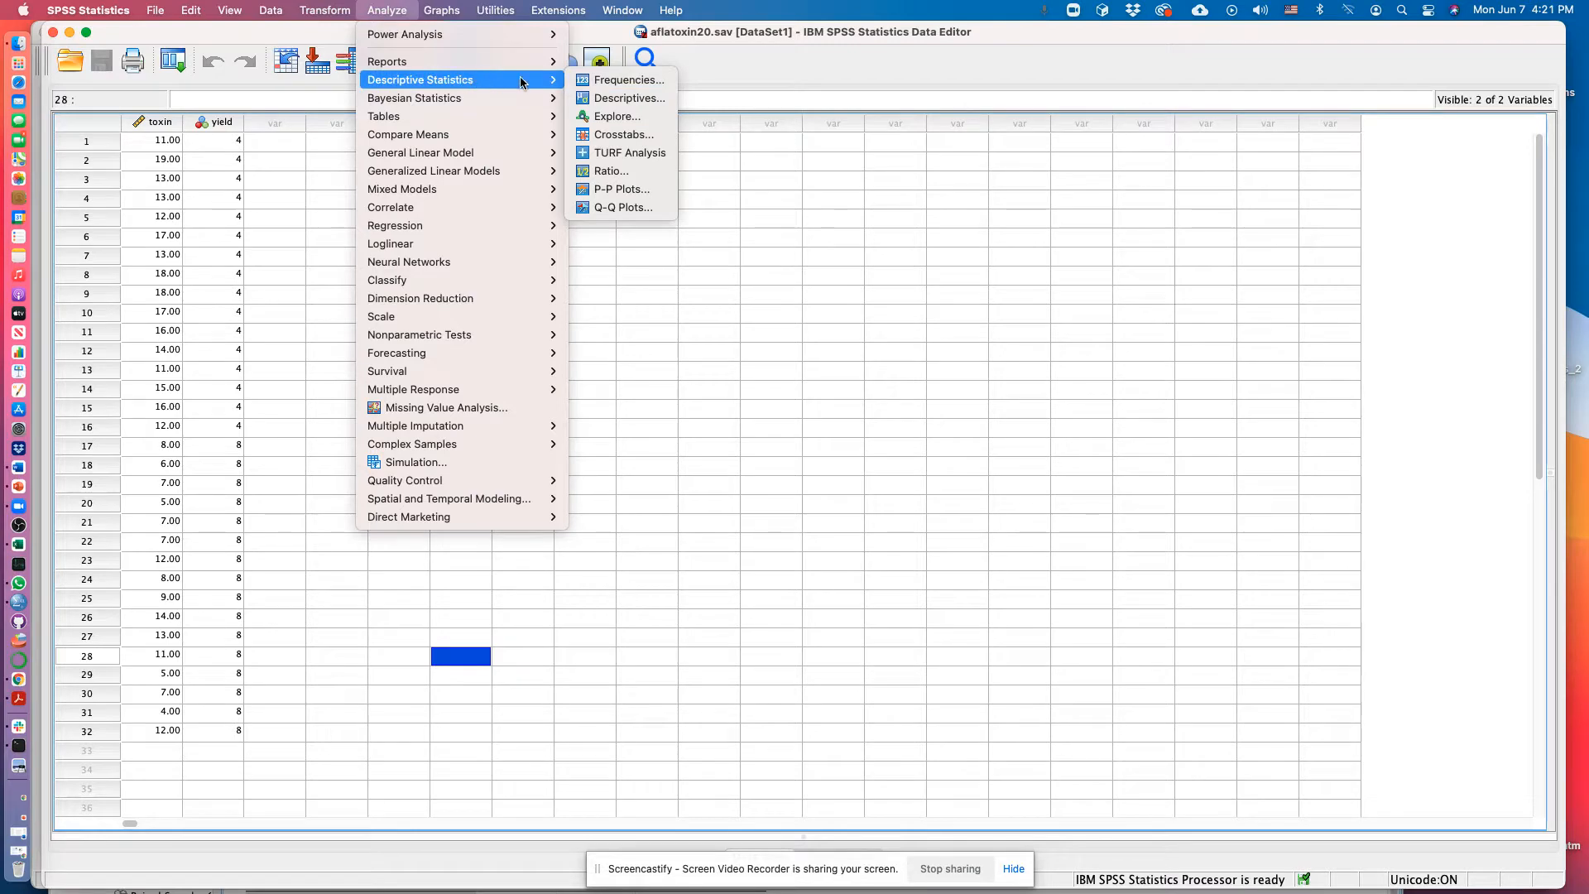
{"action": "left_click", "coordinate": [643, 100]}
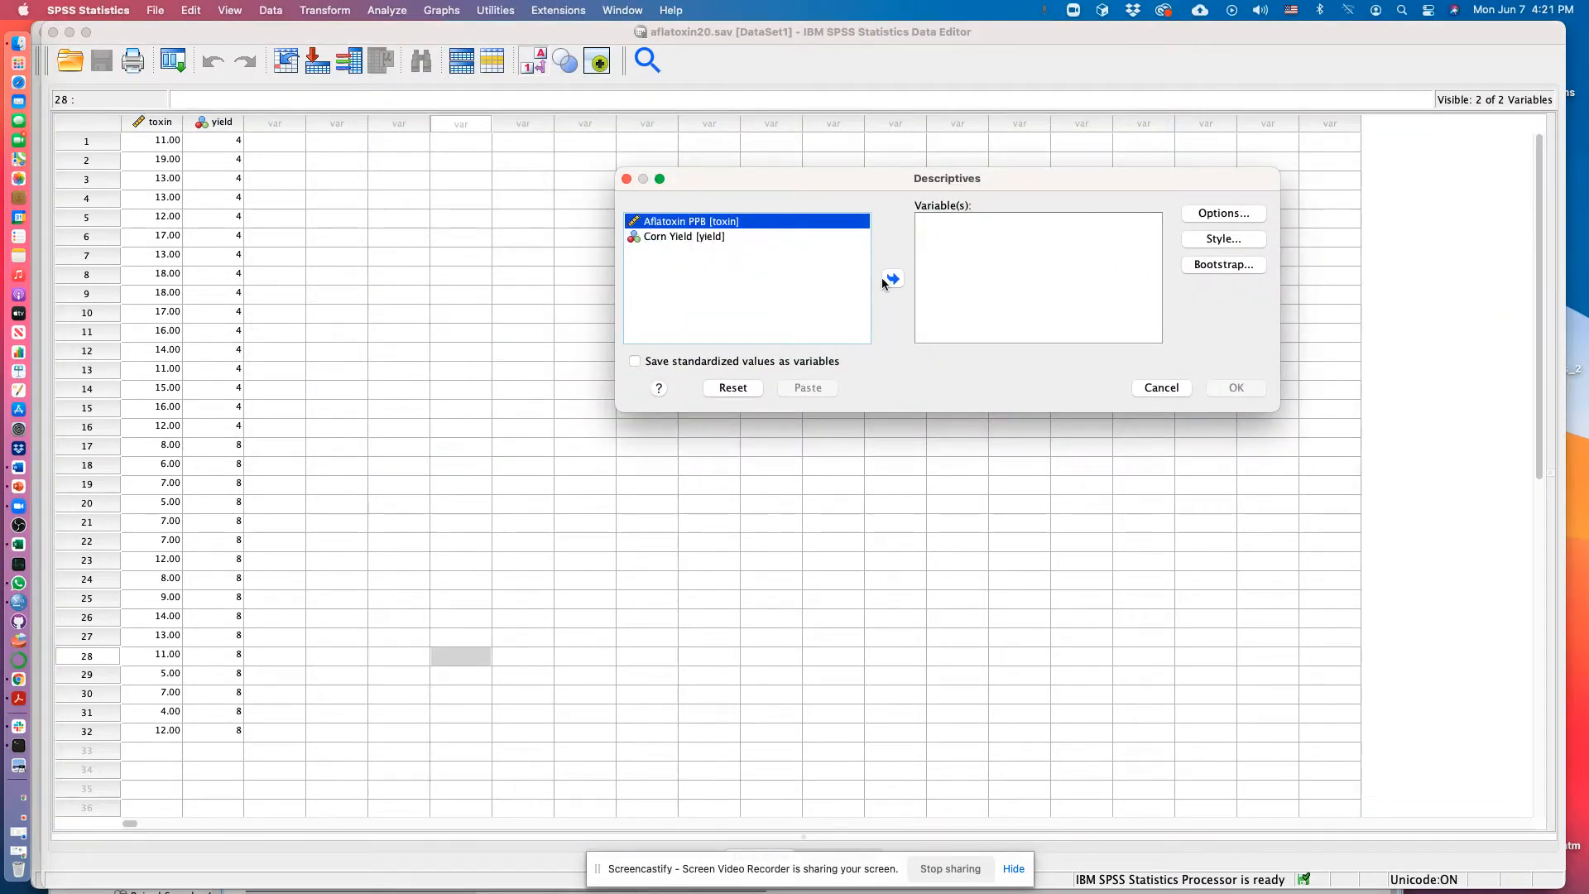
{"action": "left_click", "coordinate": [892, 278]}
{"action": "left_click", "coordinate": [1227, 212]}
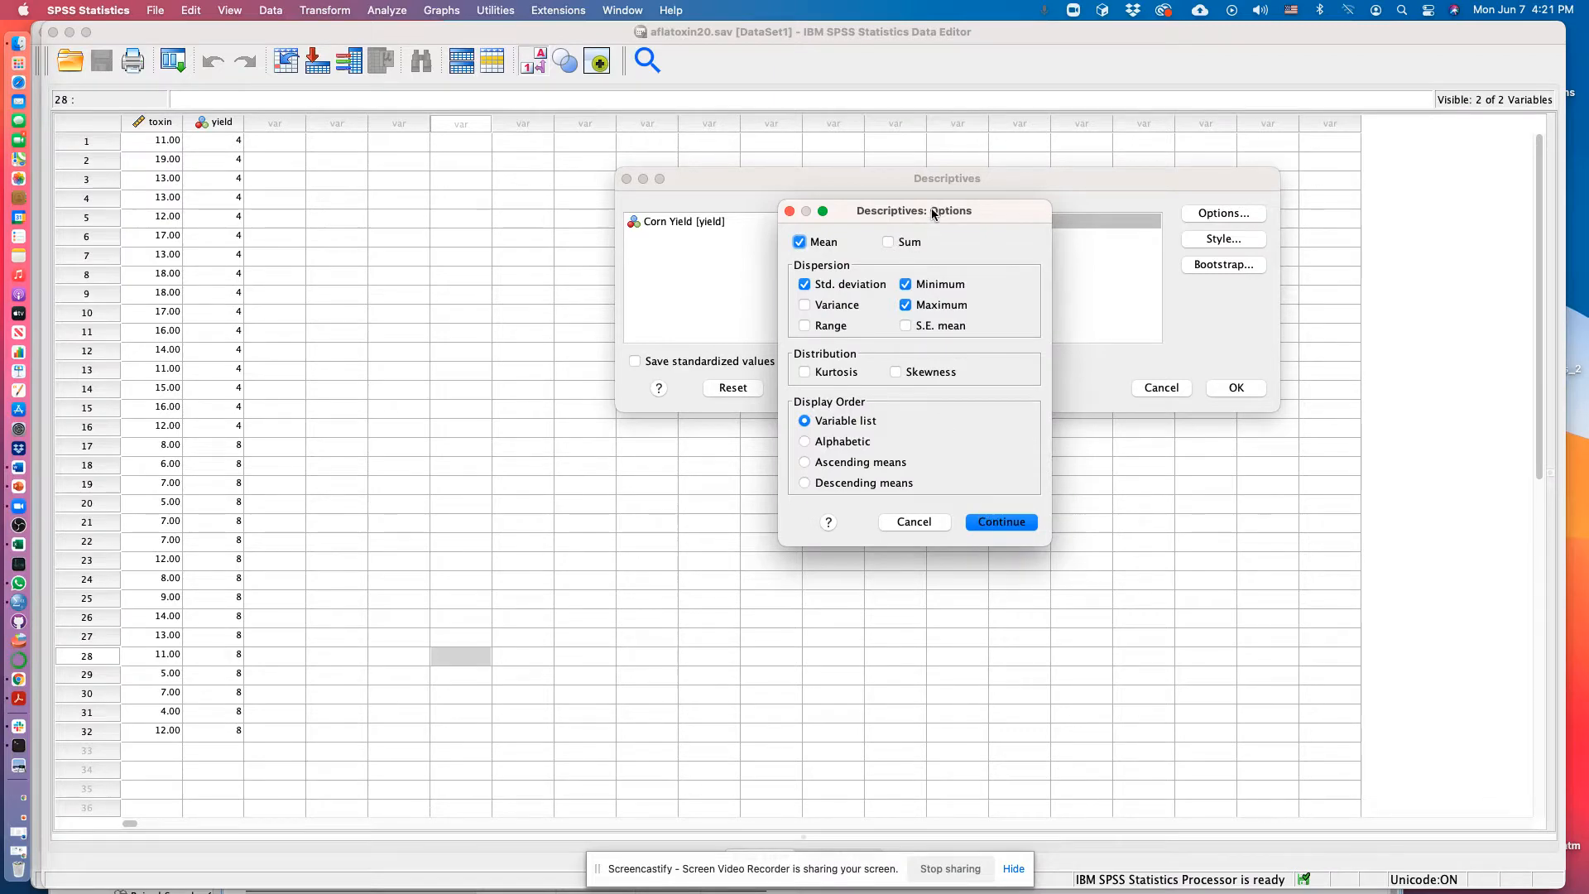
{"action": "left_click_drag", "start_coordinate": [933, 213], "coordinate": [945, 337]}
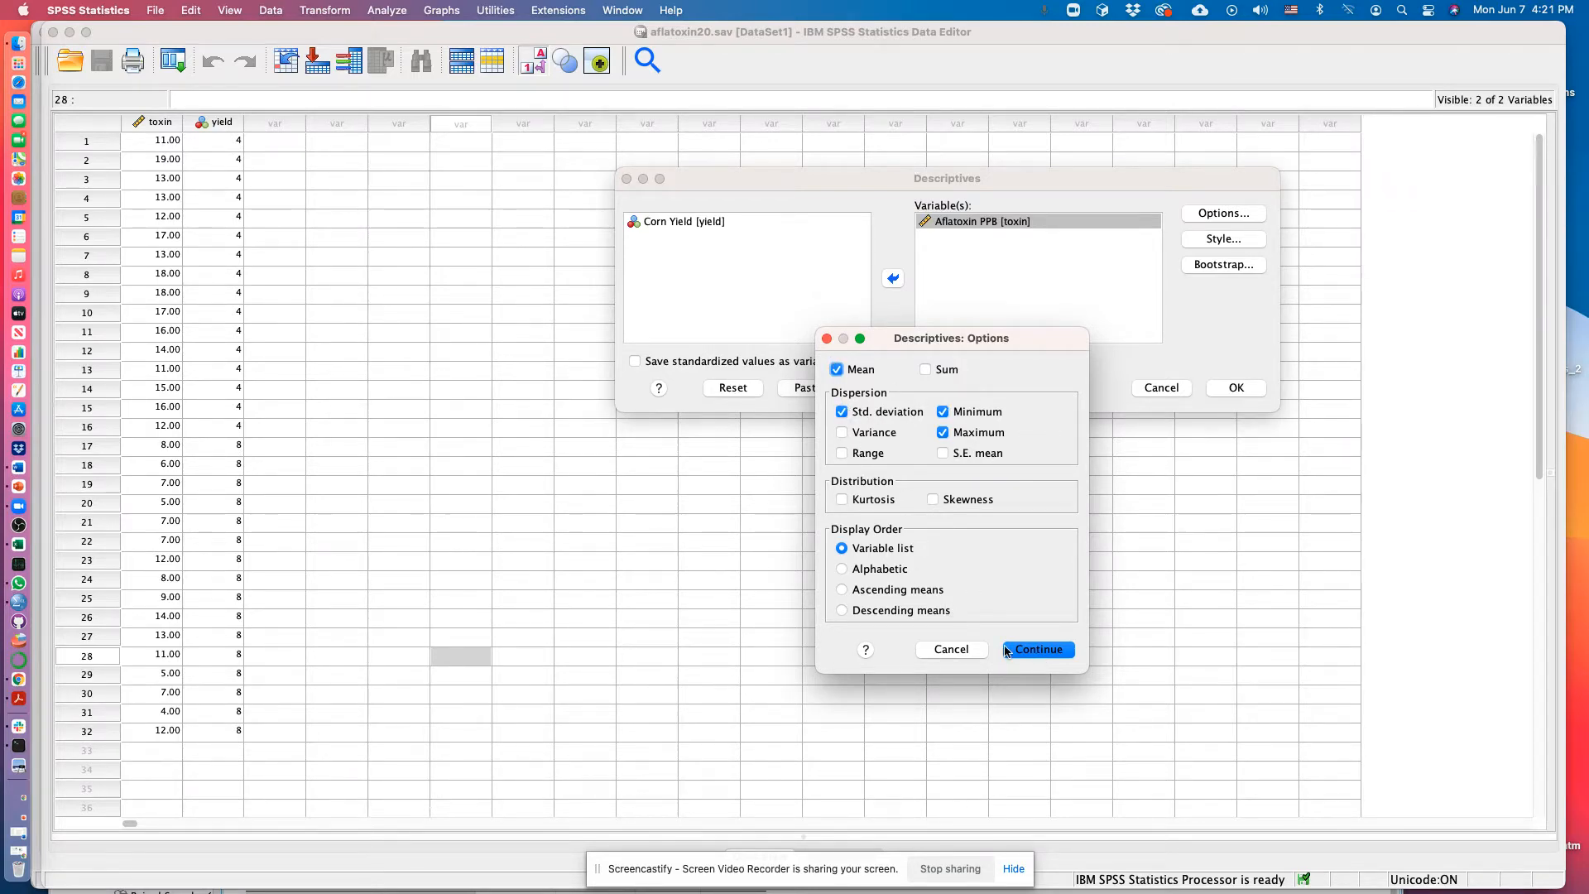
{"action": "left_click", "coordinate": [1054, 651]}
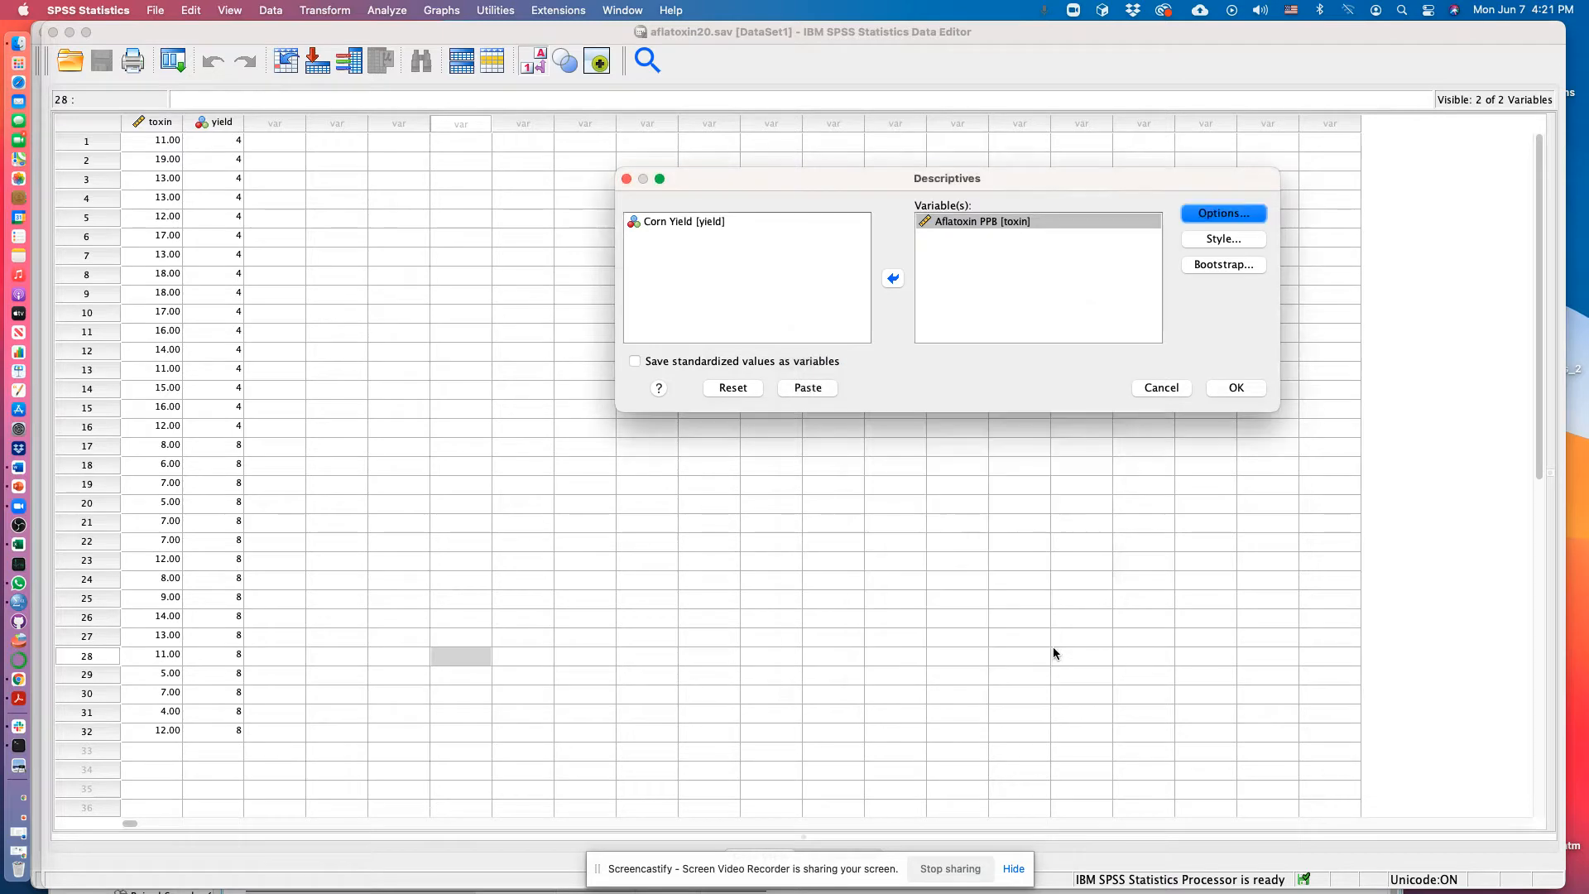
{"action": "left_click", "coordinate": [1003, 222]}
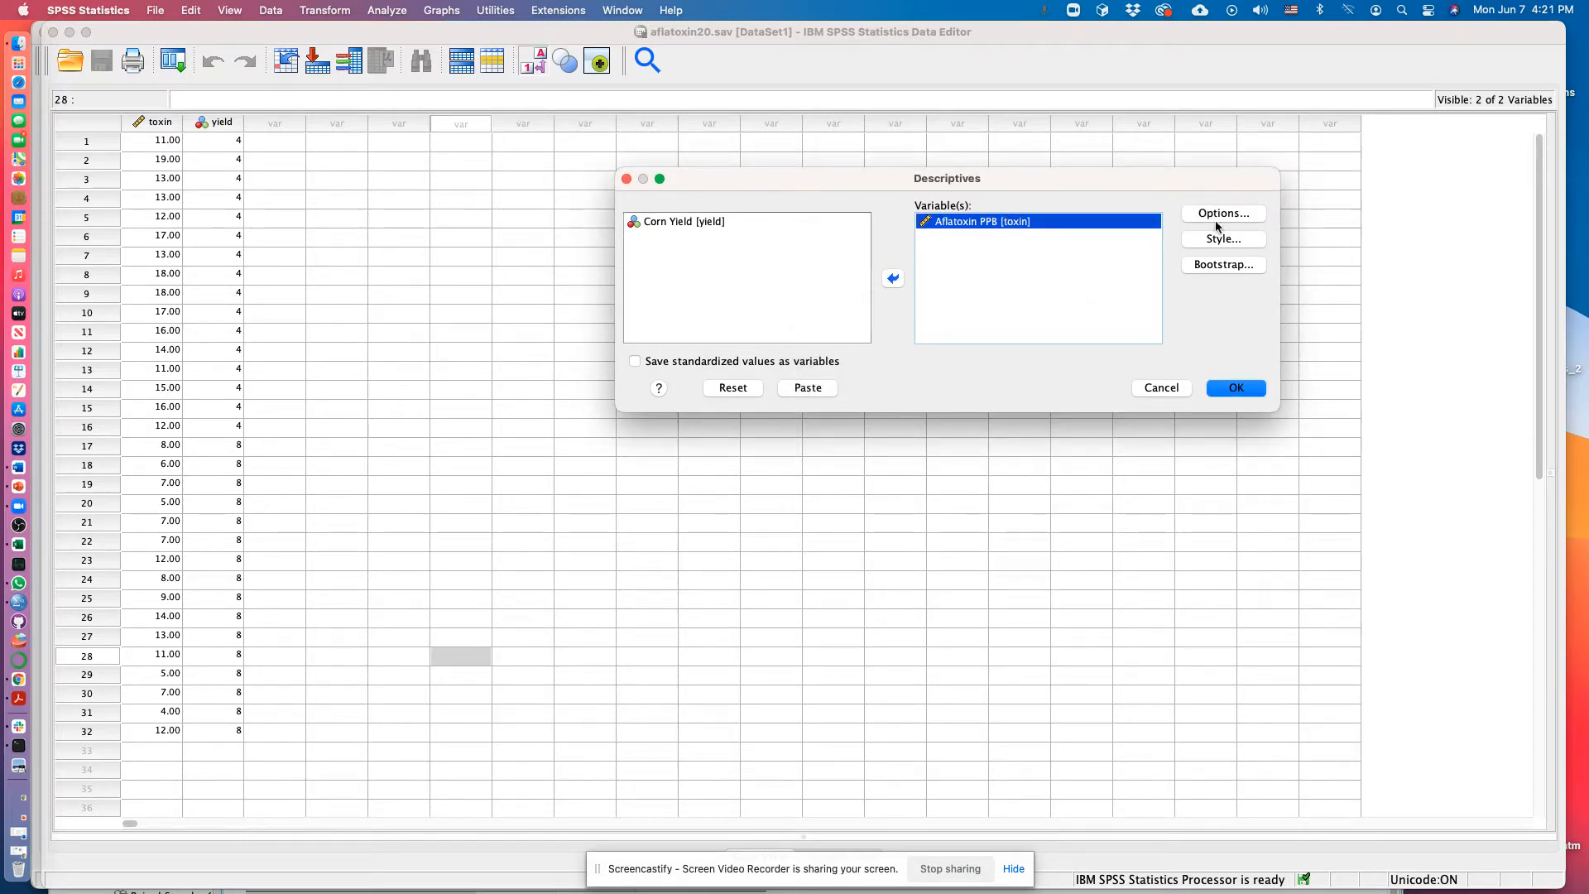
{"action": "left_click", "coordinate": [1236, 388]}
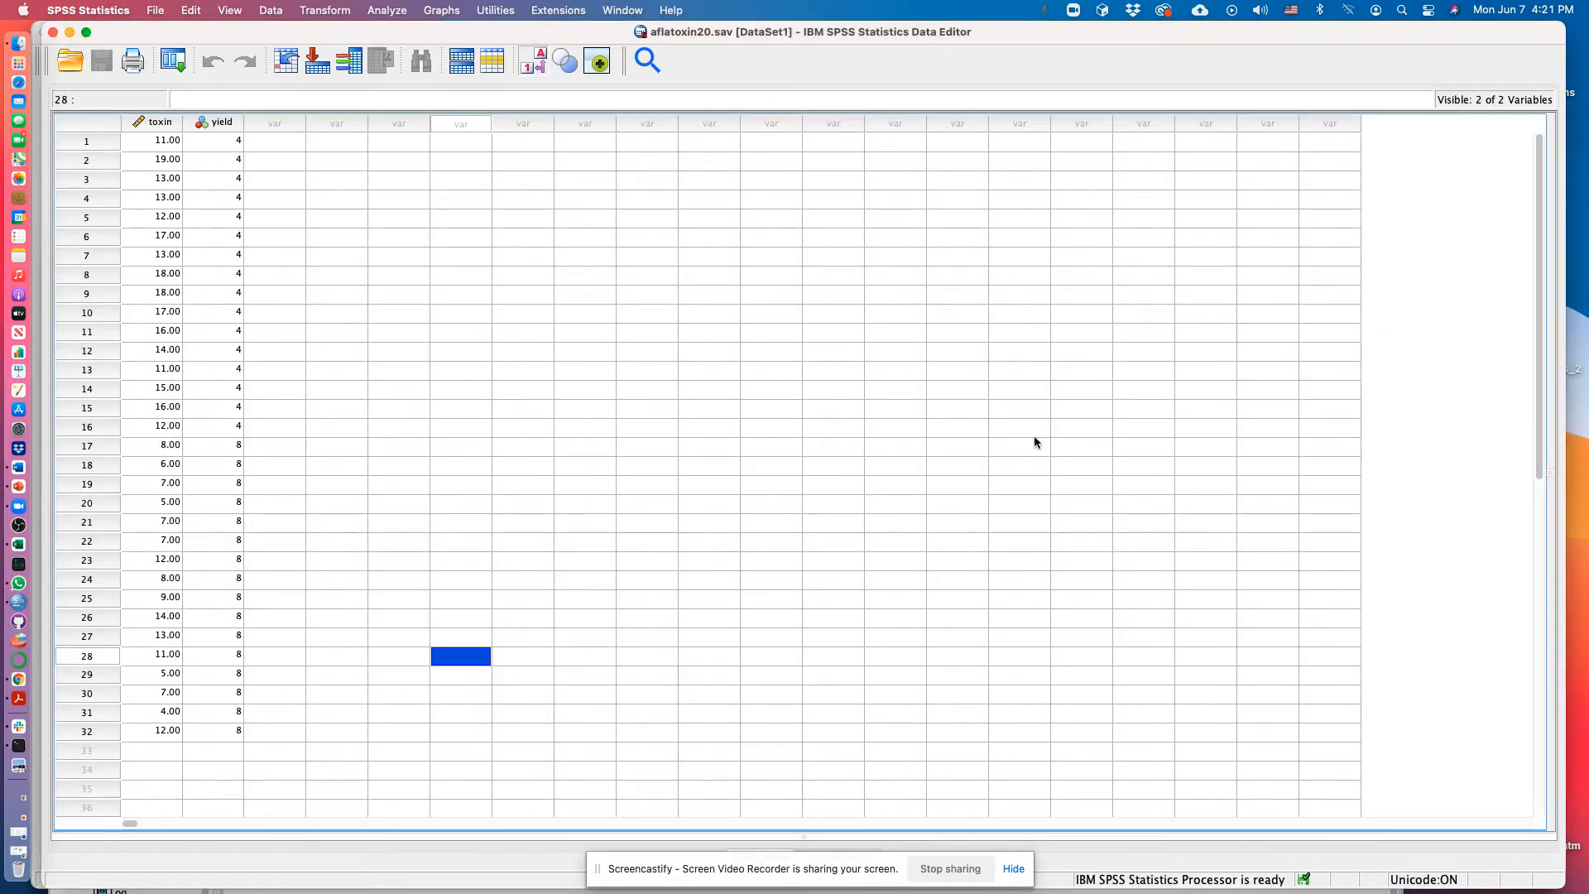
- Examine the Descriptive Statistics table for Aflatoxin PPB in the Output1 viewer, and close the viewer without saving its contents
{"action": "left_click", "coordinate": [619, 11]}
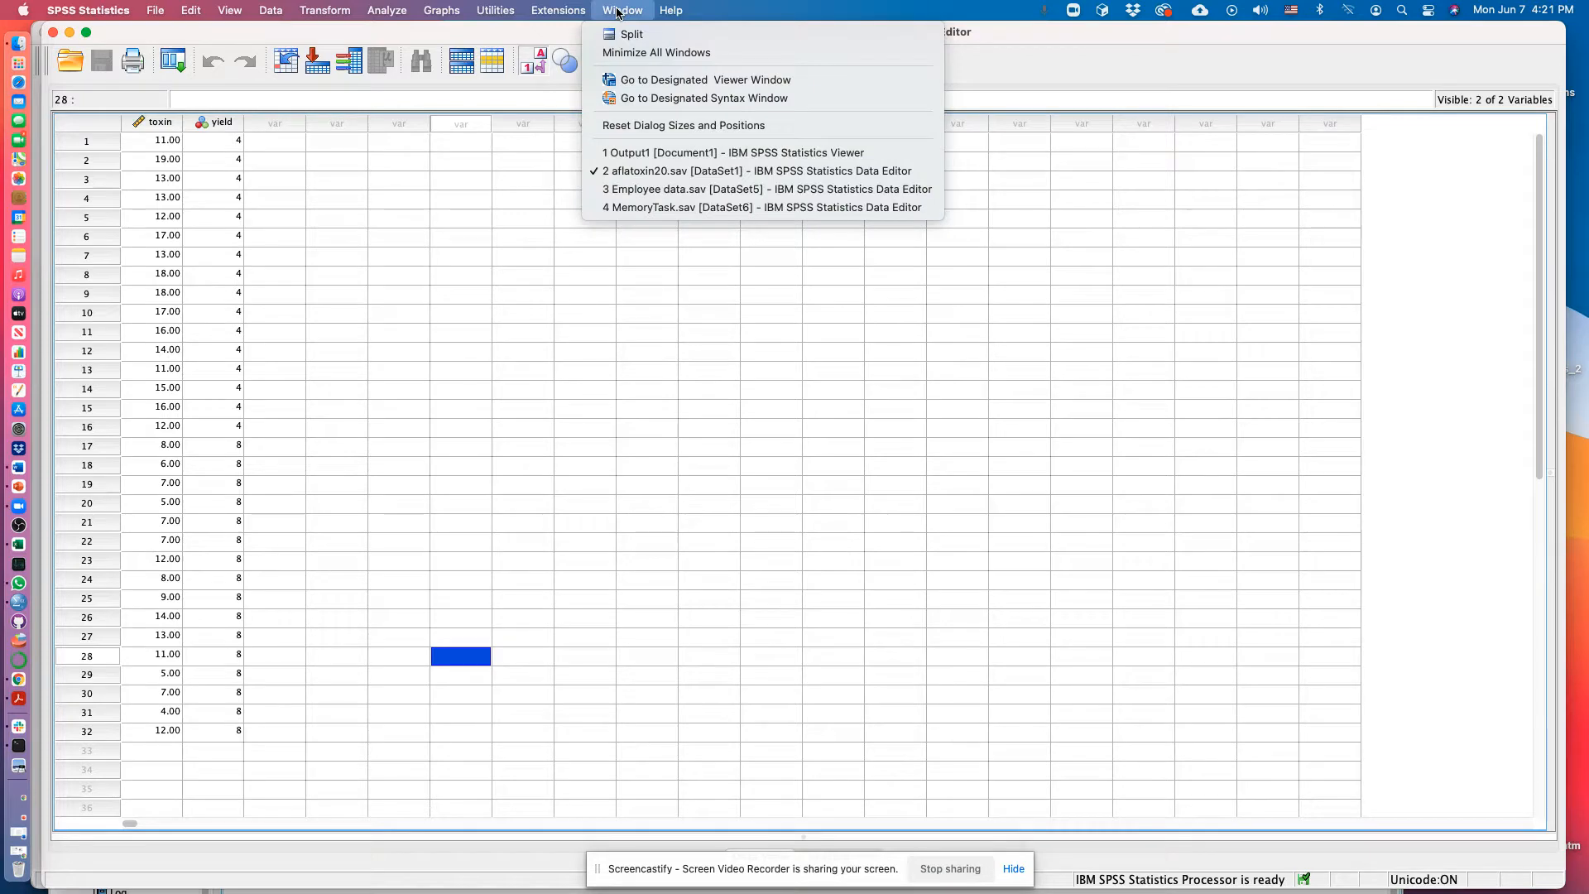
{"action": "left_click", "coordinate": [642, 156]}
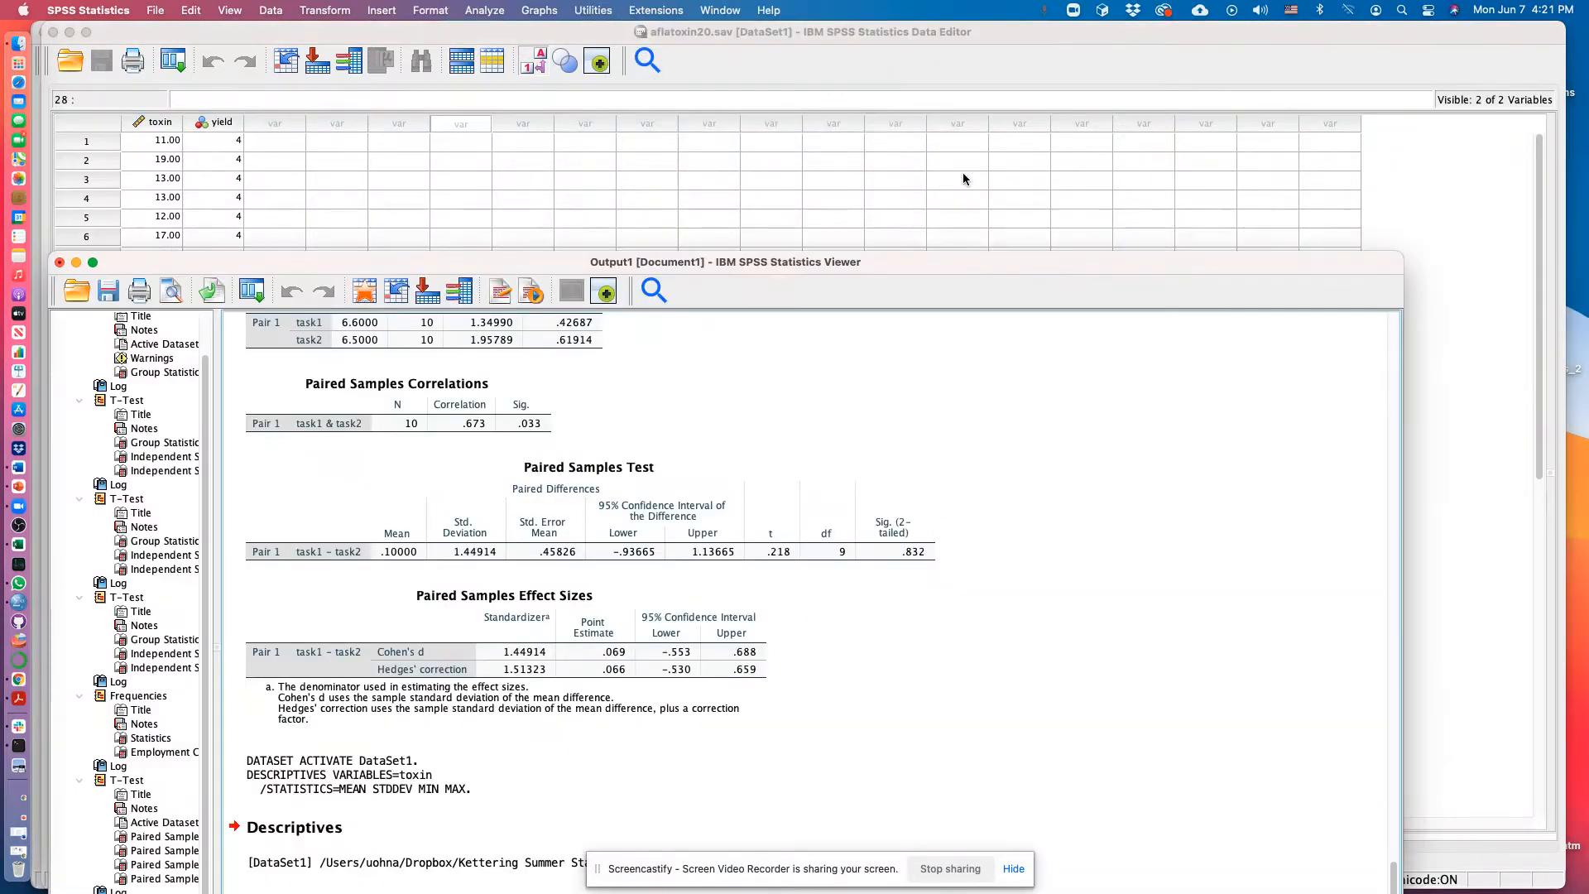
{"action": "left_click_drag", "start_coordinate": [932, 260], "coordinate": [972, 30]}
{"action": "scroll", "coordinate": [1046, 429], "scroll_direction": "down", "scroll_amount": 1}
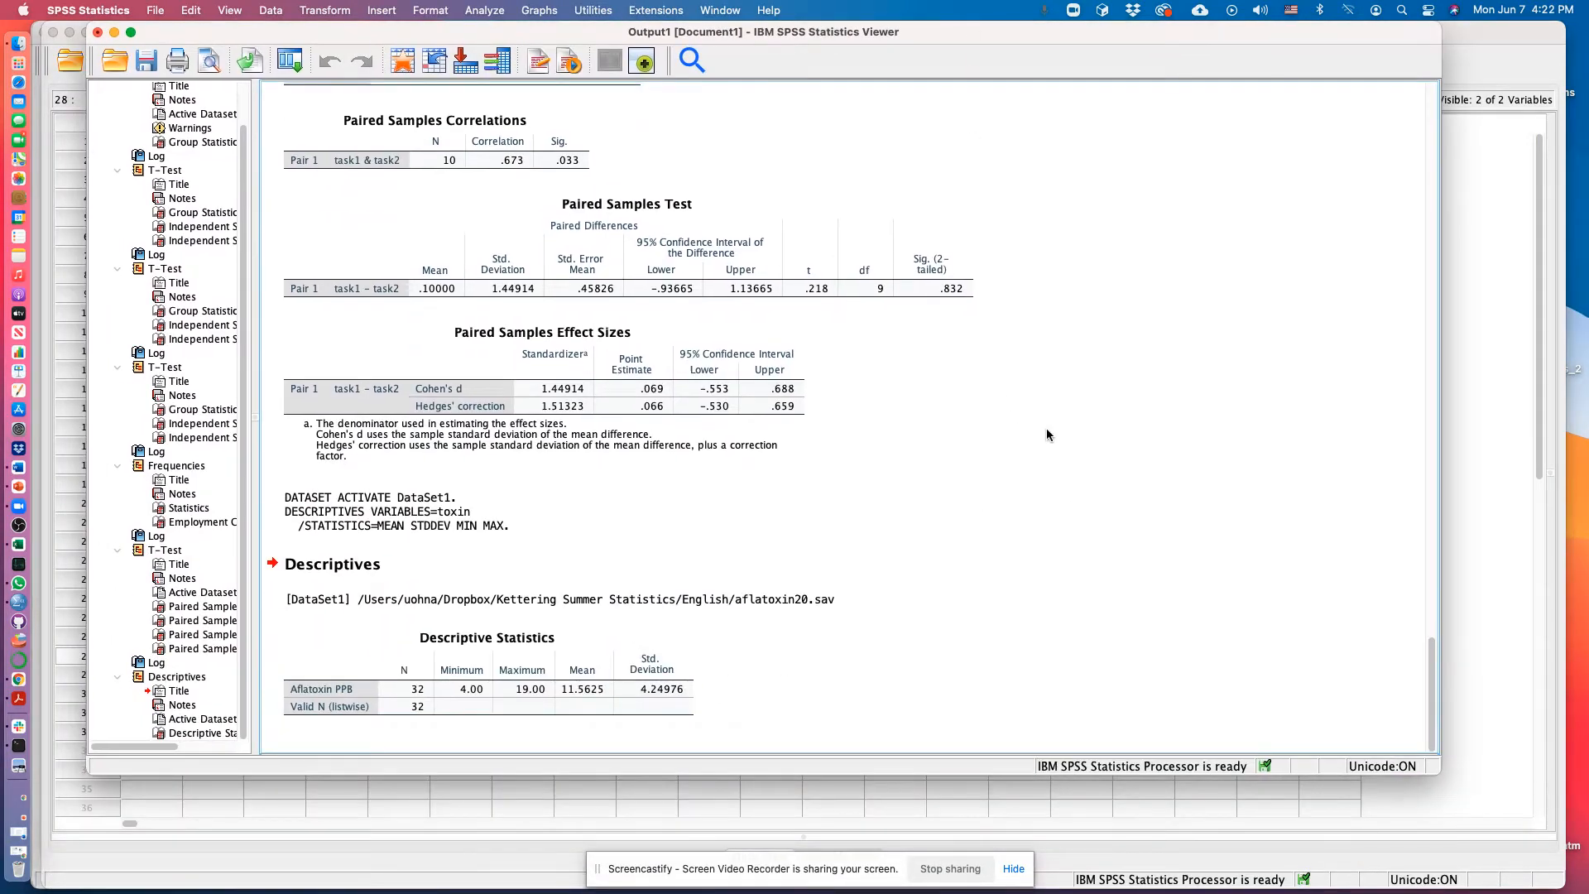
{"action": "left_click", "coordinate": [530, 712]}
{"action": "left_click", "coordinate": [97, 32]}
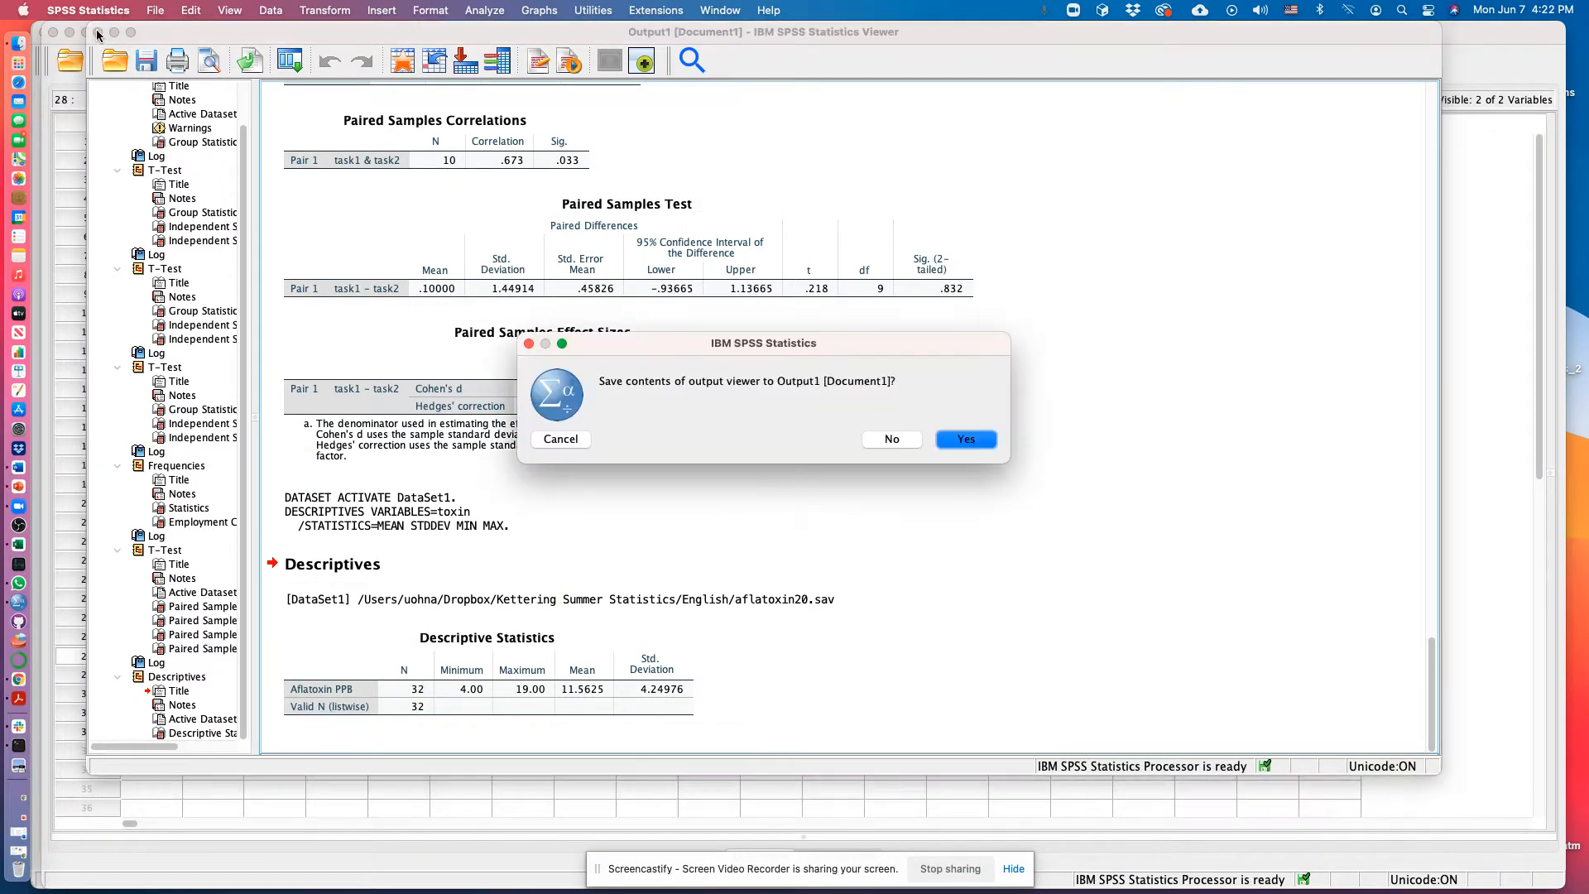
{"action": "left_click", "coordinate": [891, 440]}
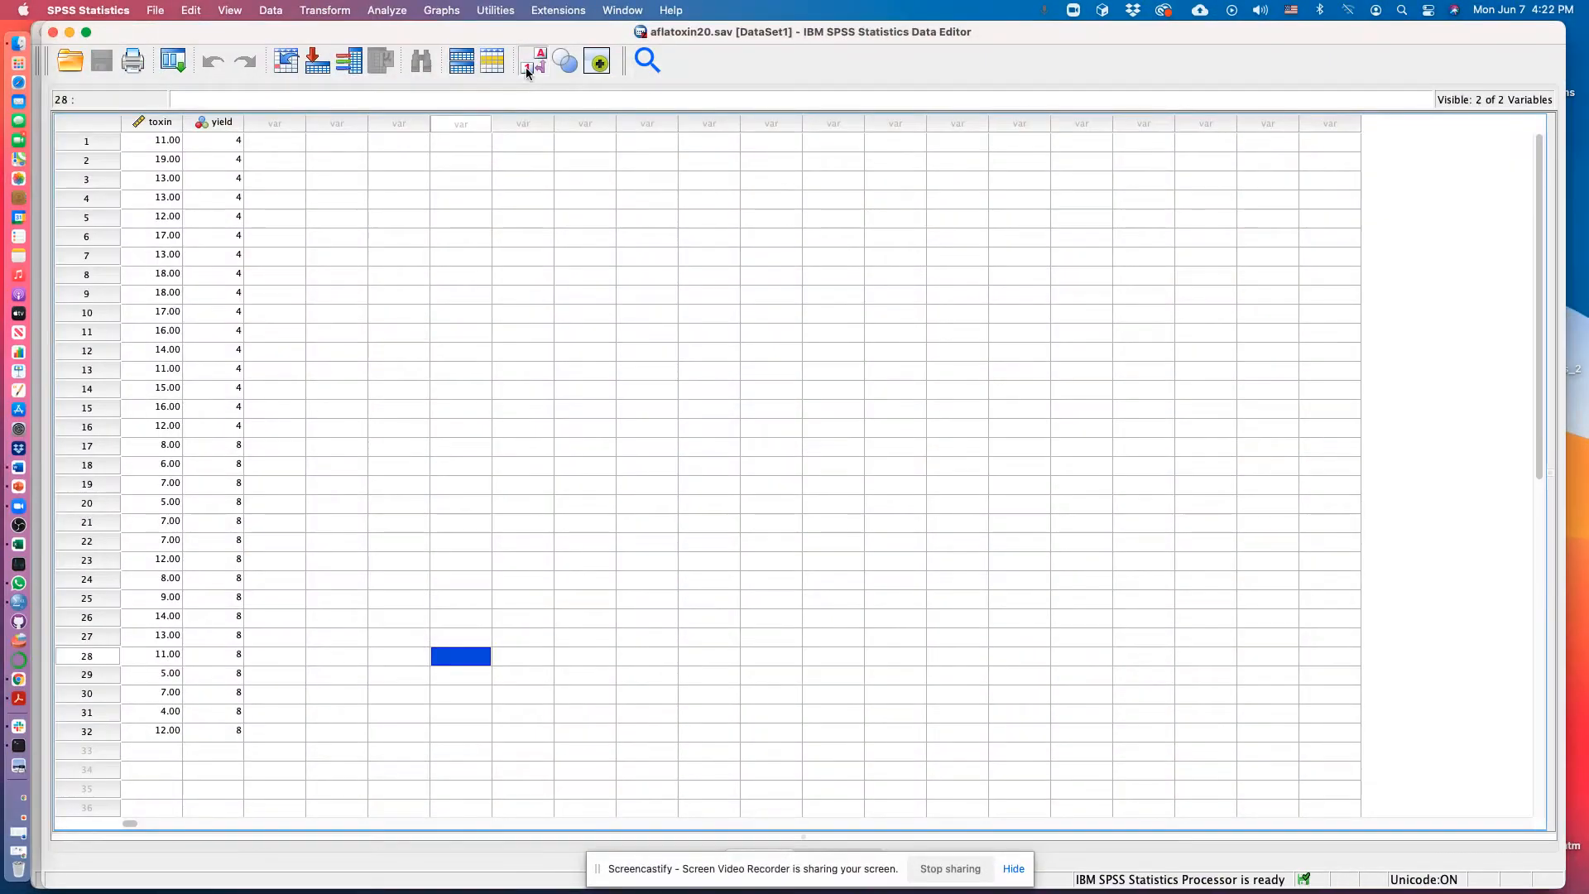
- Reopen Descriptives and remove Aflatoxin PPB [toxin] from the variables to analyze
{"action": "left_click", "coordinate": [386, 10]}
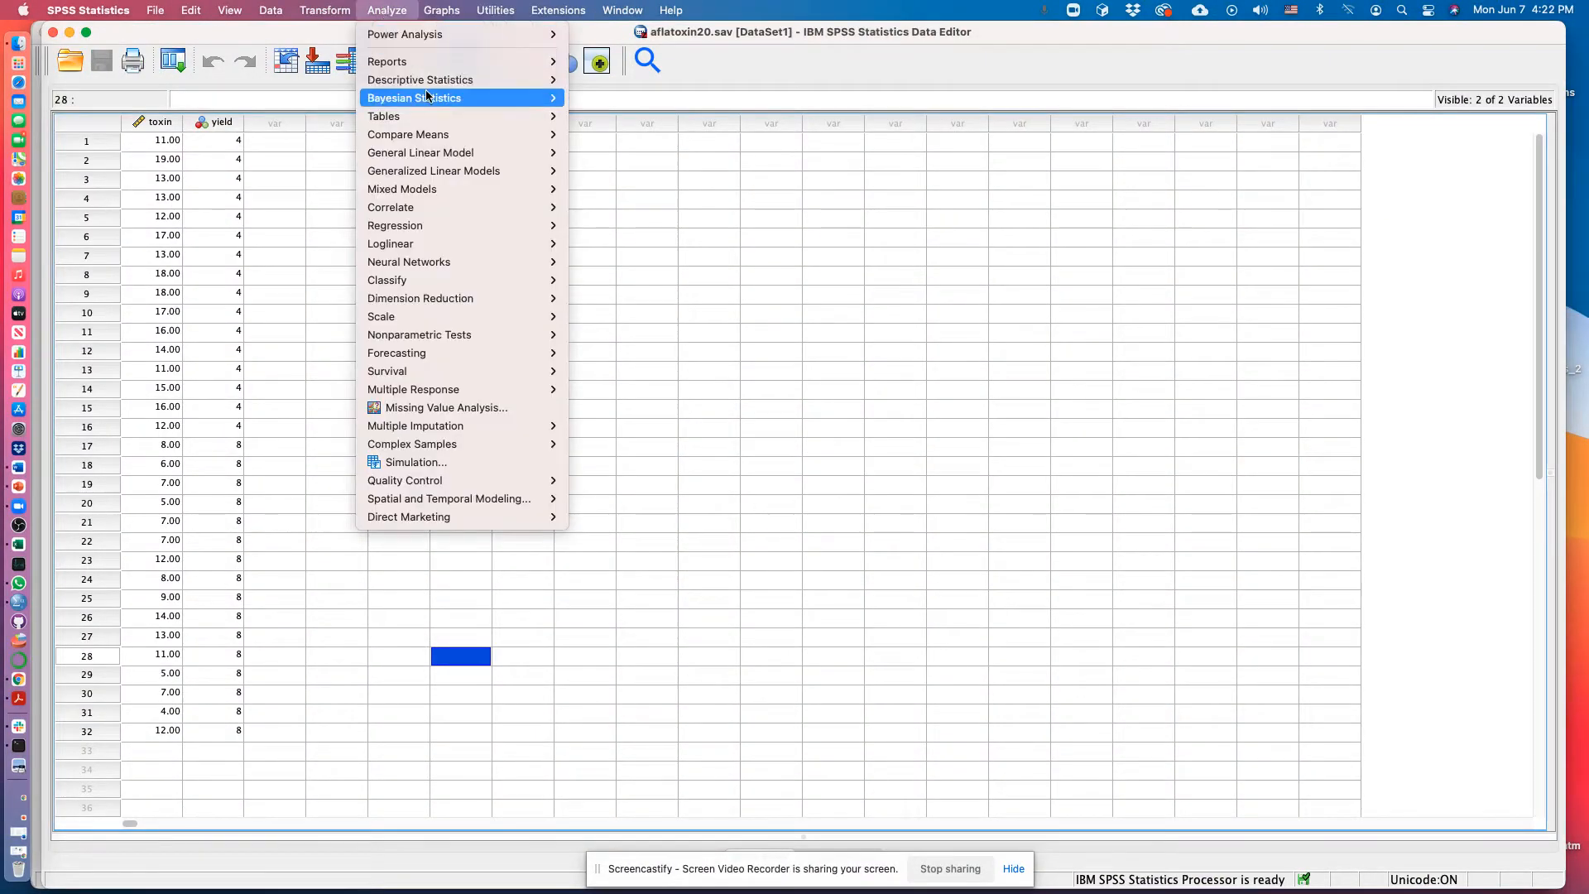
{"action": "mouse_move", "coordinate": [428, 85]}
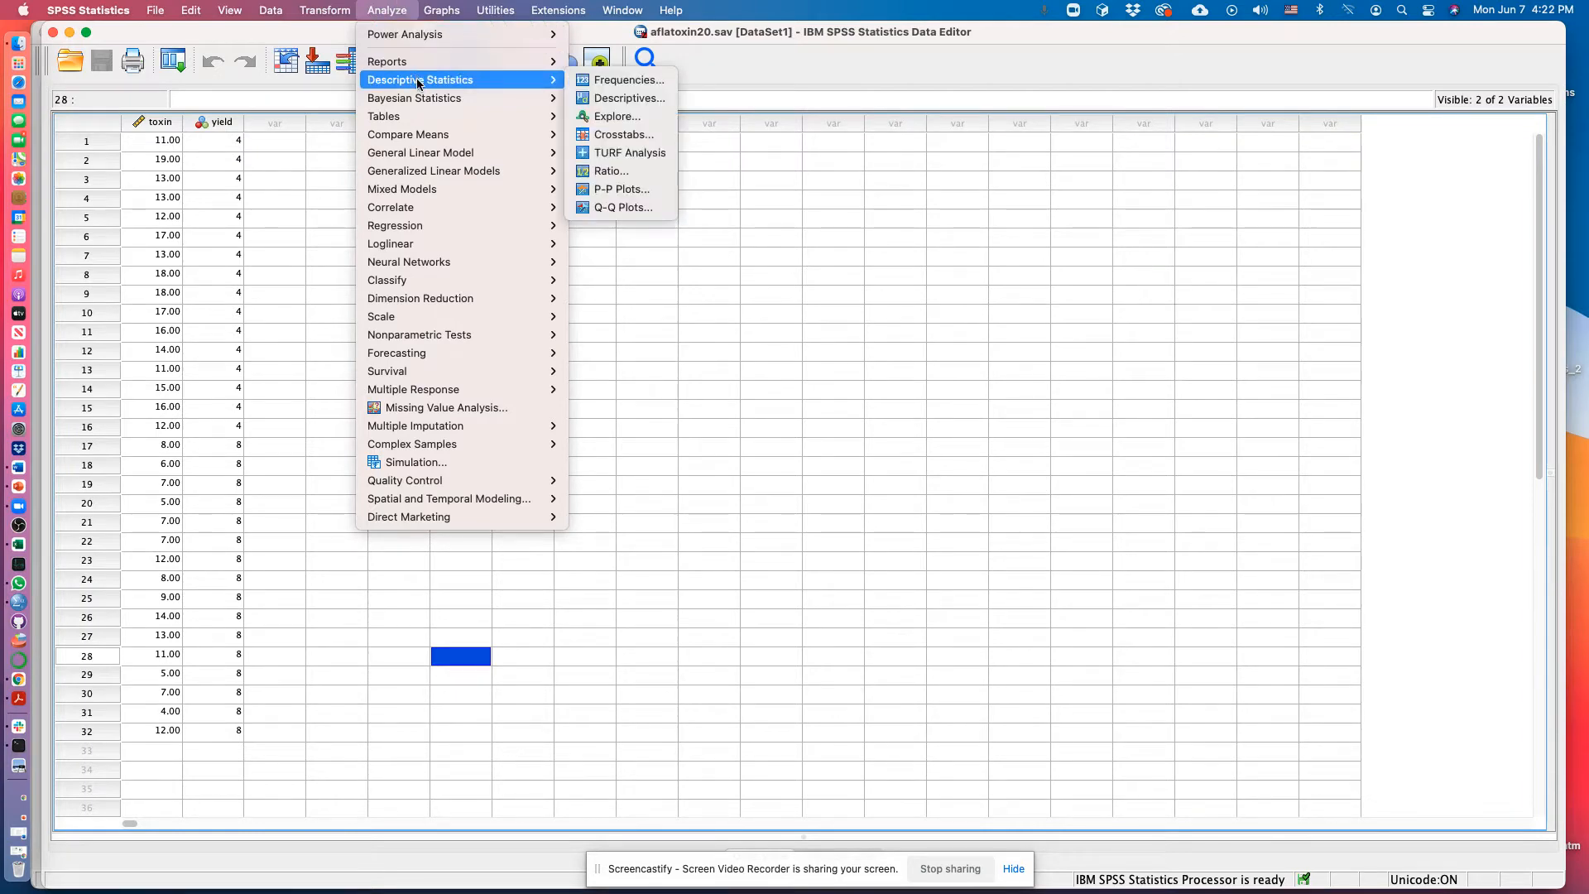
{"action": "left_click", "coordinate": [633, 98]}
{"action": "left_click", "coordinate": [979, 223]}
{"action": "left_click", "coordinate": [892, 279]}
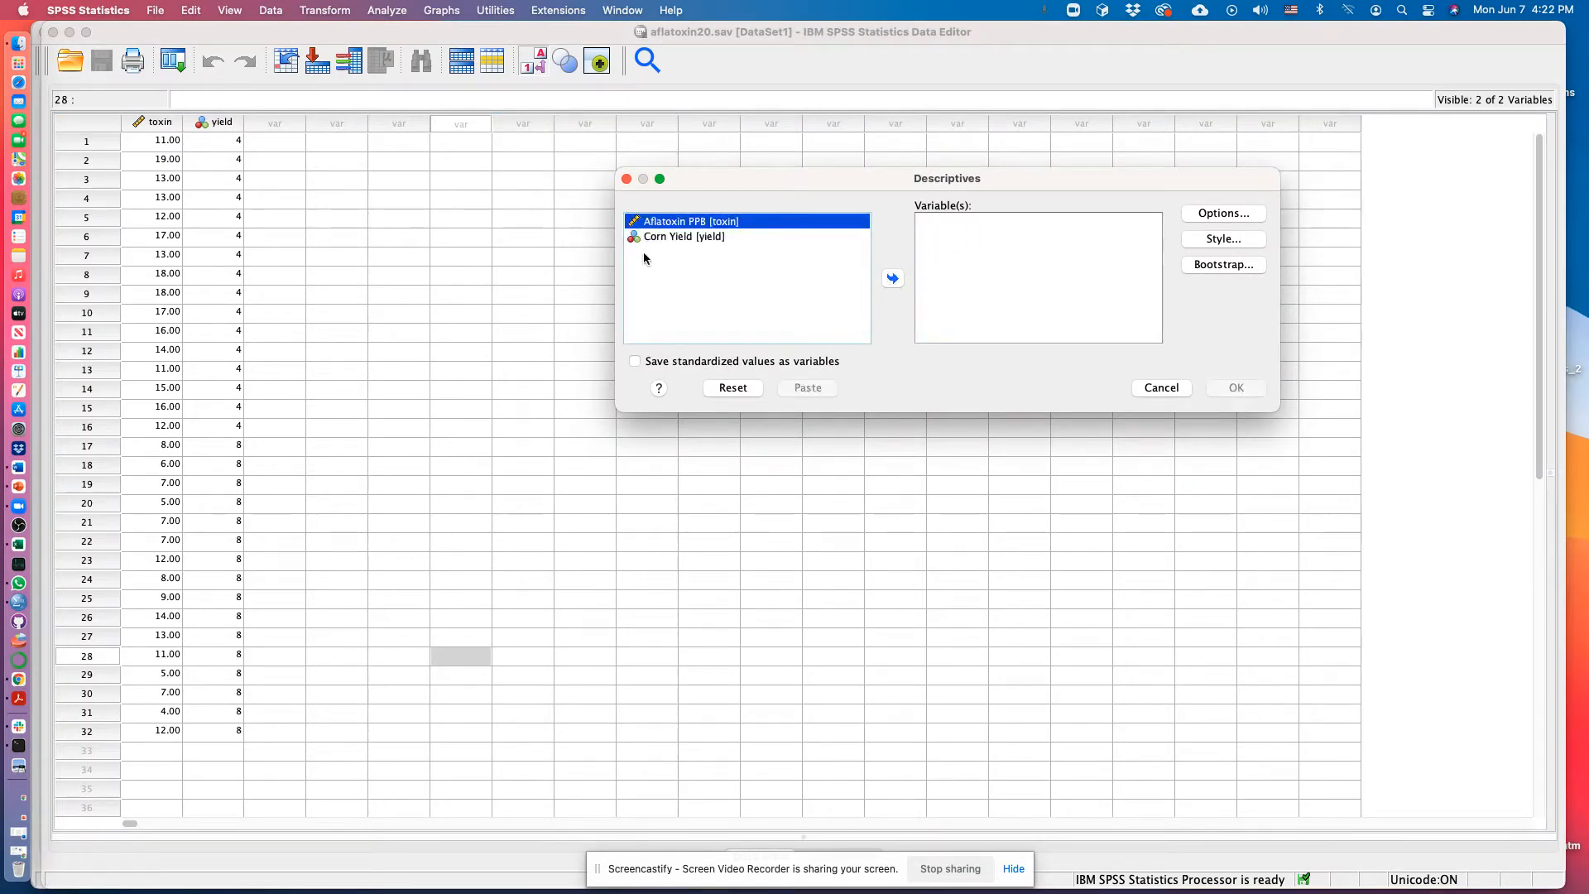
- Run Descriptives on Aflatoxin PPB [toxin] with variance added to the mean, standard deviation, minimum and maximum
{"action": "left_click", "coordinate": [890, 279]}
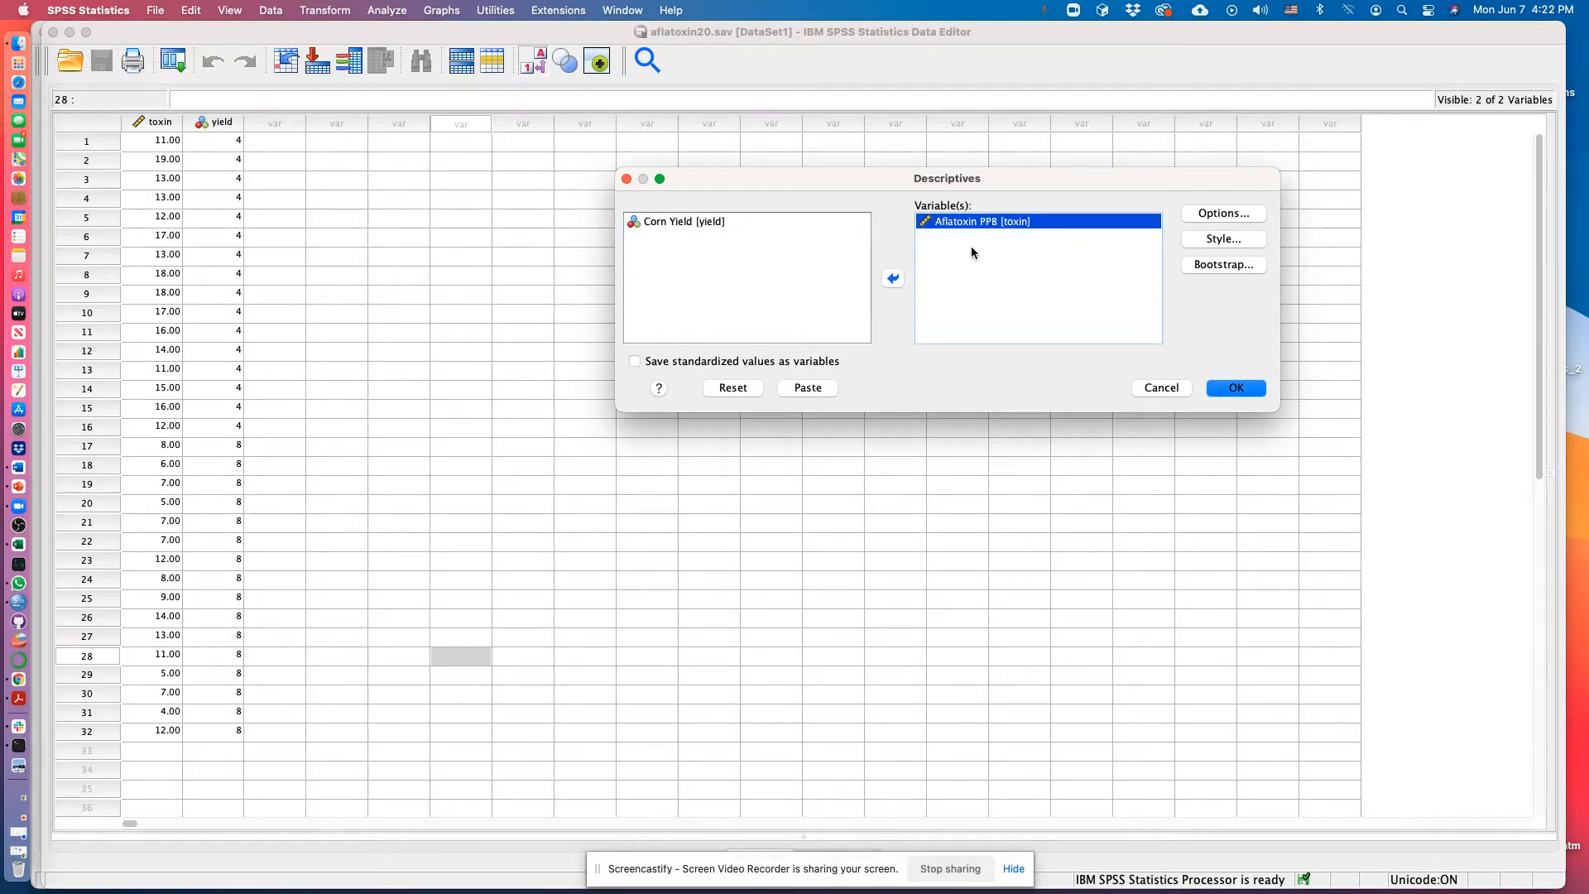
{"action": "left_click", "coordinate": [1218, 213]}
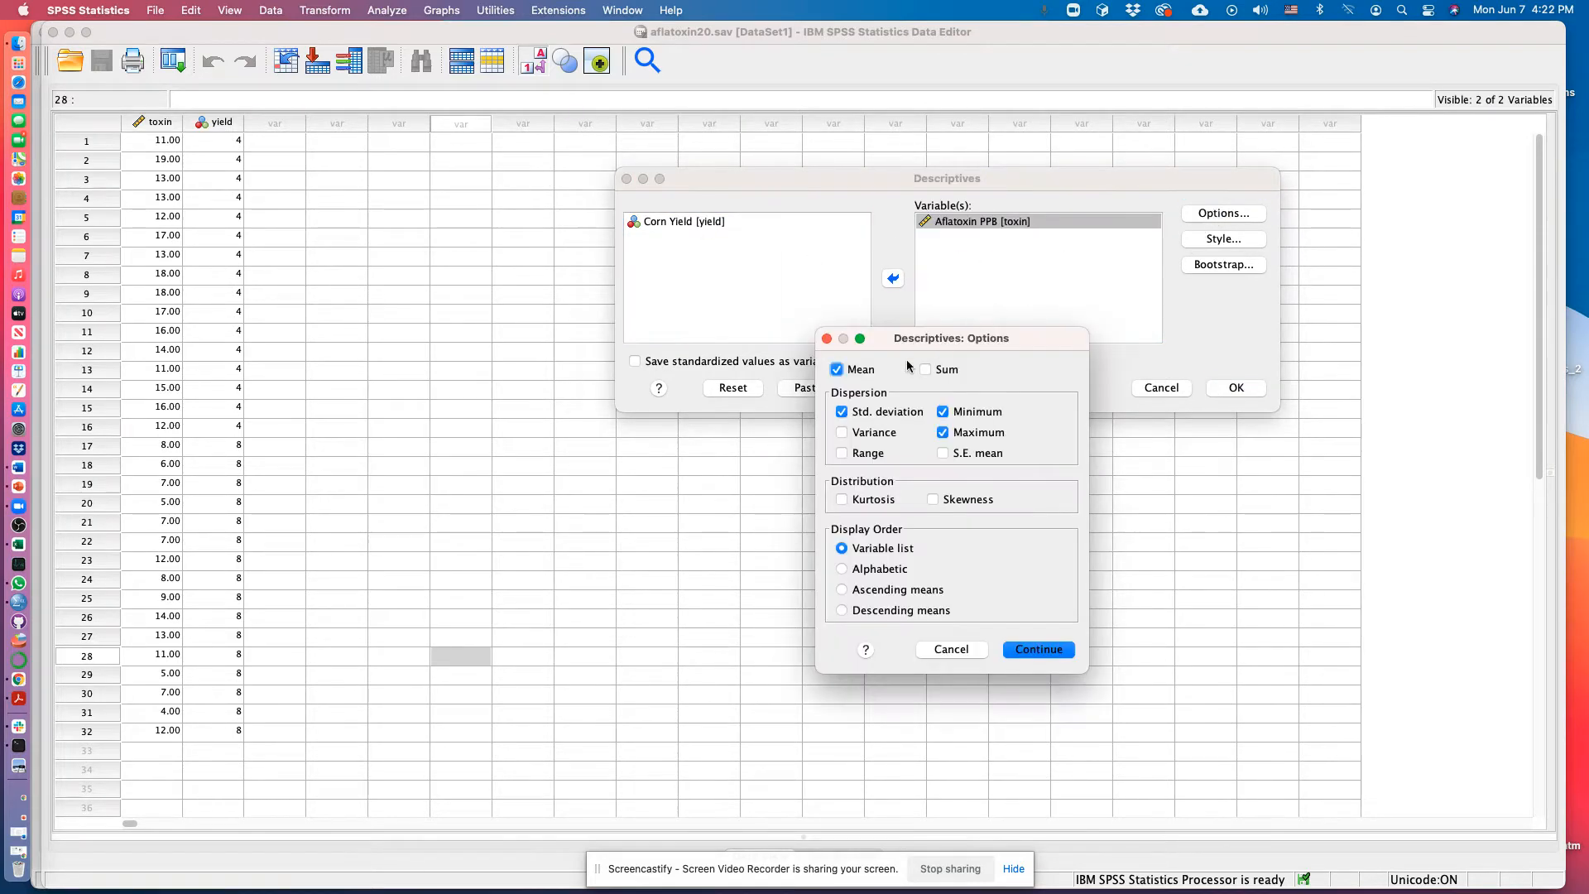
{"action": "left_click", "coordinate": [840, 368]}
{"action": "left_click", "coordinate": [840, 368]}
{"action": "left_click", "coordinate": [874, 432]}
{"action": "left_click", "coordinate": [1039, 649]}
{"action": "left_click", "coordinate": [1238, 387]}
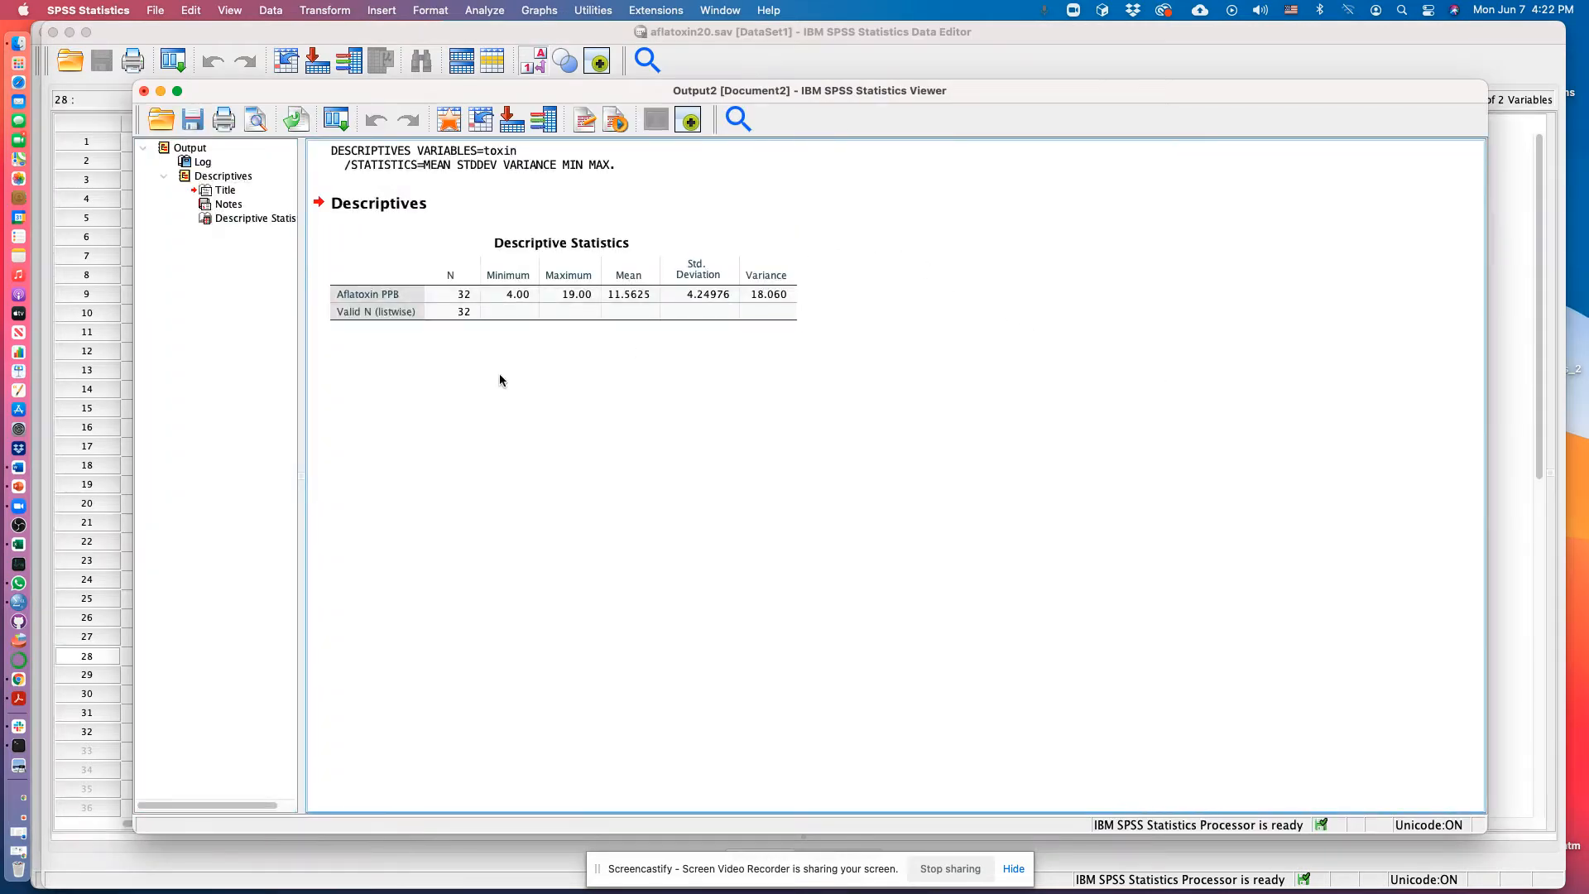
{"action": "left_click", "coordinate": [740, 307]}
- Set up a simple histogram in Chart Builder with Aflatoxin PPB [toxin] on the x-axis
{"action": "left_click", "coordinate": [475, 11]}
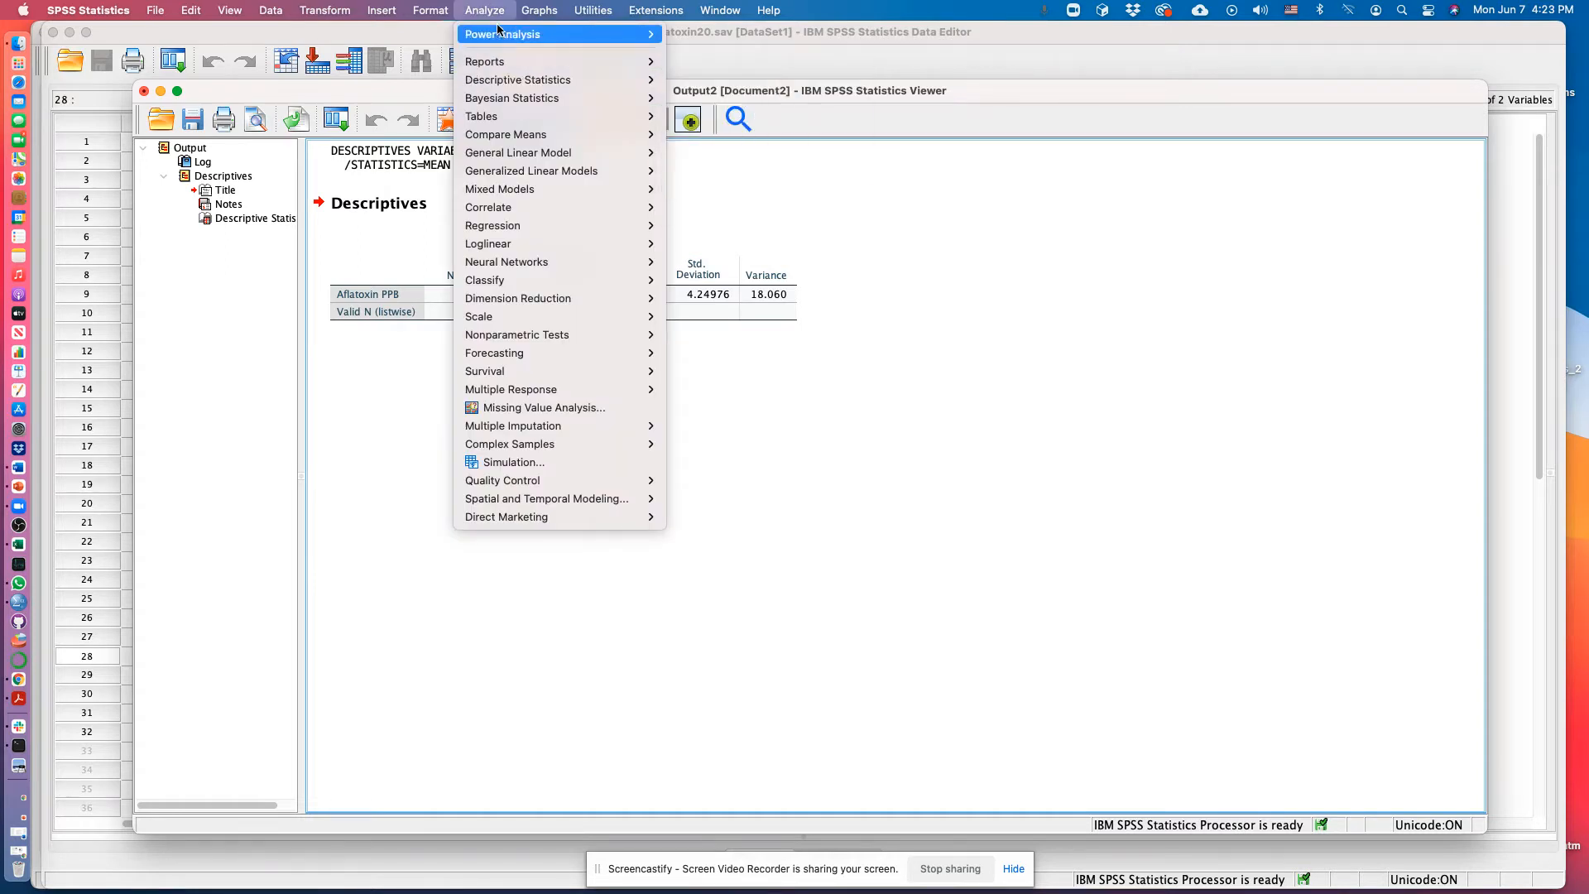
{"action": "mouse_move", "coordinate": [538, 11]}
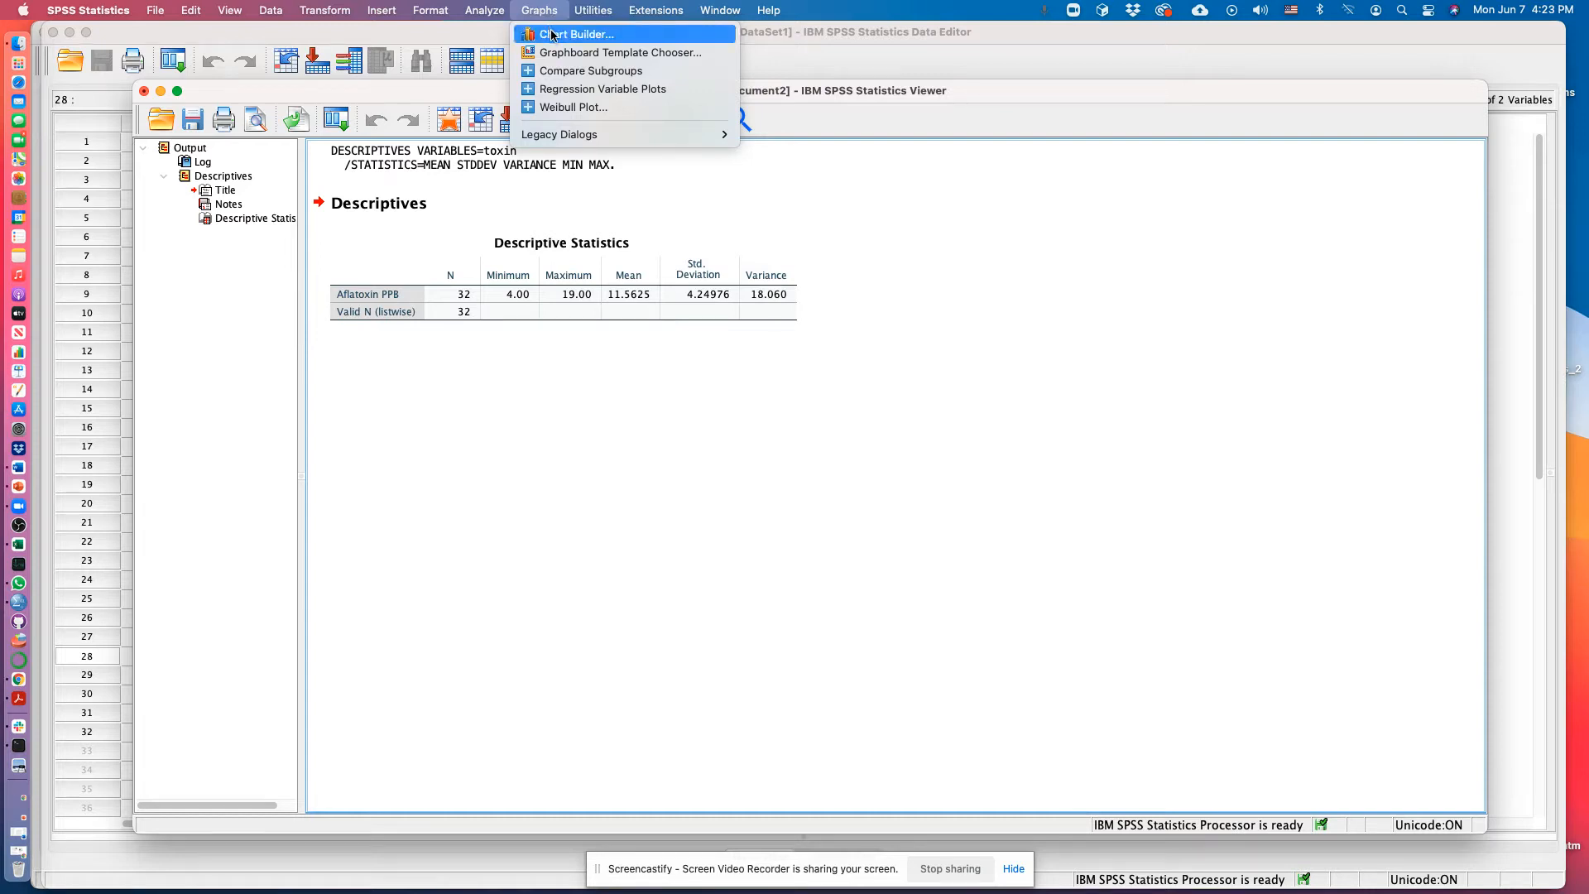
{"action": "left_click", "coordinate": [551, 35]}
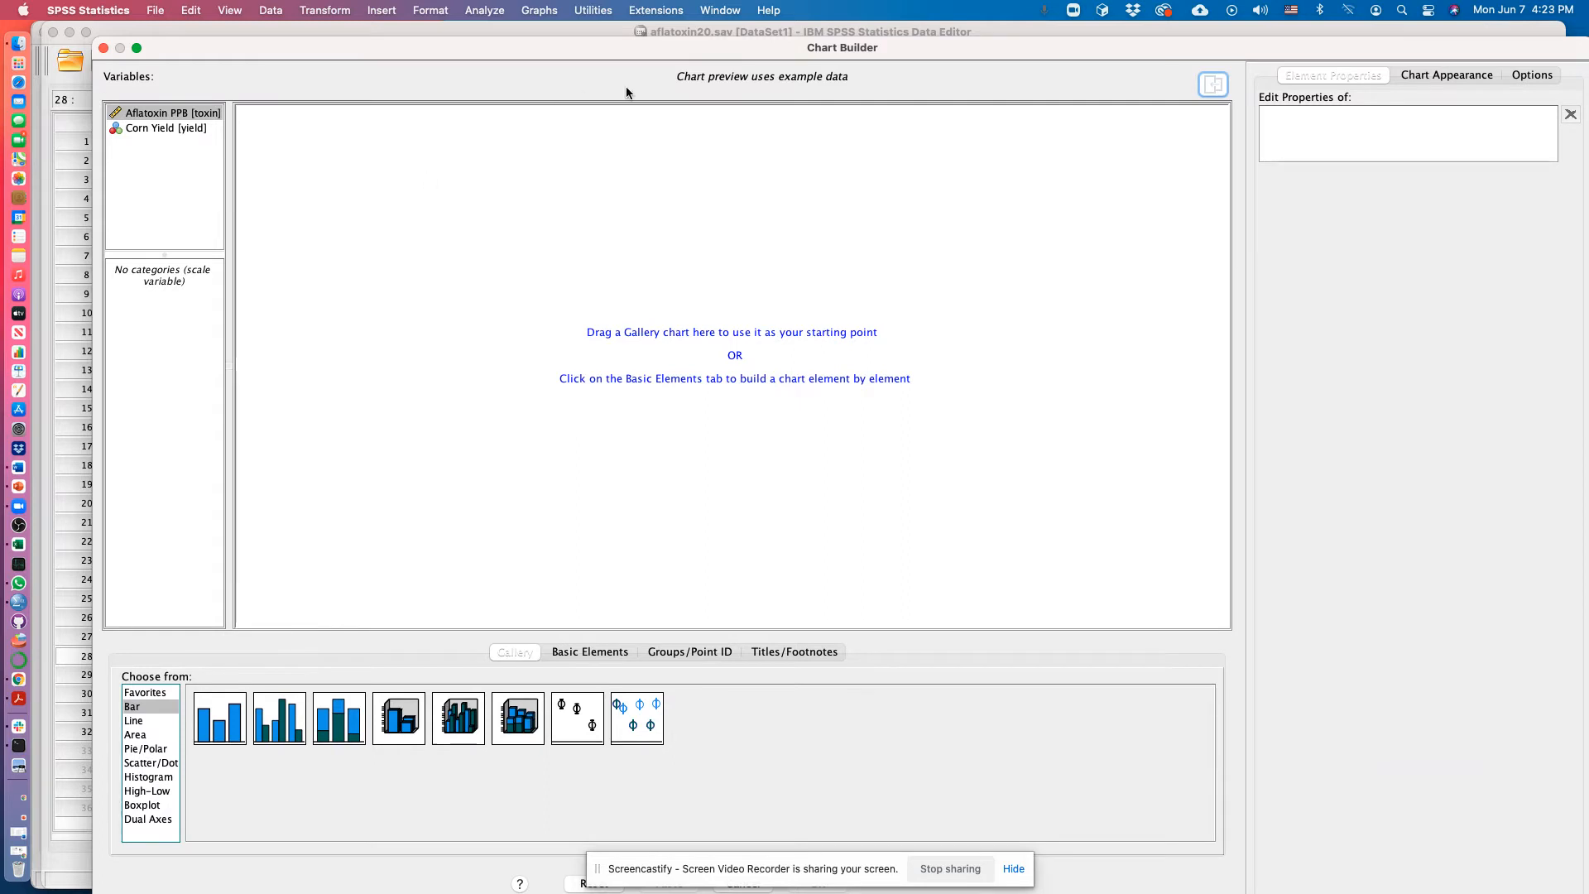
{"action": "left_click", "coordinate": [162, 779]}
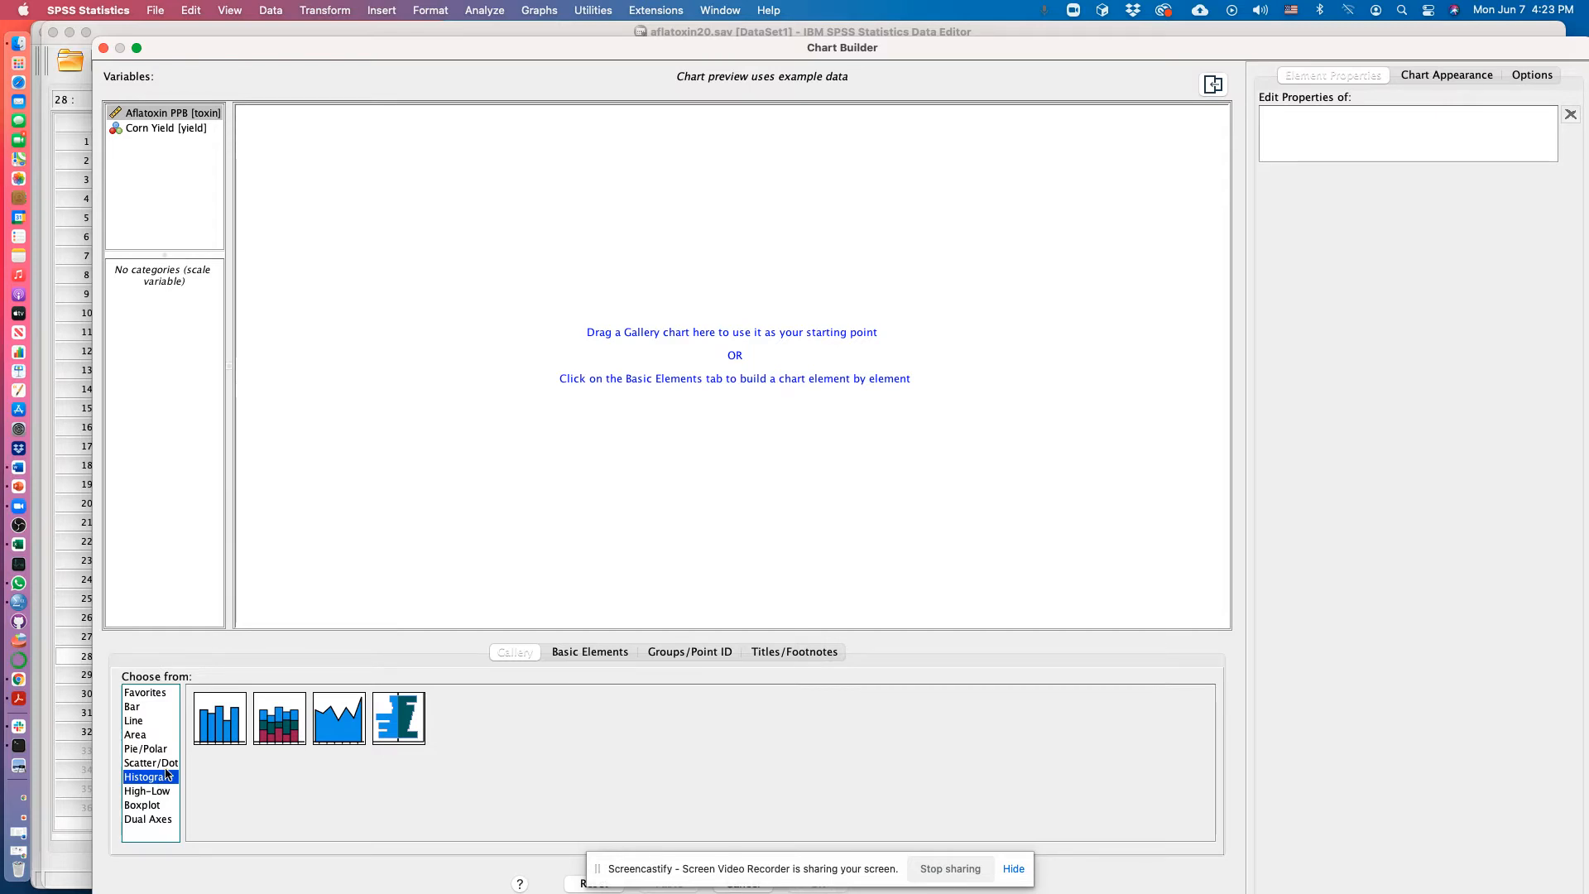
{"action": "left_click_drag", "start_coordinate": [208, 733], "coordinate": [703, 372]}
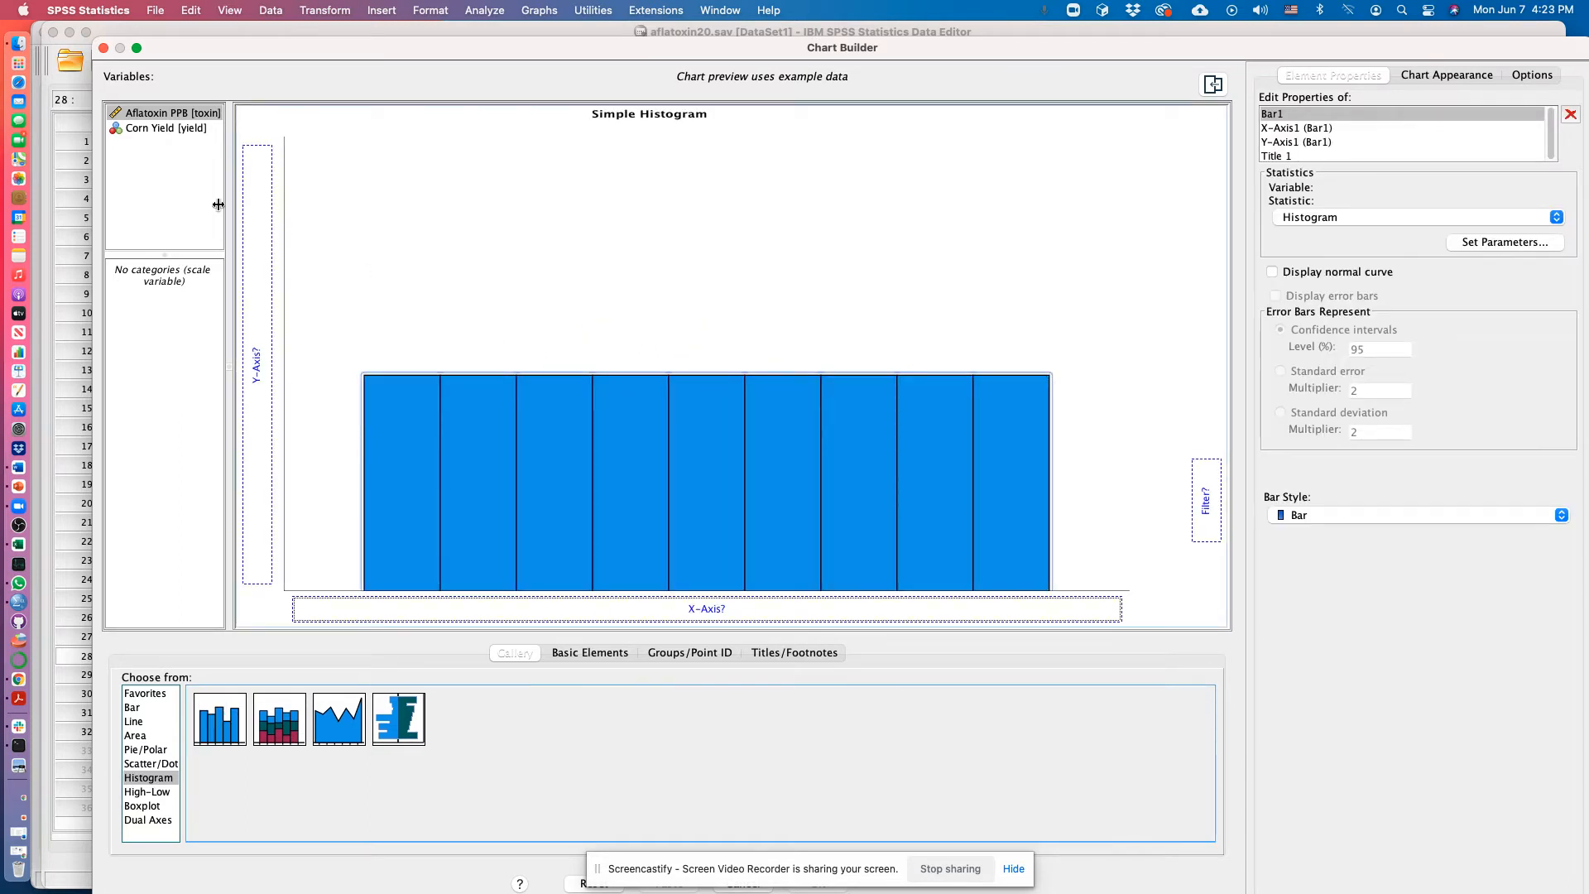
{"action": "left_click", "coordinate": [153, 114]}
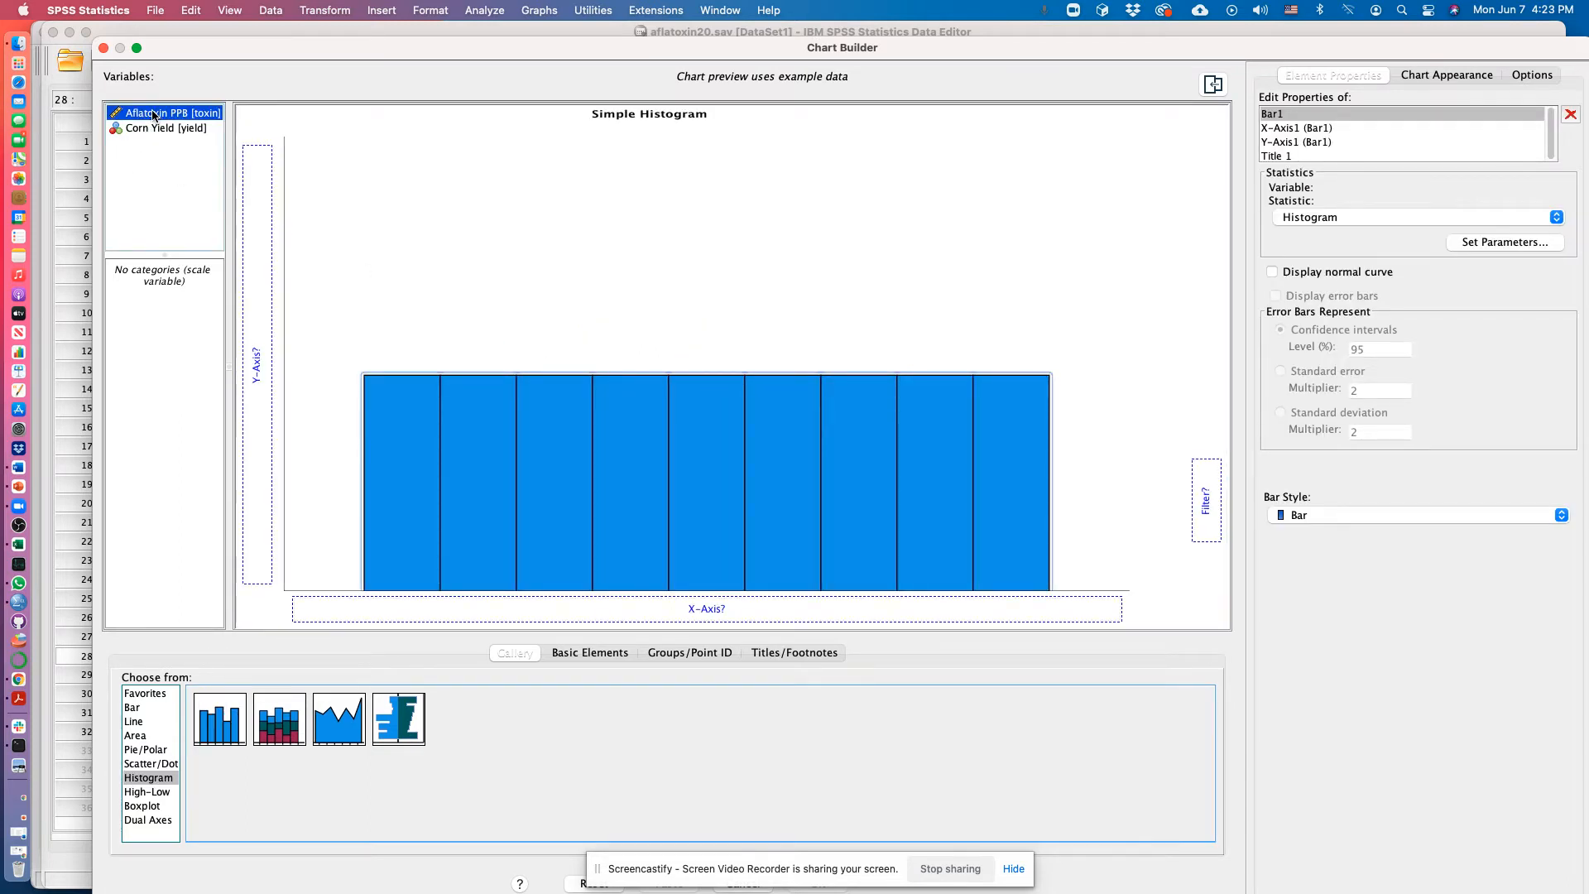
{"action": "left_click_drag", "start_coordinate": [153, 114], "coordinate": [644, 609]}
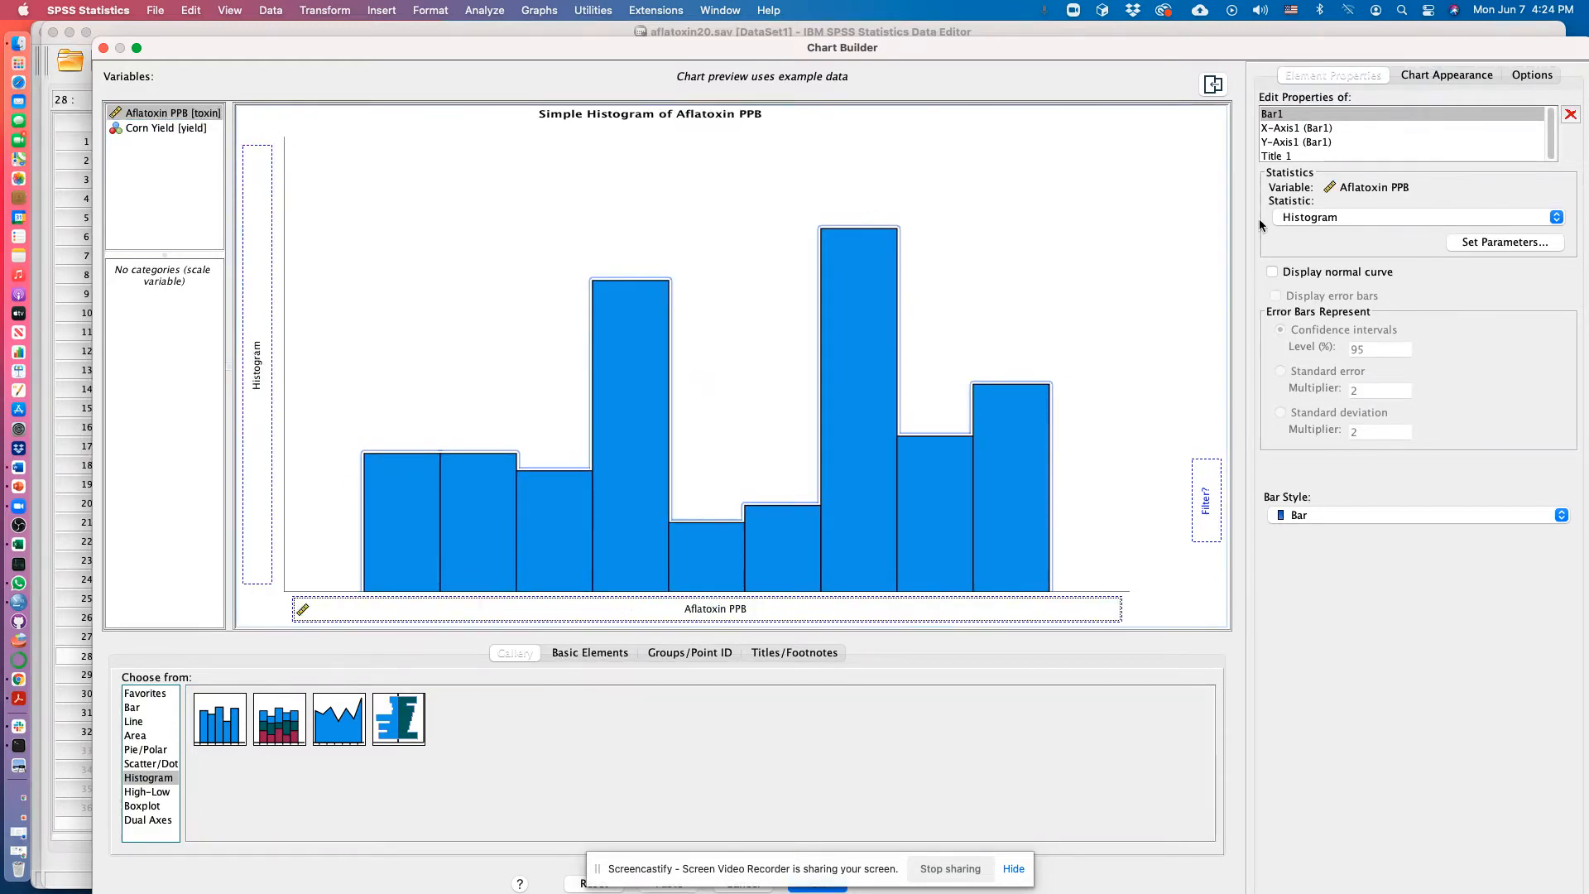
- Add the normal curve to the Aflatoxin PPB histogram and generate the chart in the output viewer
{"action": "left_click", "coordinate": [1273, 272]}
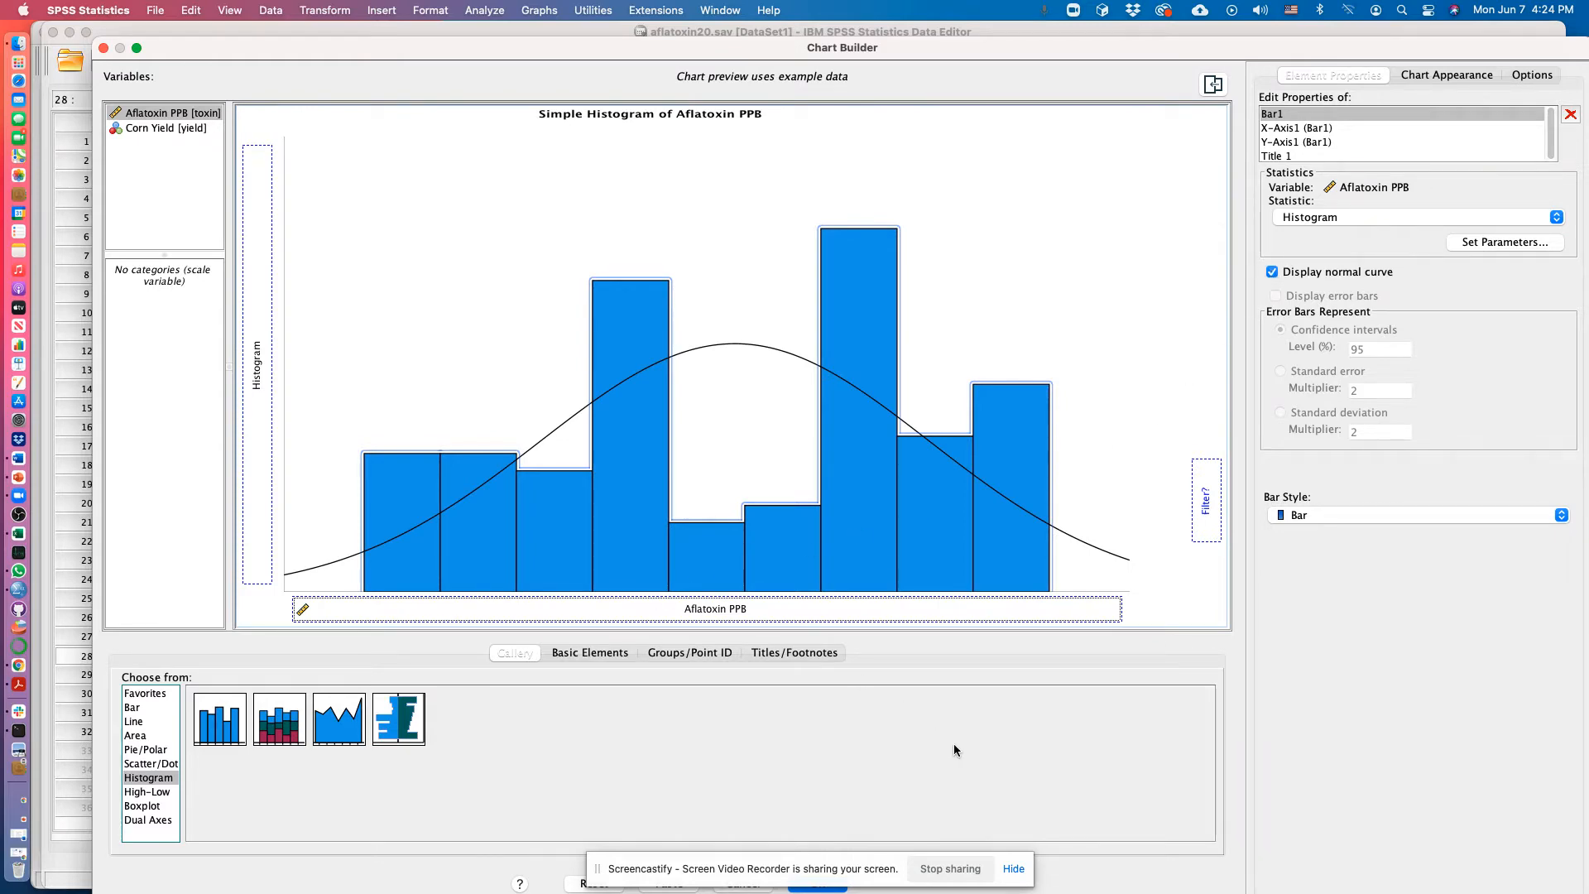
{"action": "left_click_drag", "start_coordinate": [597, 868], "coordinate": [1195, 723]}
{"action": "left_click", "coordinate": [817, 883]}
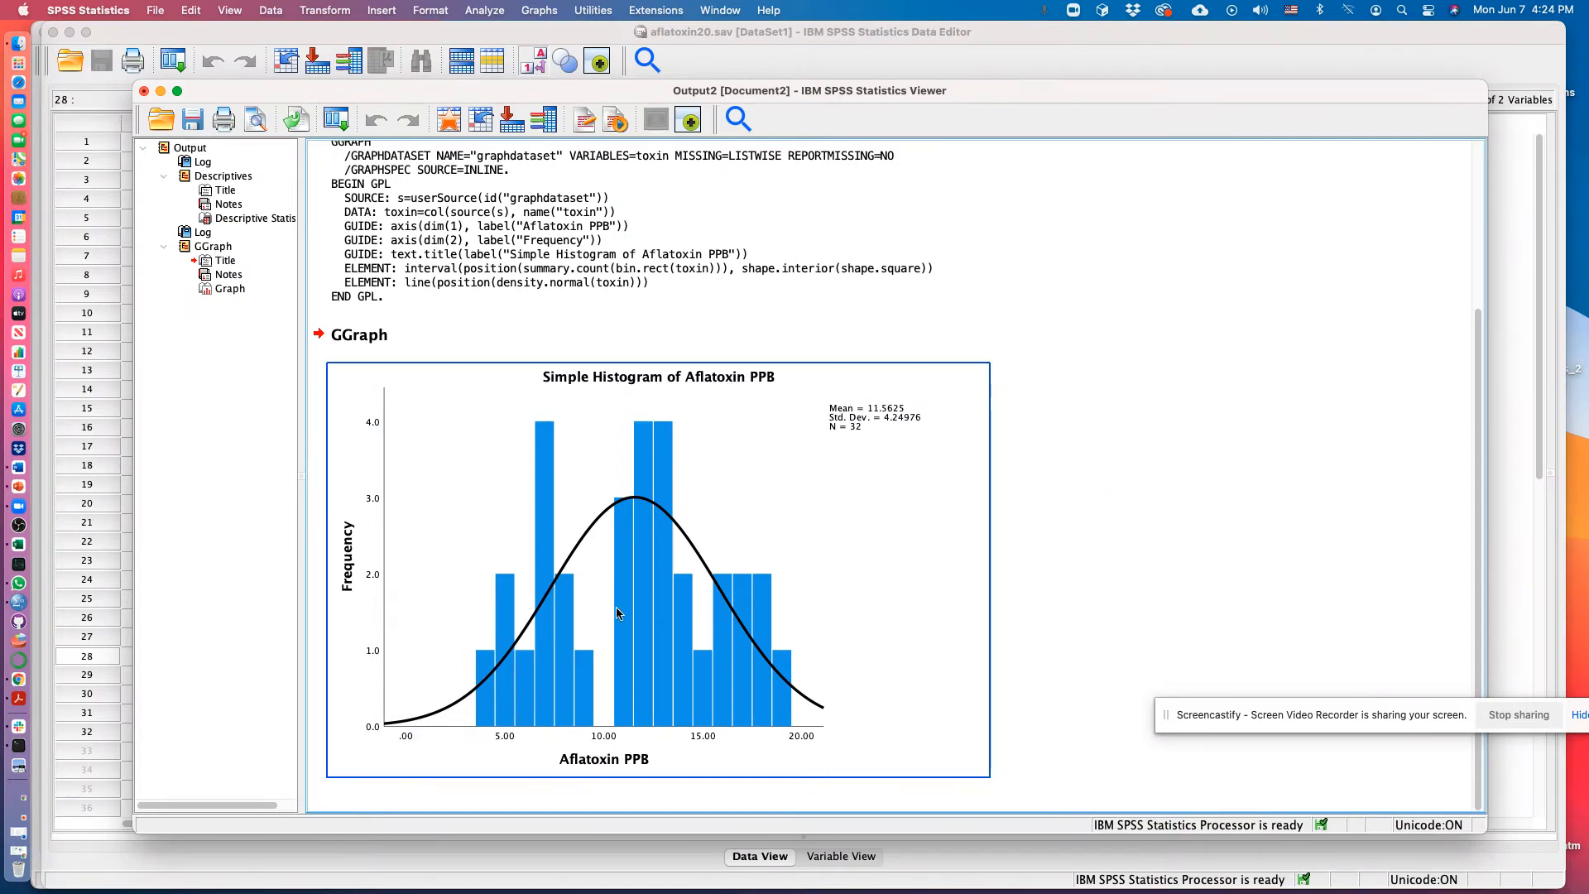
{"action": "scroll", "coordinate": [861, 451], "scroll_direction": "up", "scroll_amount": 5}
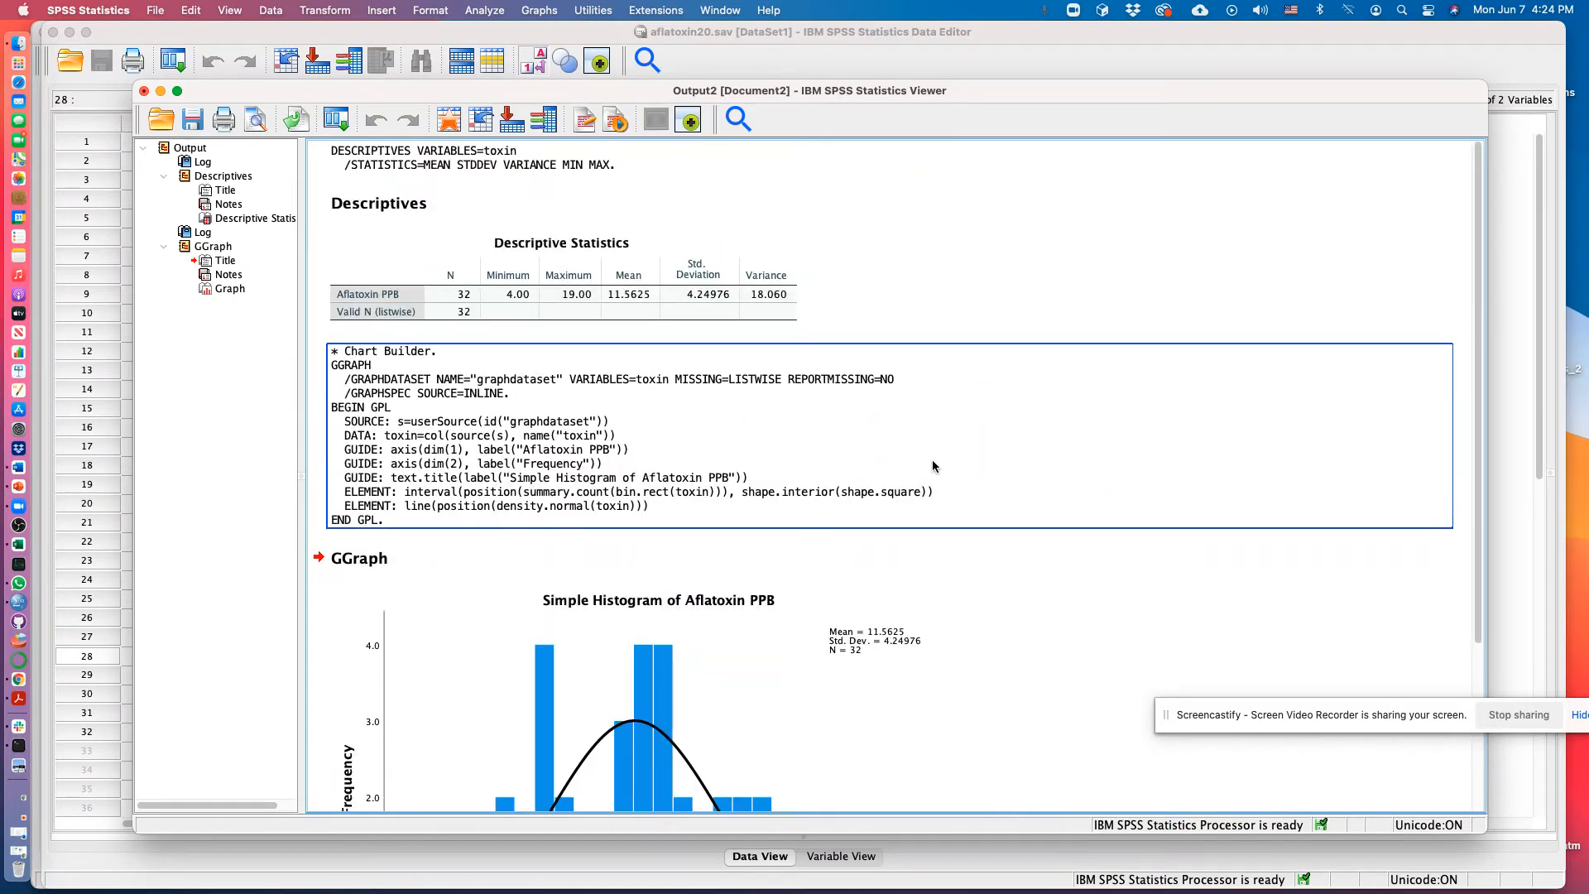
{"action": "scroll", "coordinate": [952, 476], "scroll_direction": "down", "scroll_amount": 5}
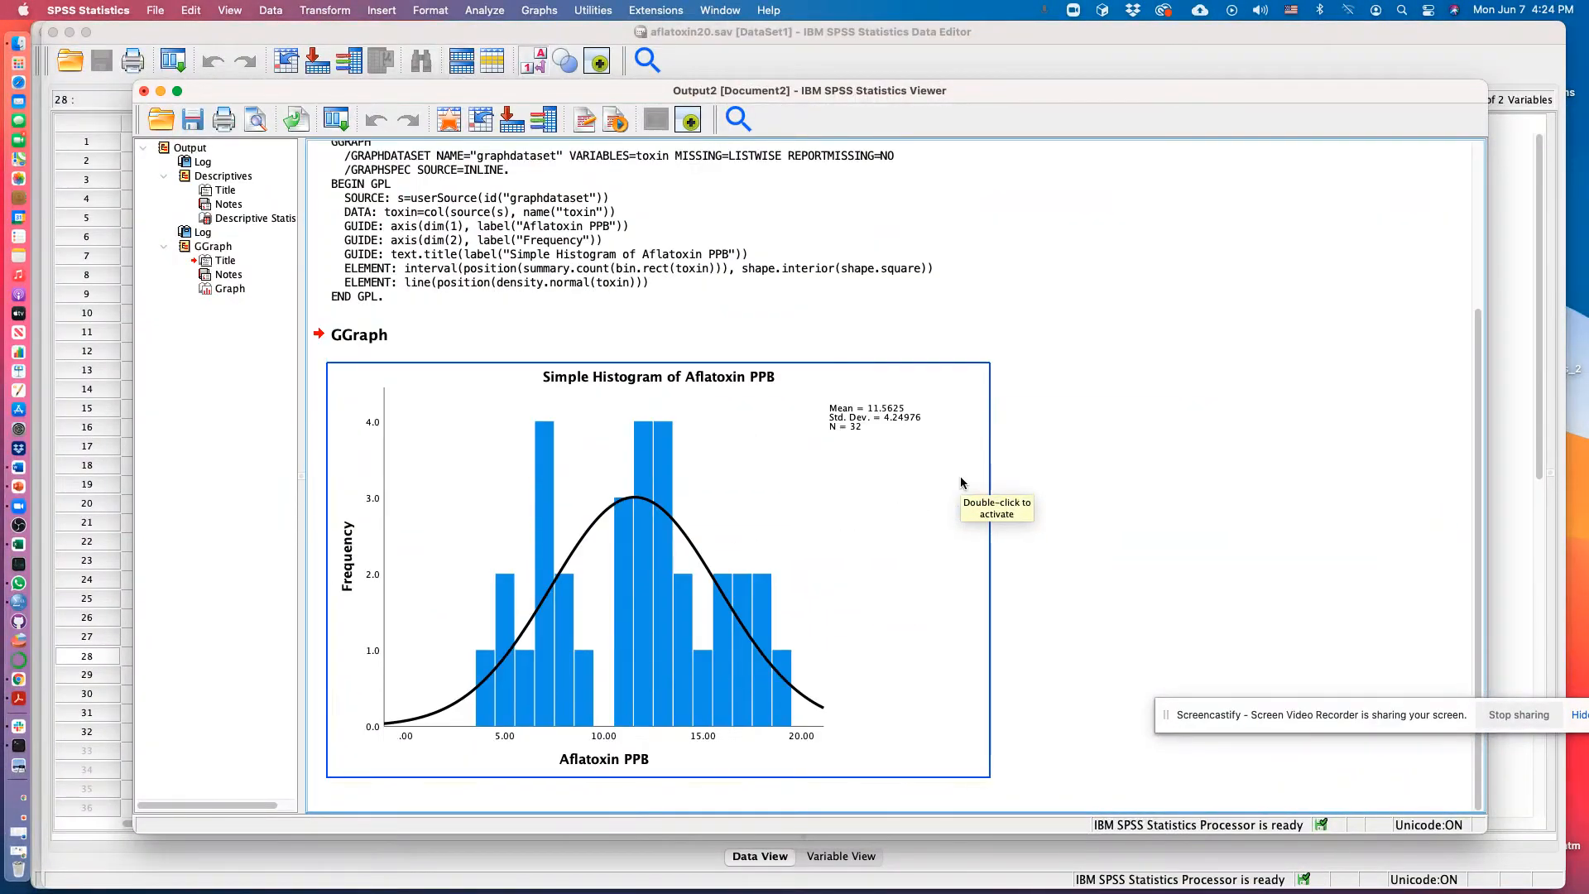
- Run Frequencies on Corn Yield [yield] with the frequency table displayed and no additional statistics selected
{"action": "left_click", "coordinate": [485, 12]}
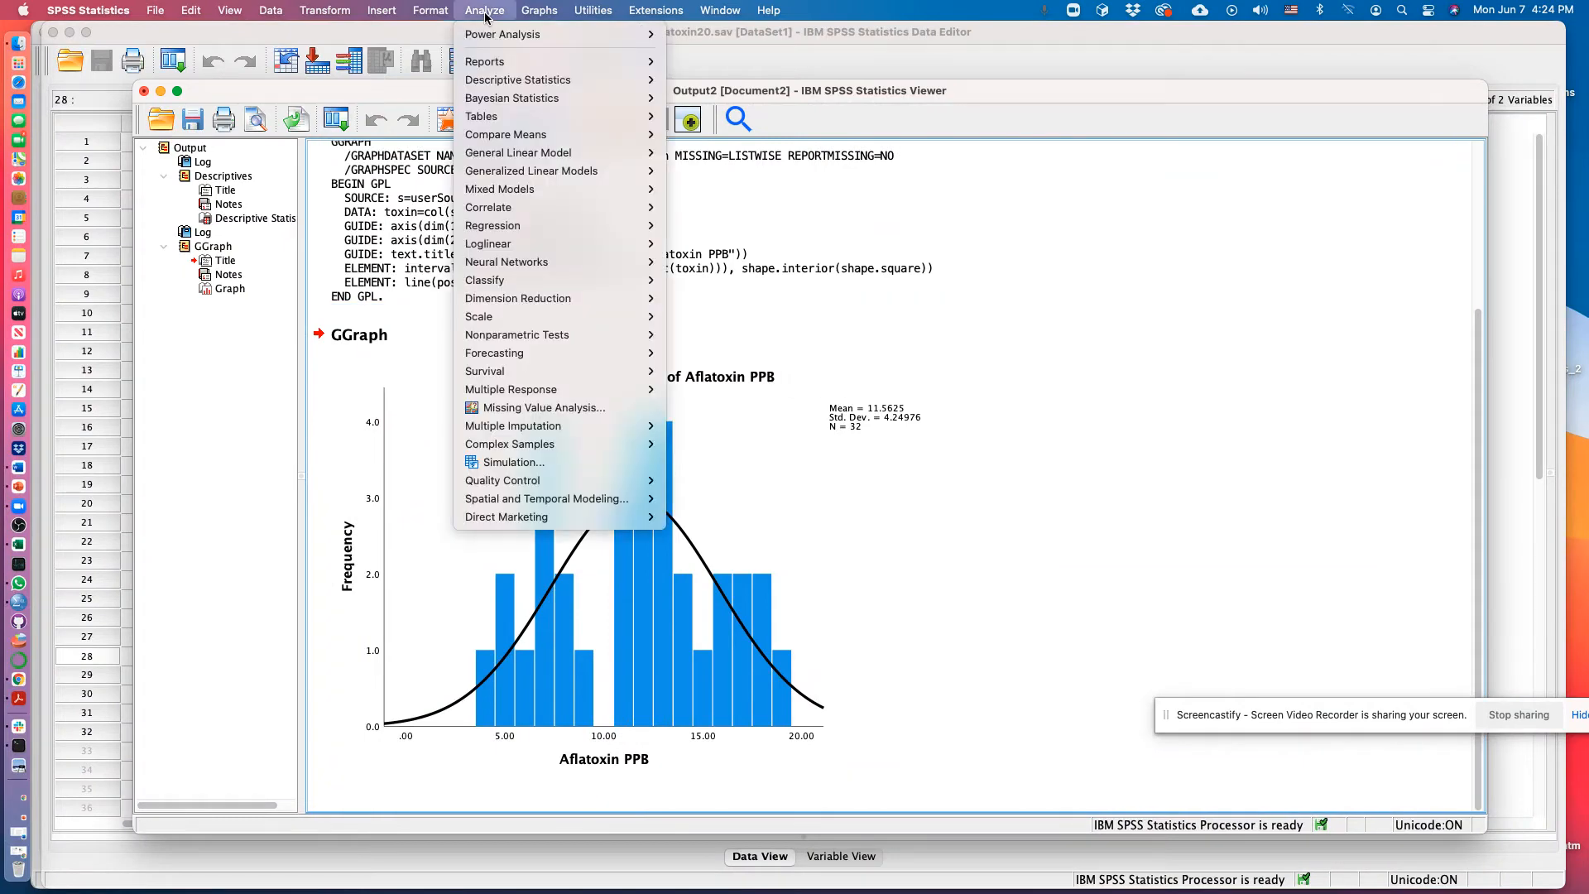
{"action": "mouse_move", "coordinate": [505, 80]}
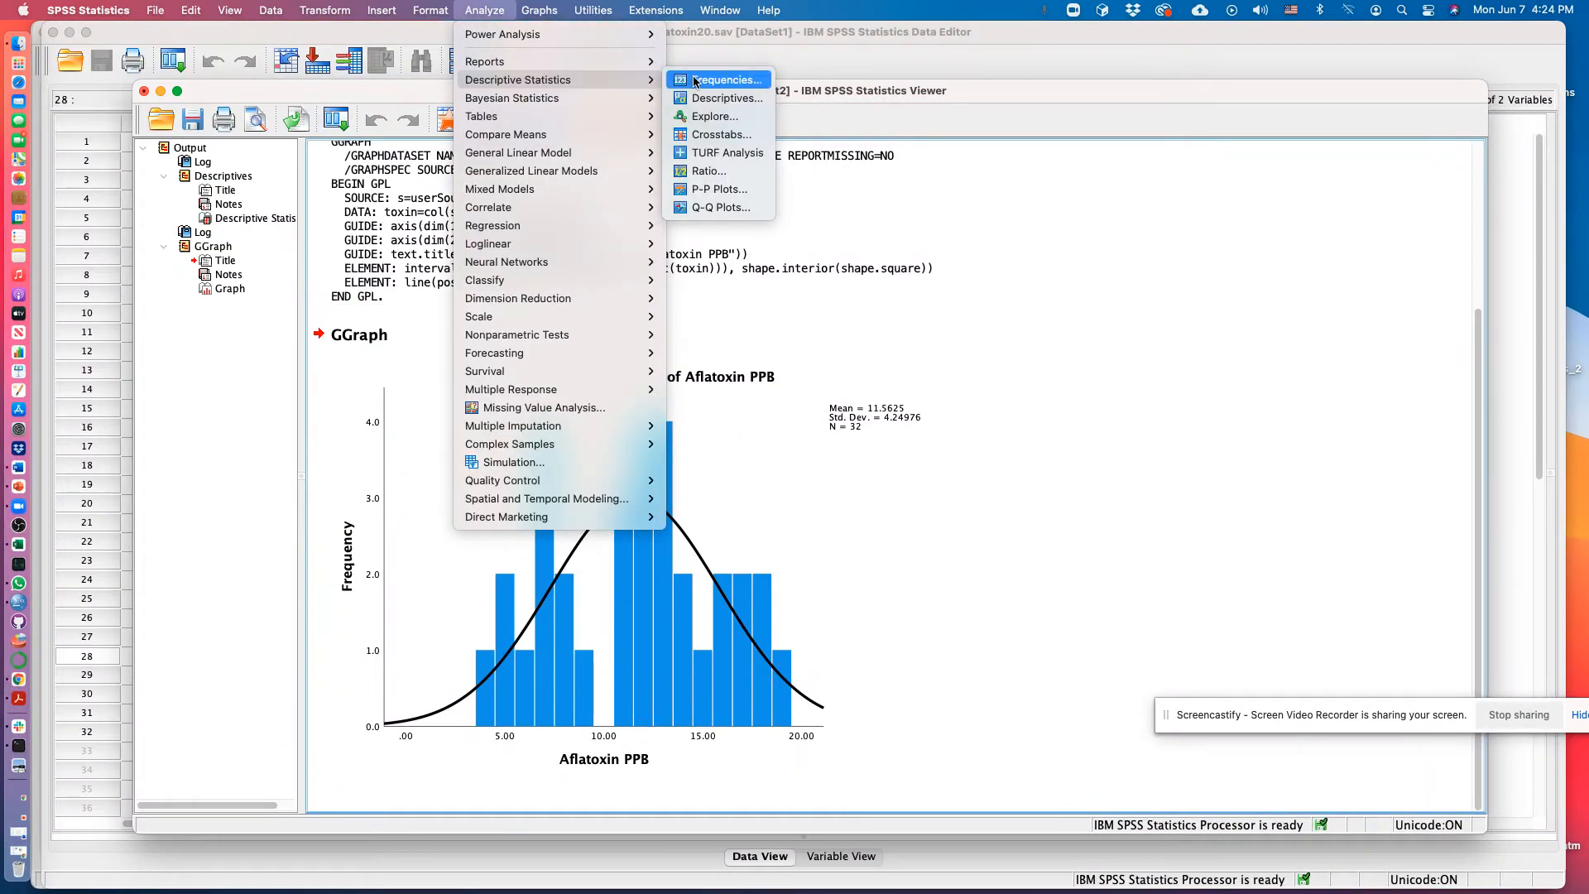
{"action": "left_click", "coordinate": [726, 80]}
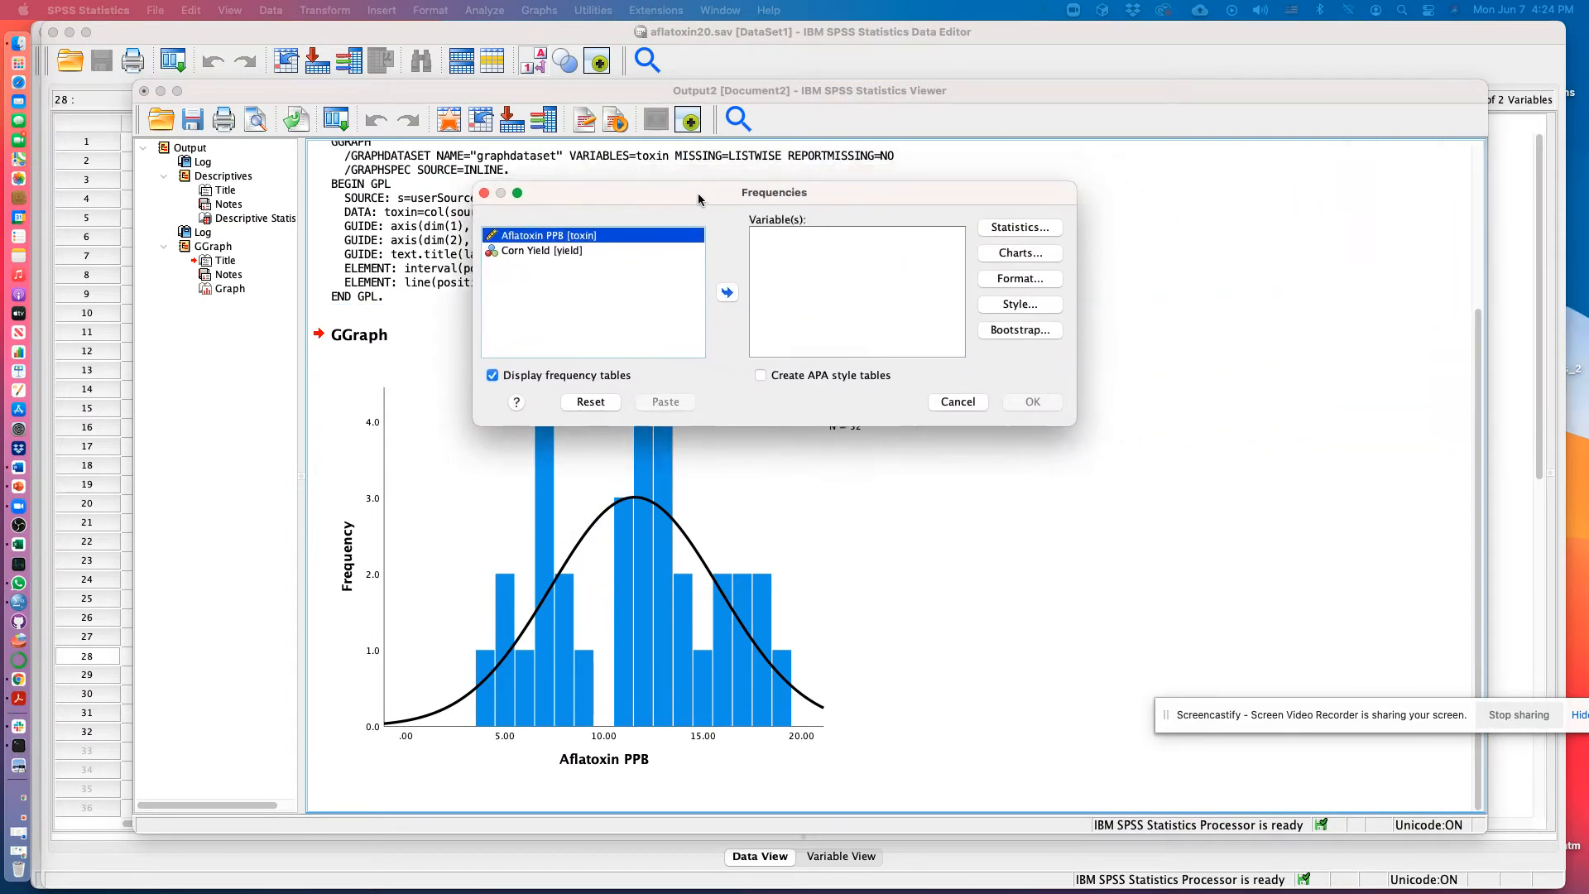
{"action": "left_click", "coordinate": [573, 251]}
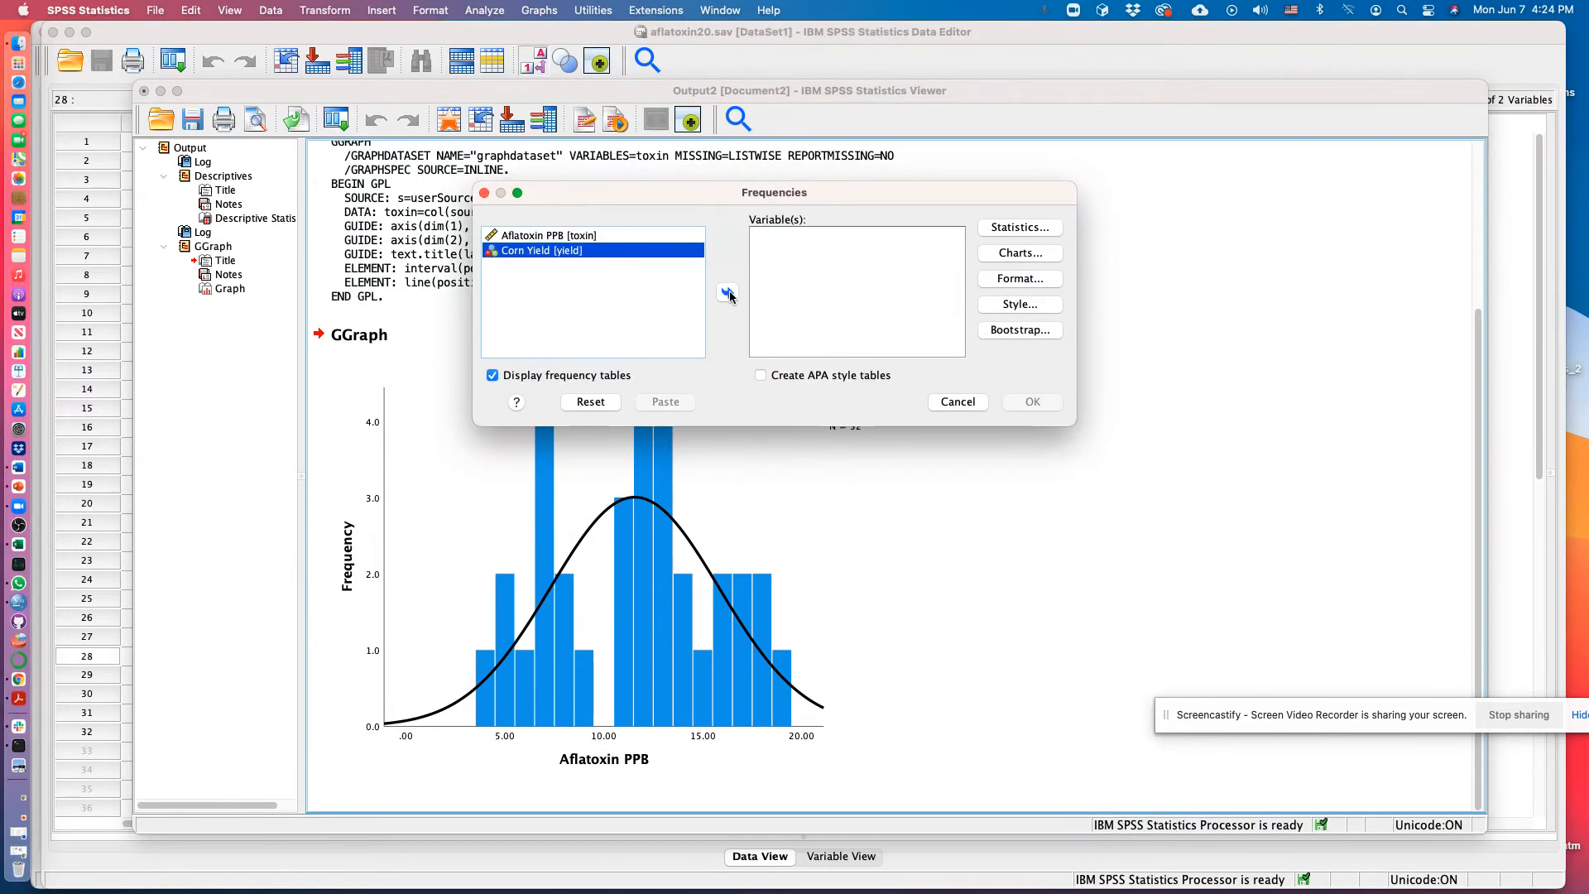
{"action": "left_click", "coordinate": [728, 292]}
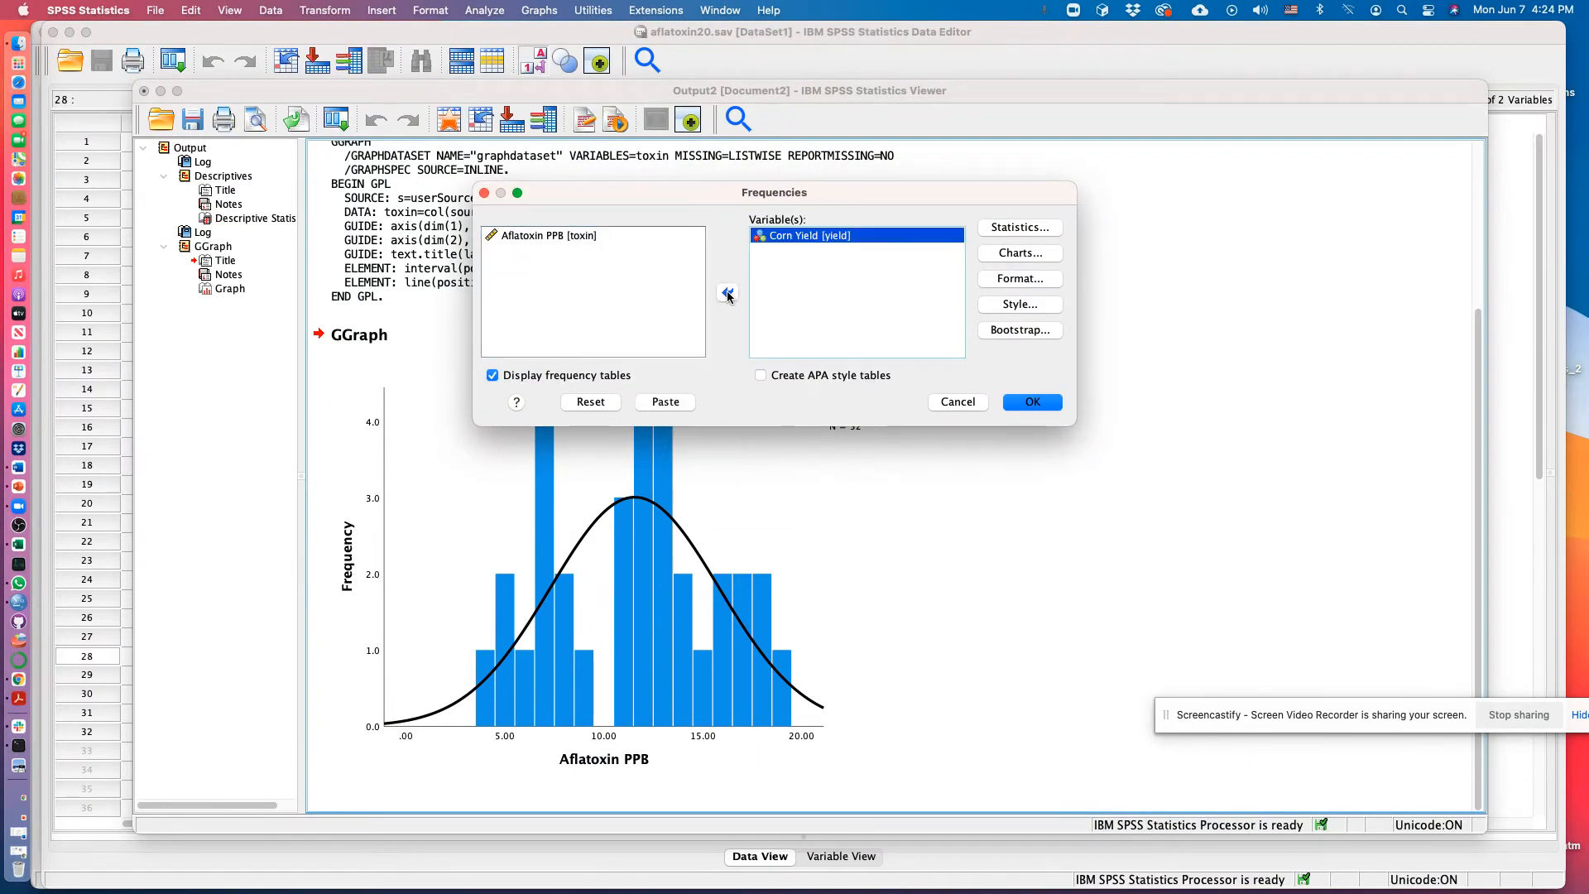
{"action": "left_click", "coordinate": [892, 237]}
{"action": "left_click", "coordinate": [1023, 226]}
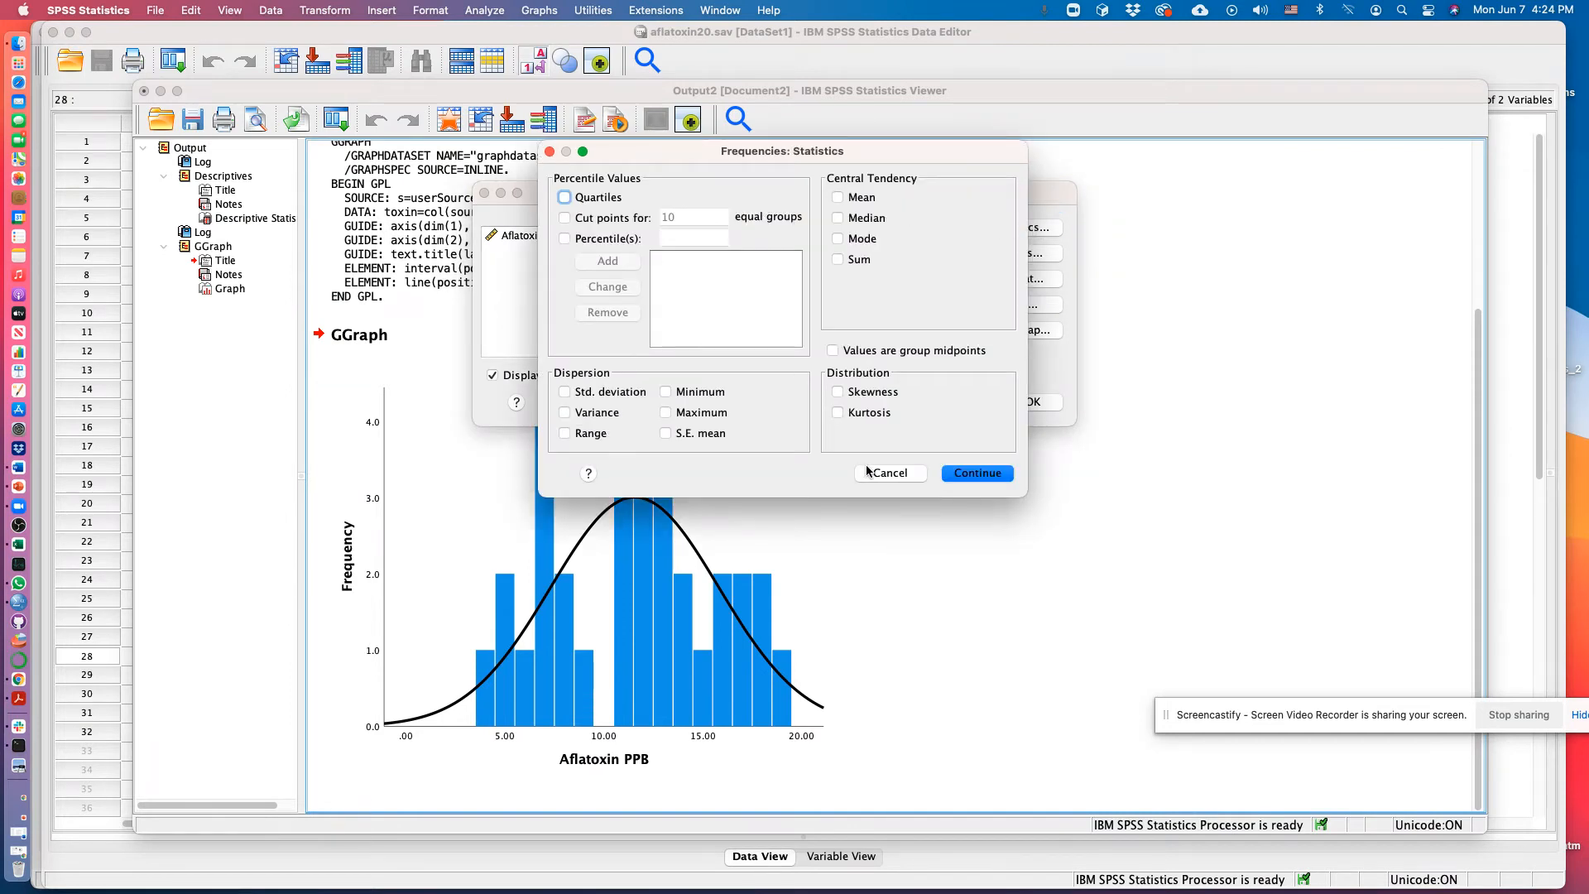
{"action": "left_click", "coordinate": [890, 473]}
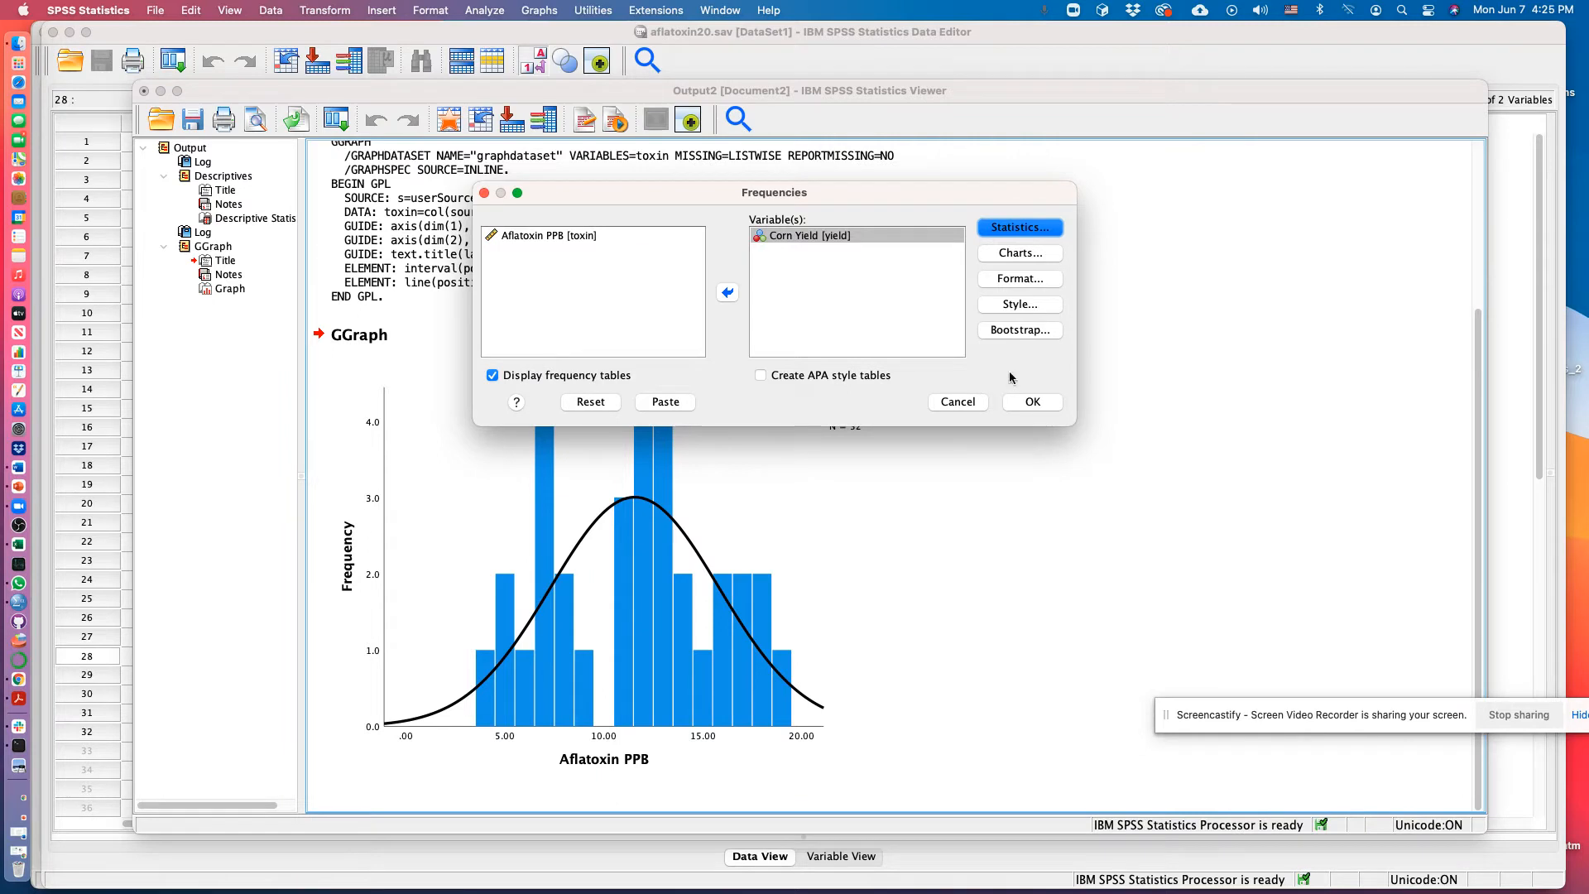
{"action": "left_click", "coordinate": [1032, 401]}
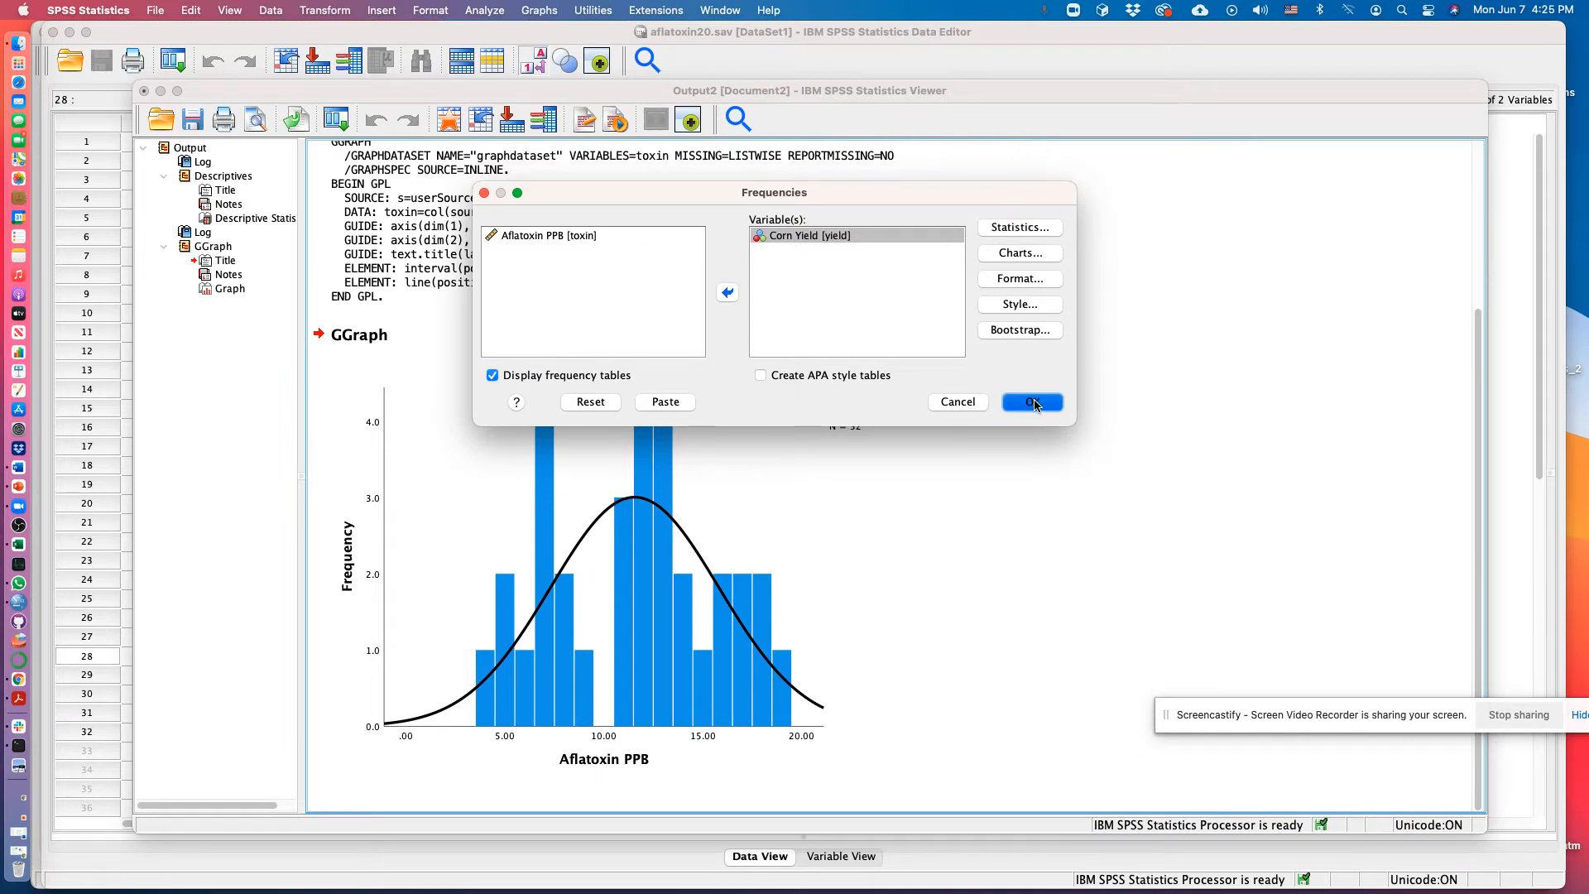
- Examine the frequencies and percentages in the Corn Yield table of the output viewer
{"action": "scroll", "coordinate": [1076, 412], "scroll_direction": "down", "scroll_amount": 1}
{"action": "left_click", "coordinate": [391, 738]}
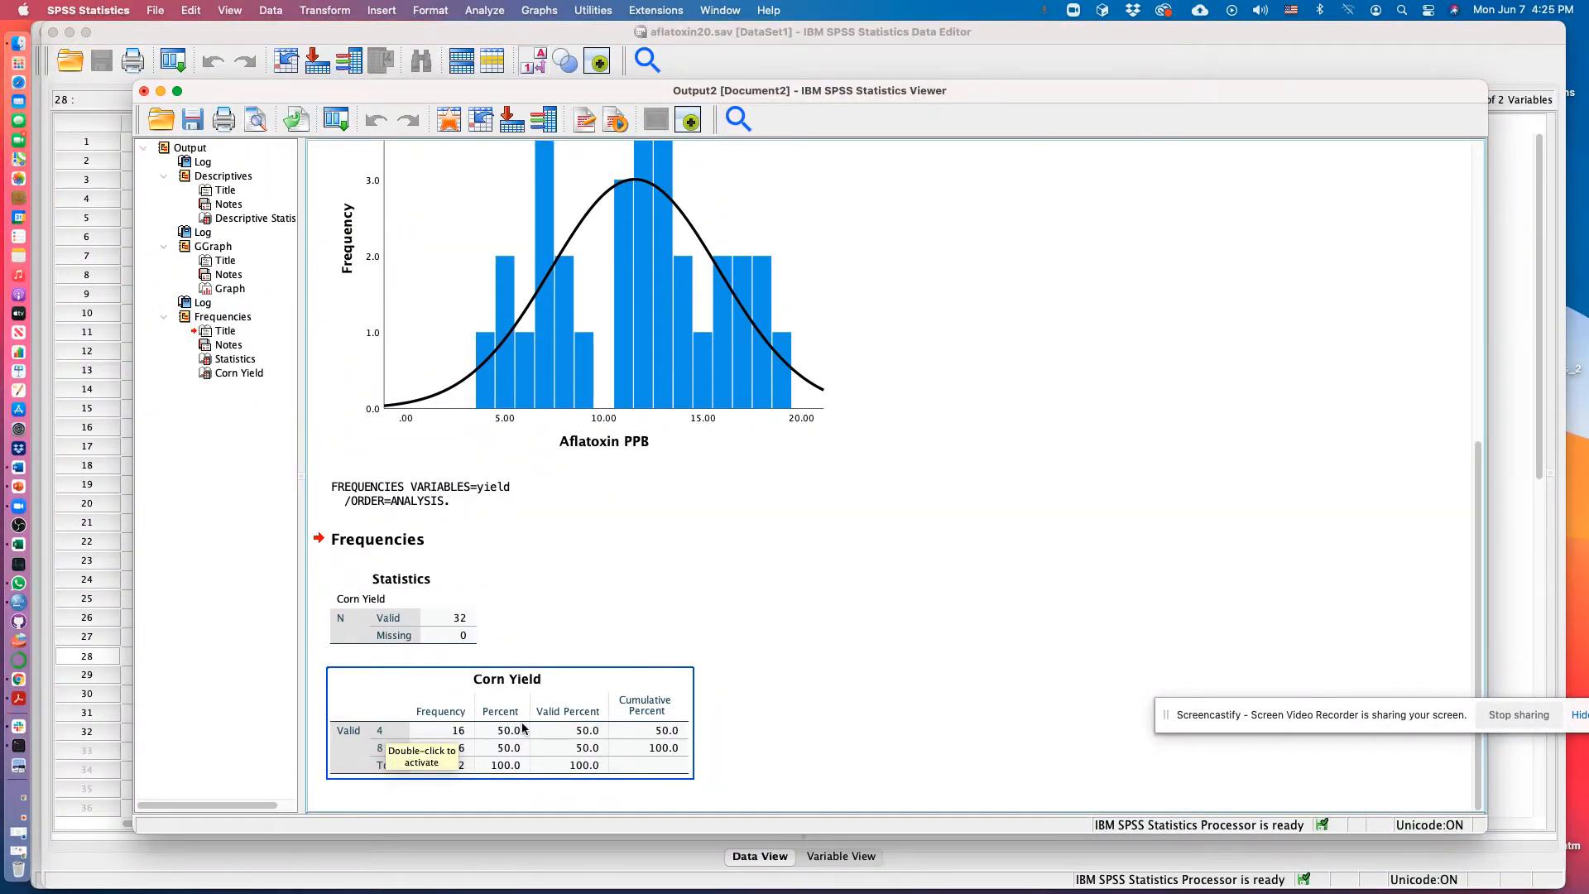
{"action": "left_click", "coordinate": [851, 673]}
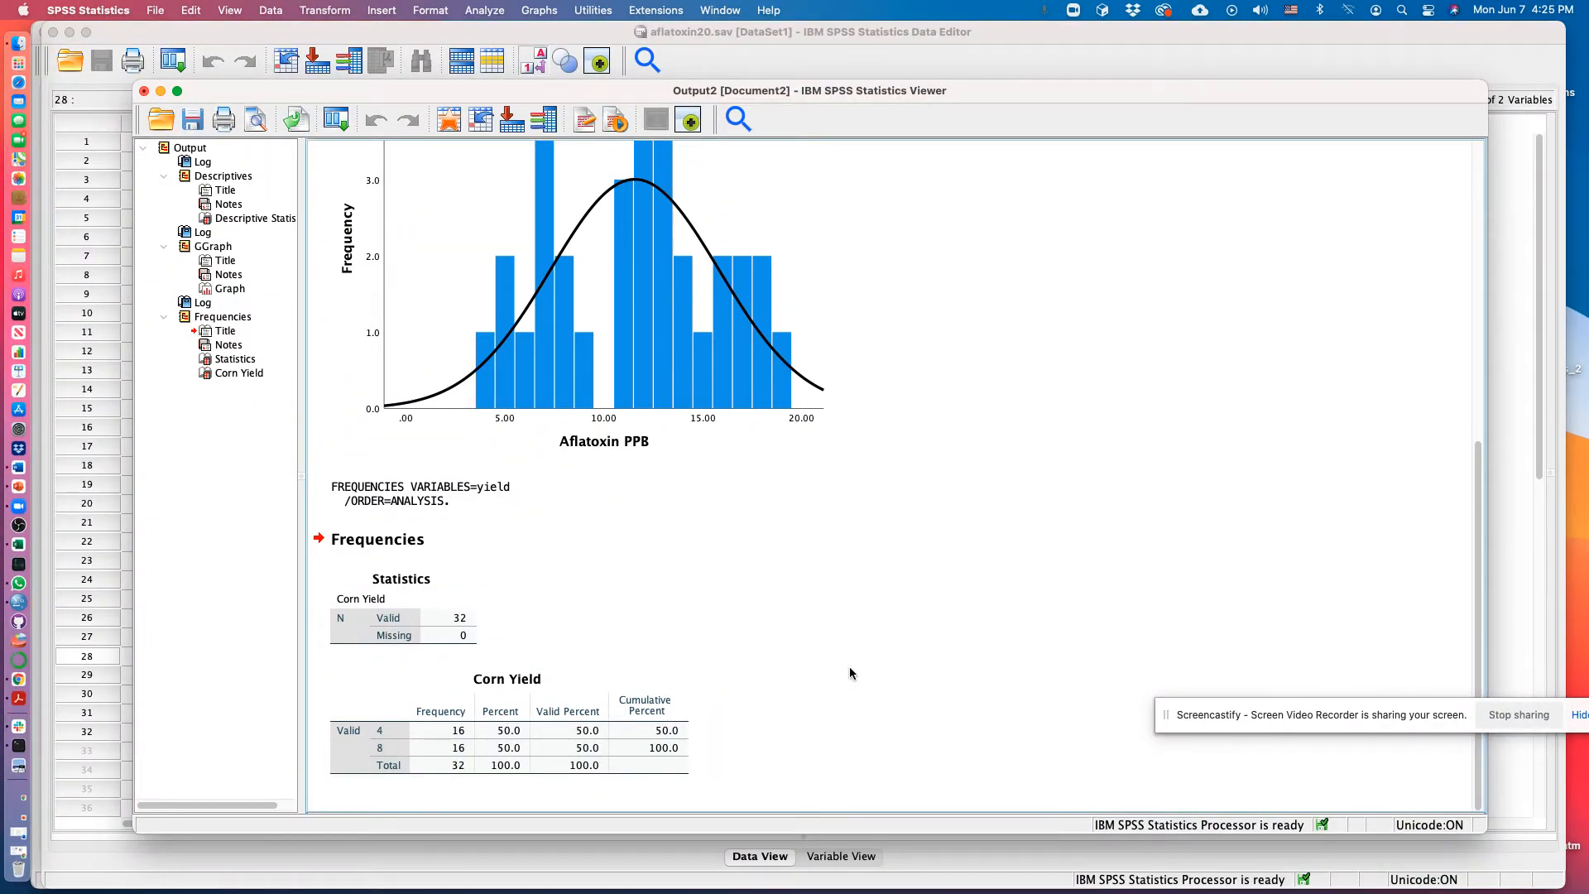
{"action": "left_click", "coordinate": [458, 770]}
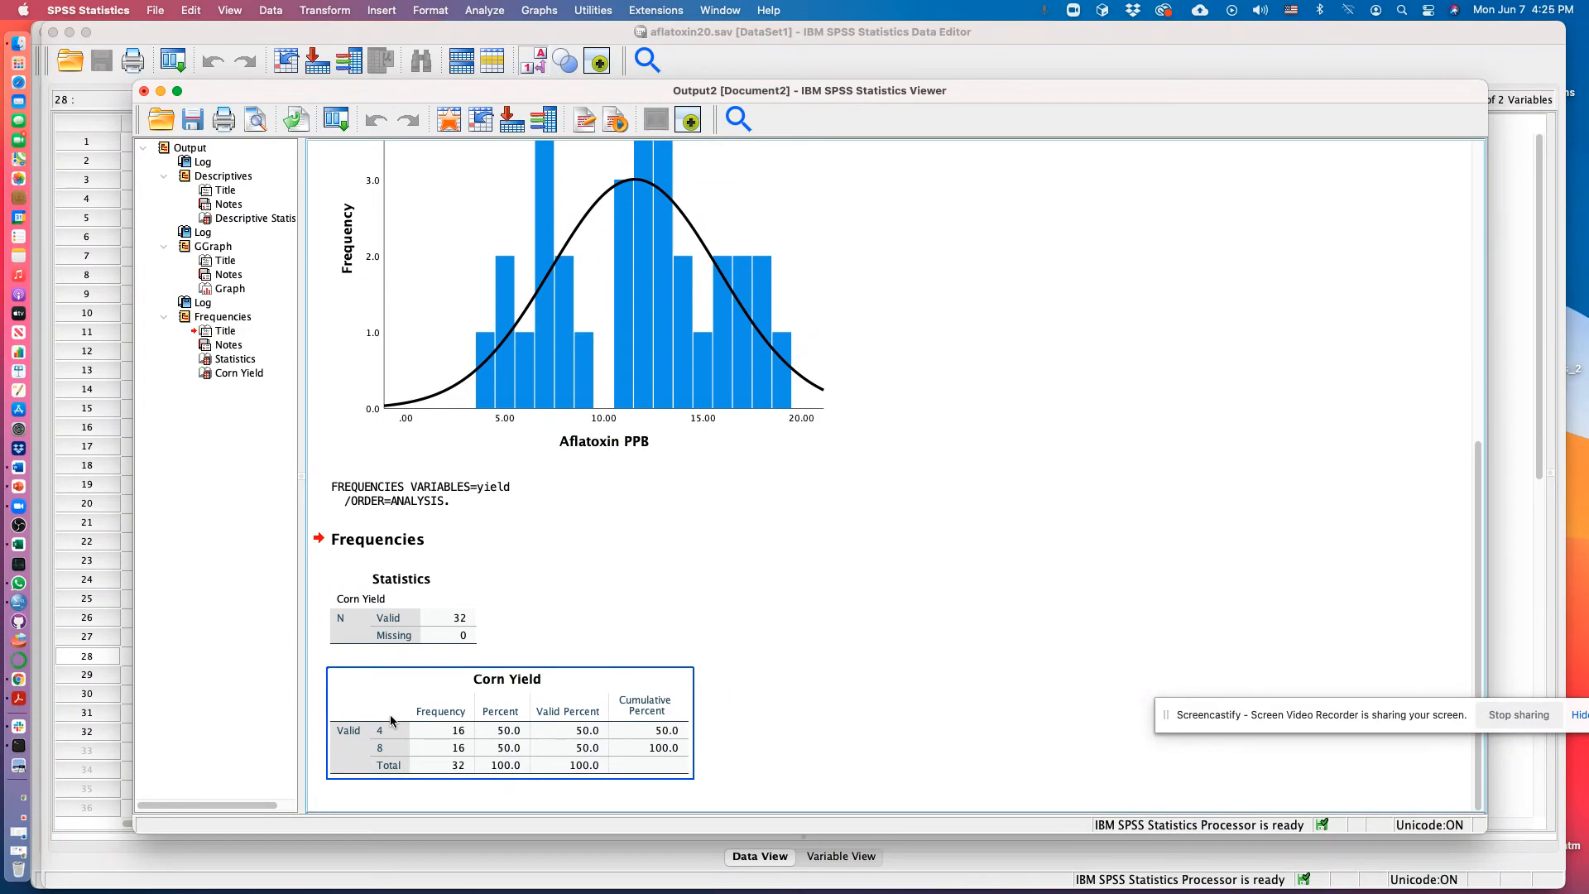
{"action": "left_click", "coordinate": [781, 601]}
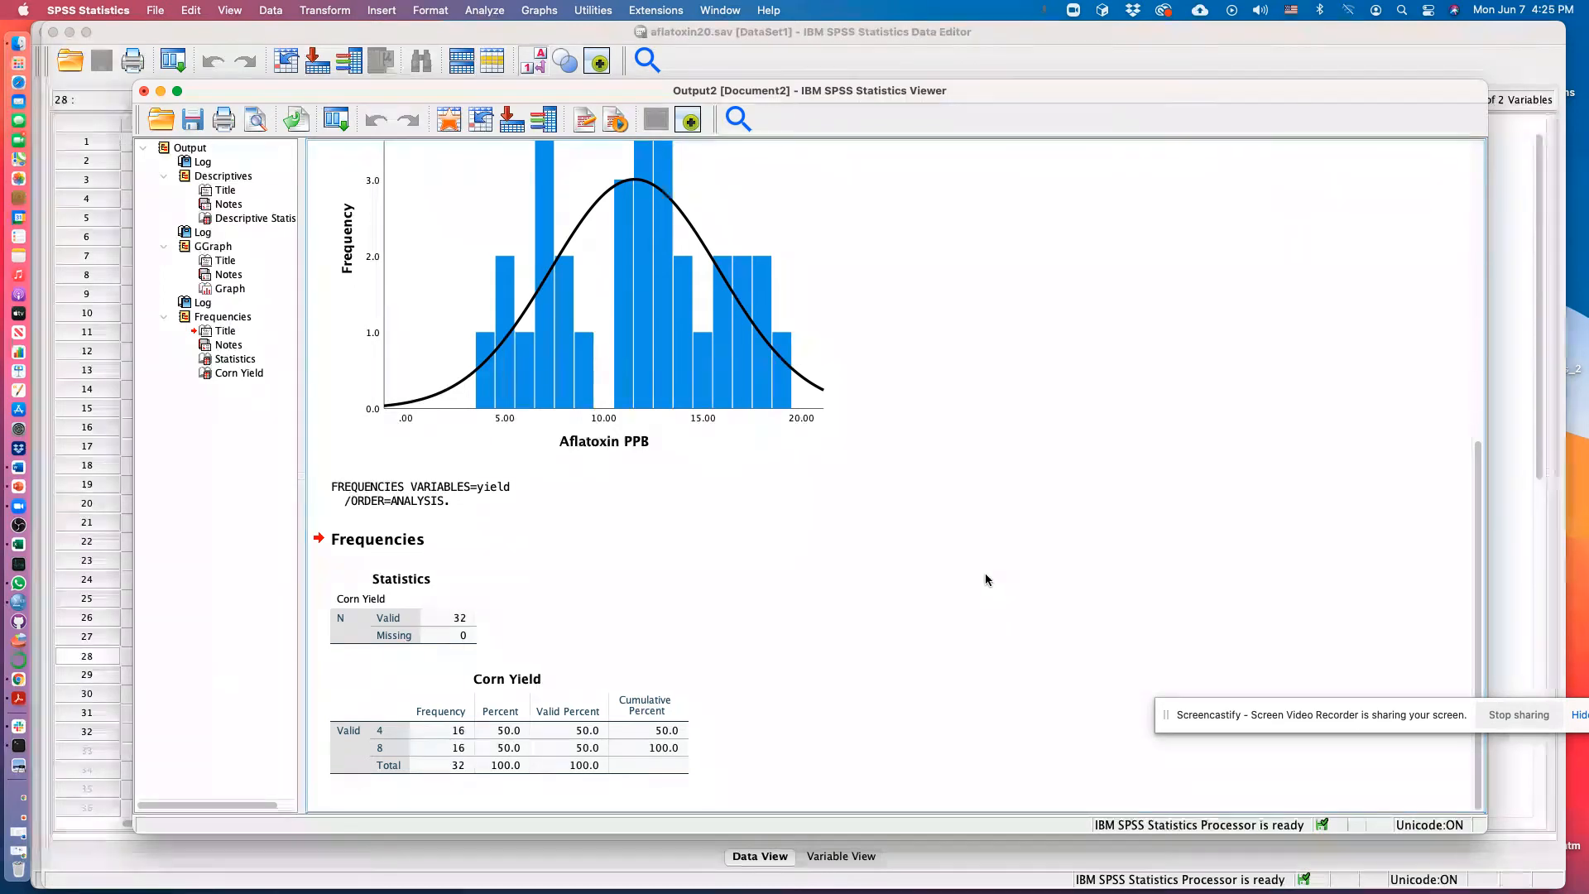
{"action": "left_click", "coordinate": [561, 743]}
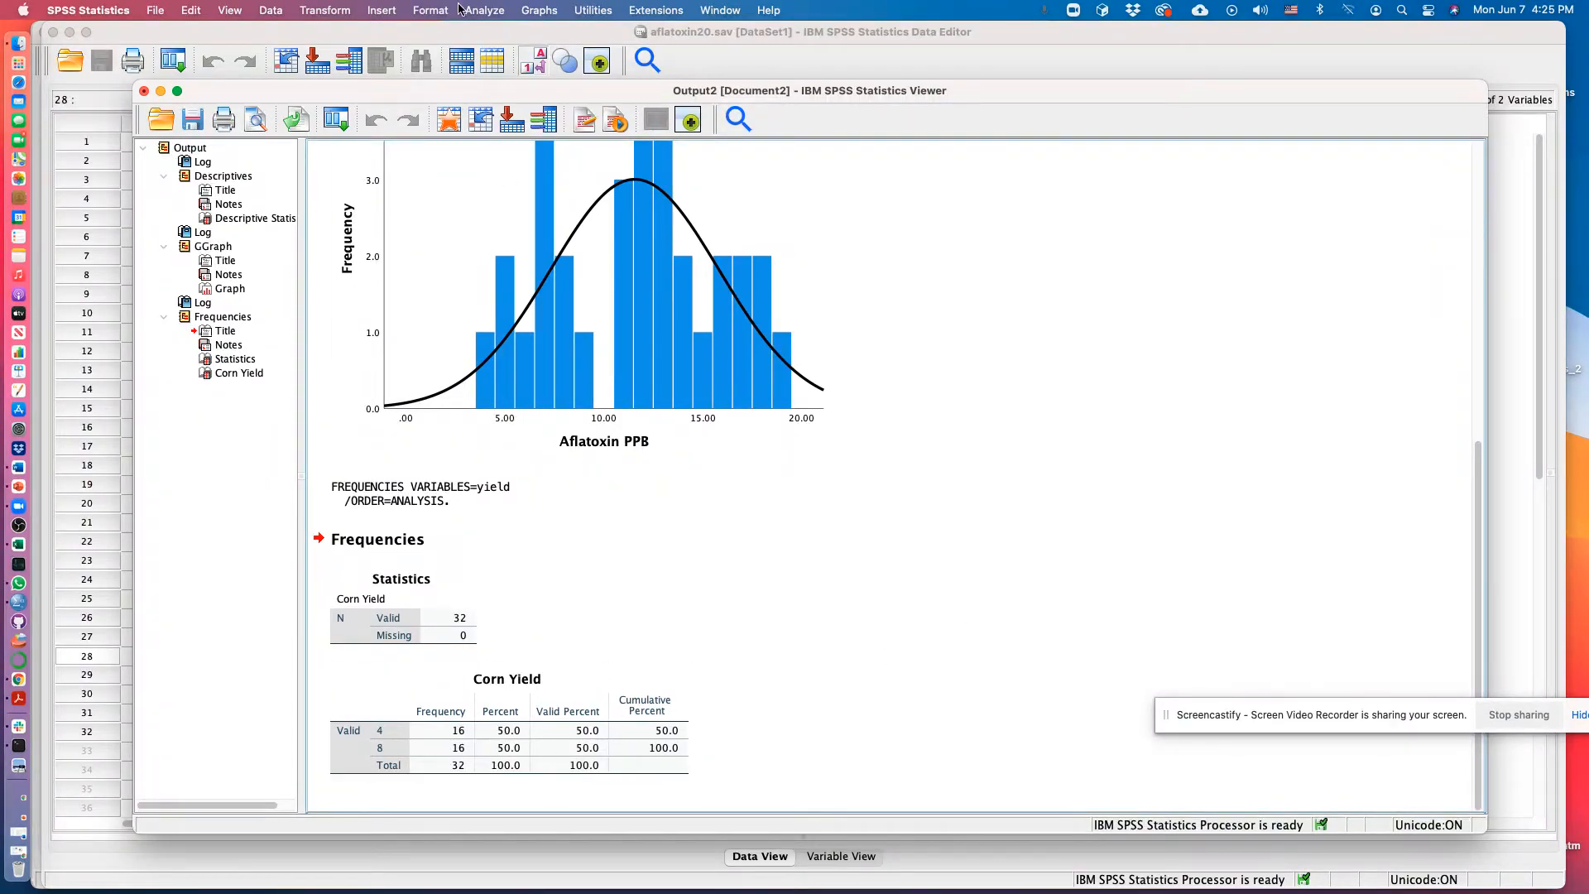
- Reopen Chart Builder and reset it to clear the Aflatoxin PPB histogram setup
{"action": "left_click", "coordinate": [484, 10]}
{"action": "mouse_move", "coordinate": [500, 37]}
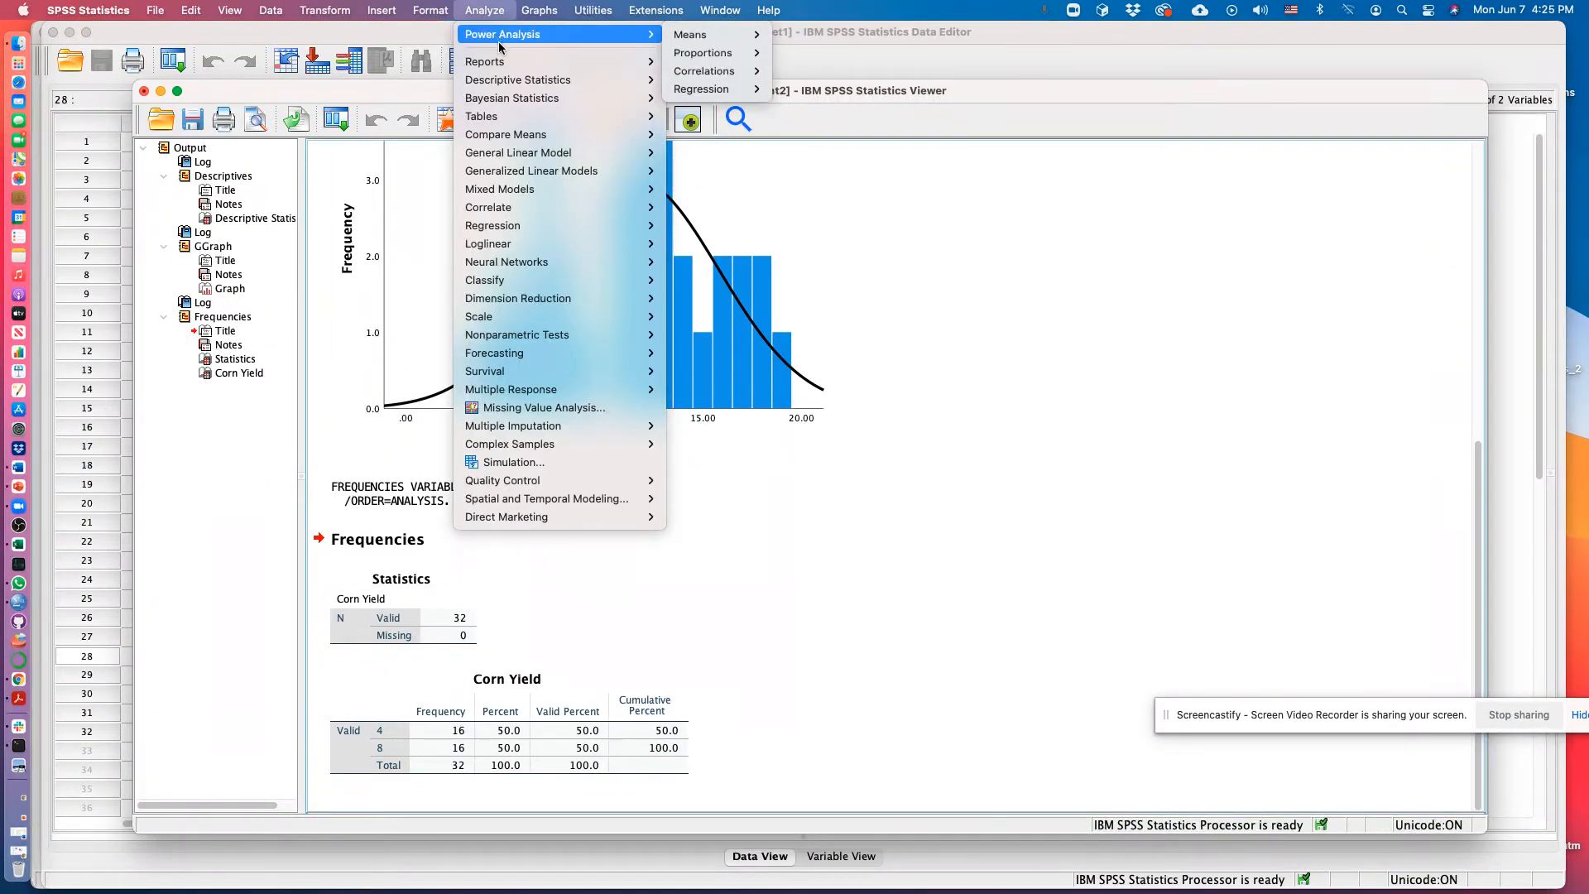
{"action": "mouse_move", "coordinate": [584, 12]}
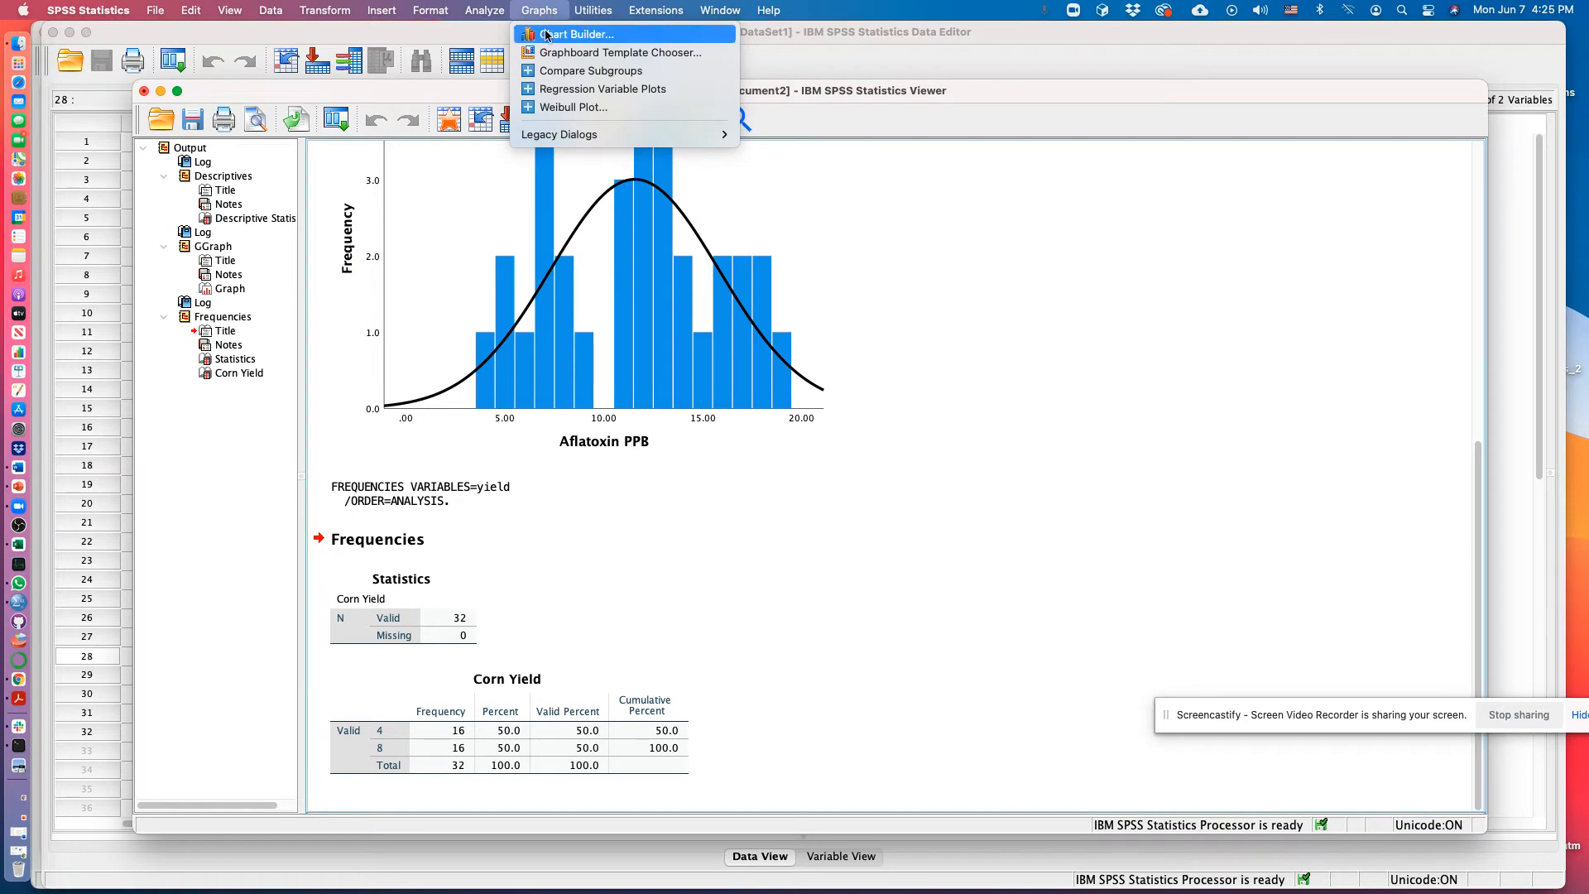
{"action": "left_click", "coordinate": [545, 34]}
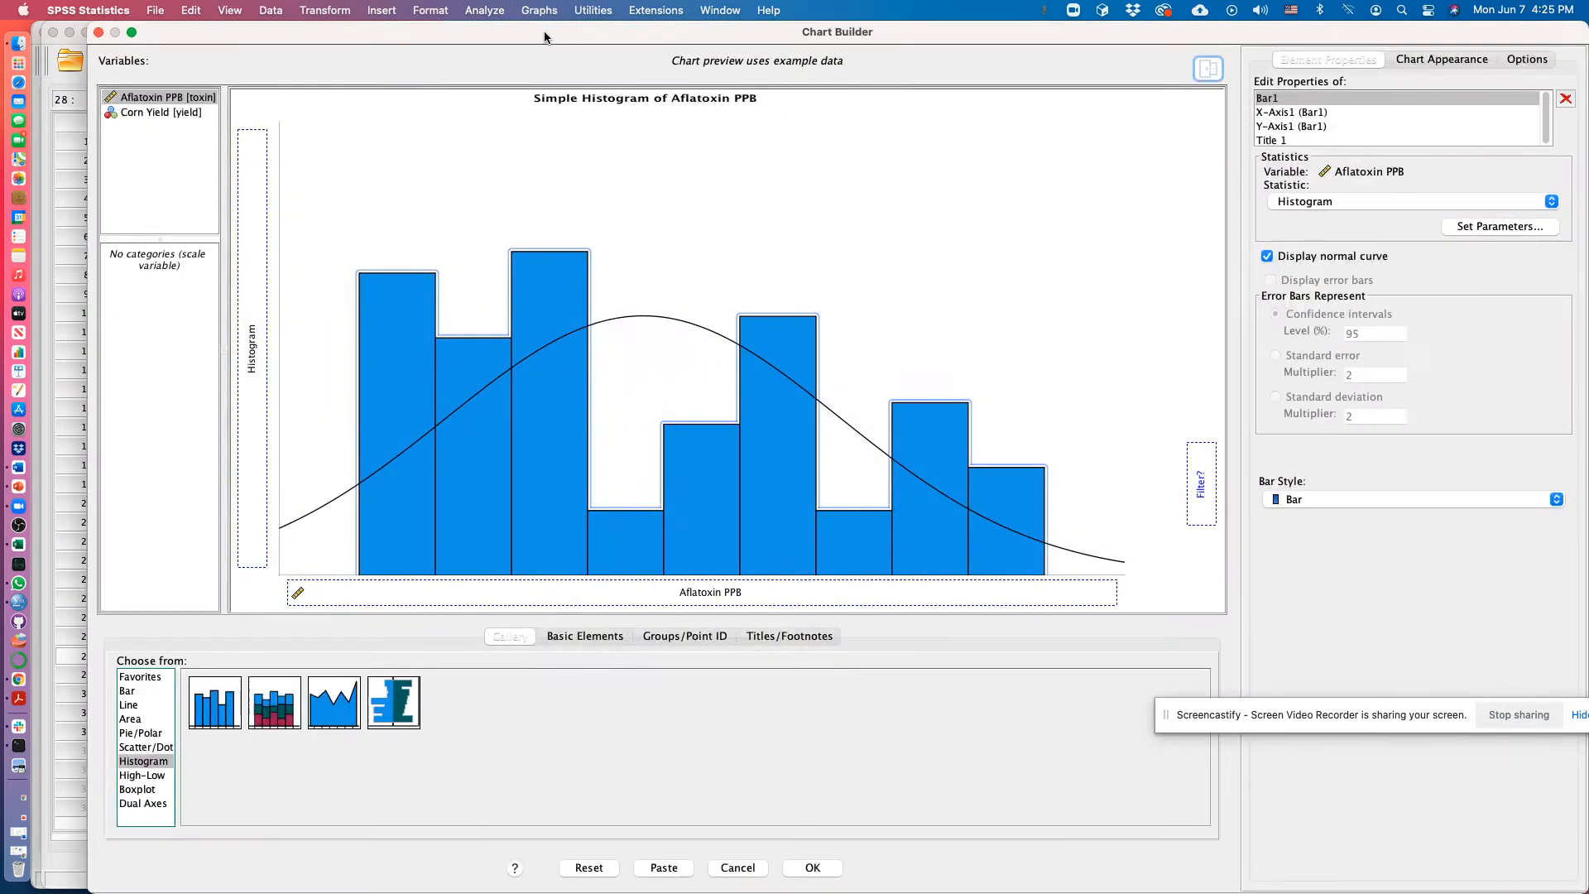
{"action": "left_click", "coordinate": [599, 868]}
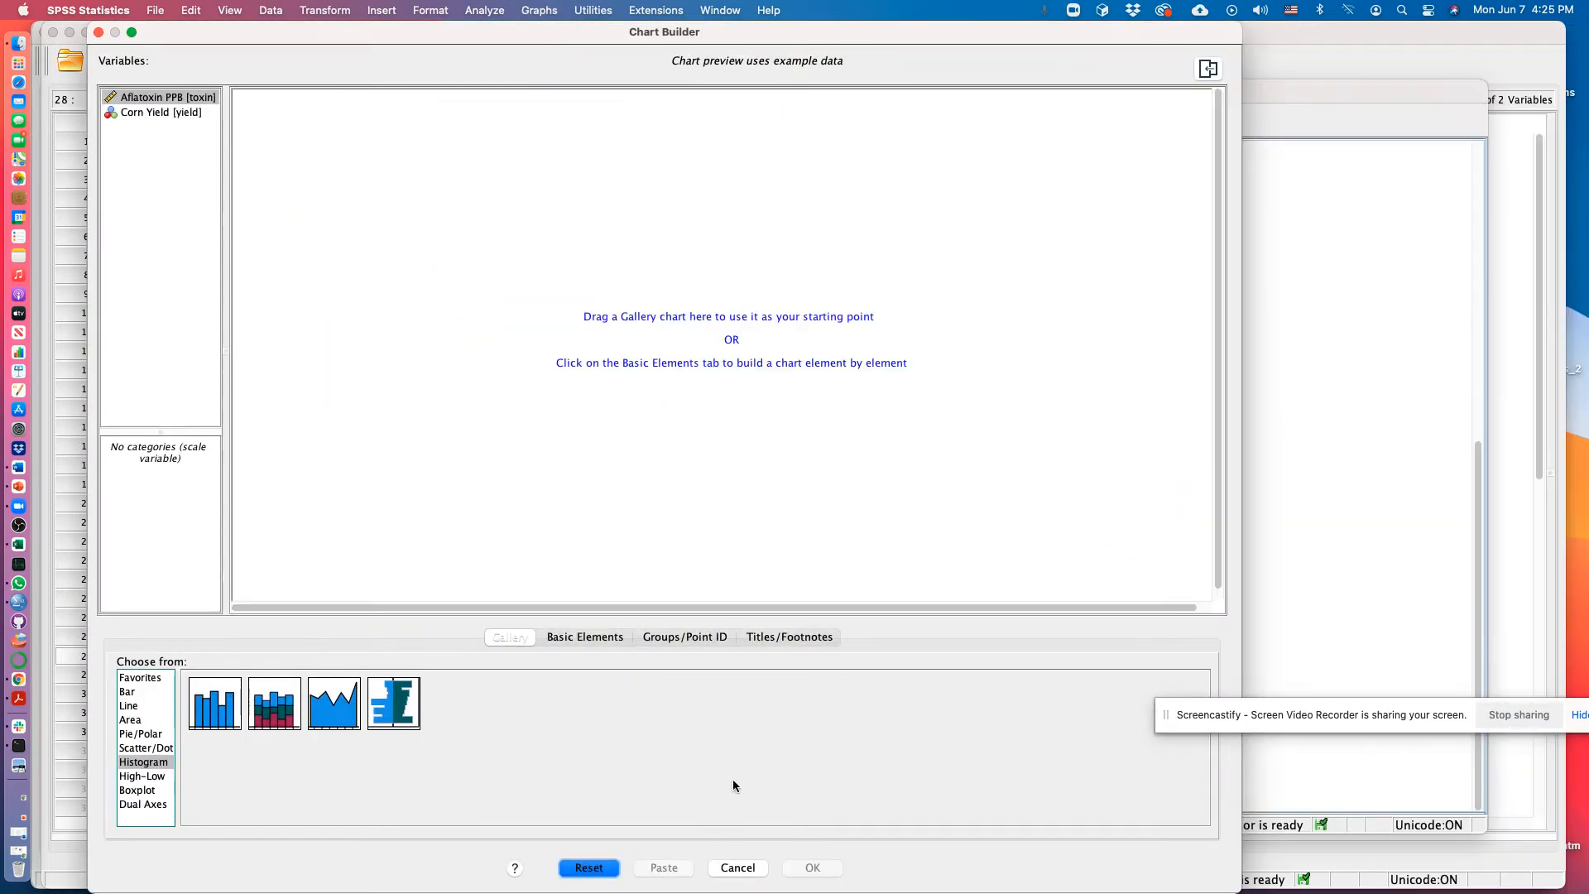
- Build a pie chart of counts sliced by Corn Yield [yield] and generate it in the output viewer
{"action": "left_click", "coordinate": [136, 720]}
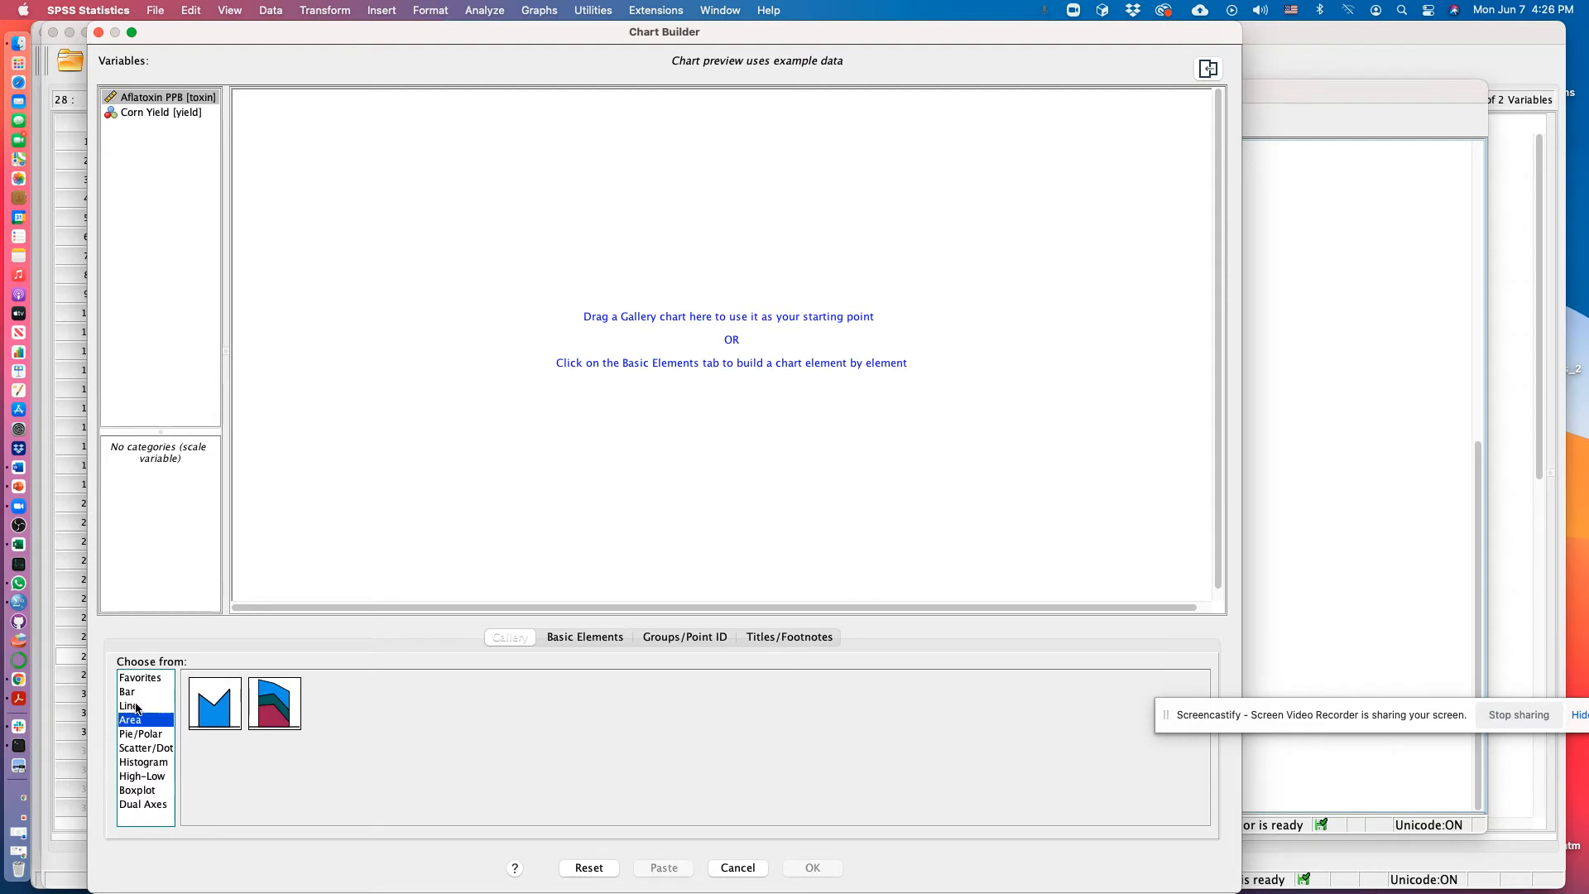
{"action": "left_click", "coordinate": [153, 736]}
{"action": "left_click_drag", "start_coordinate": [199, 713], "coordinate": [610, 366]}
{"action": "left_click_drag", "start_coordinate": [136, 113], "coordinate": [646, 588]}
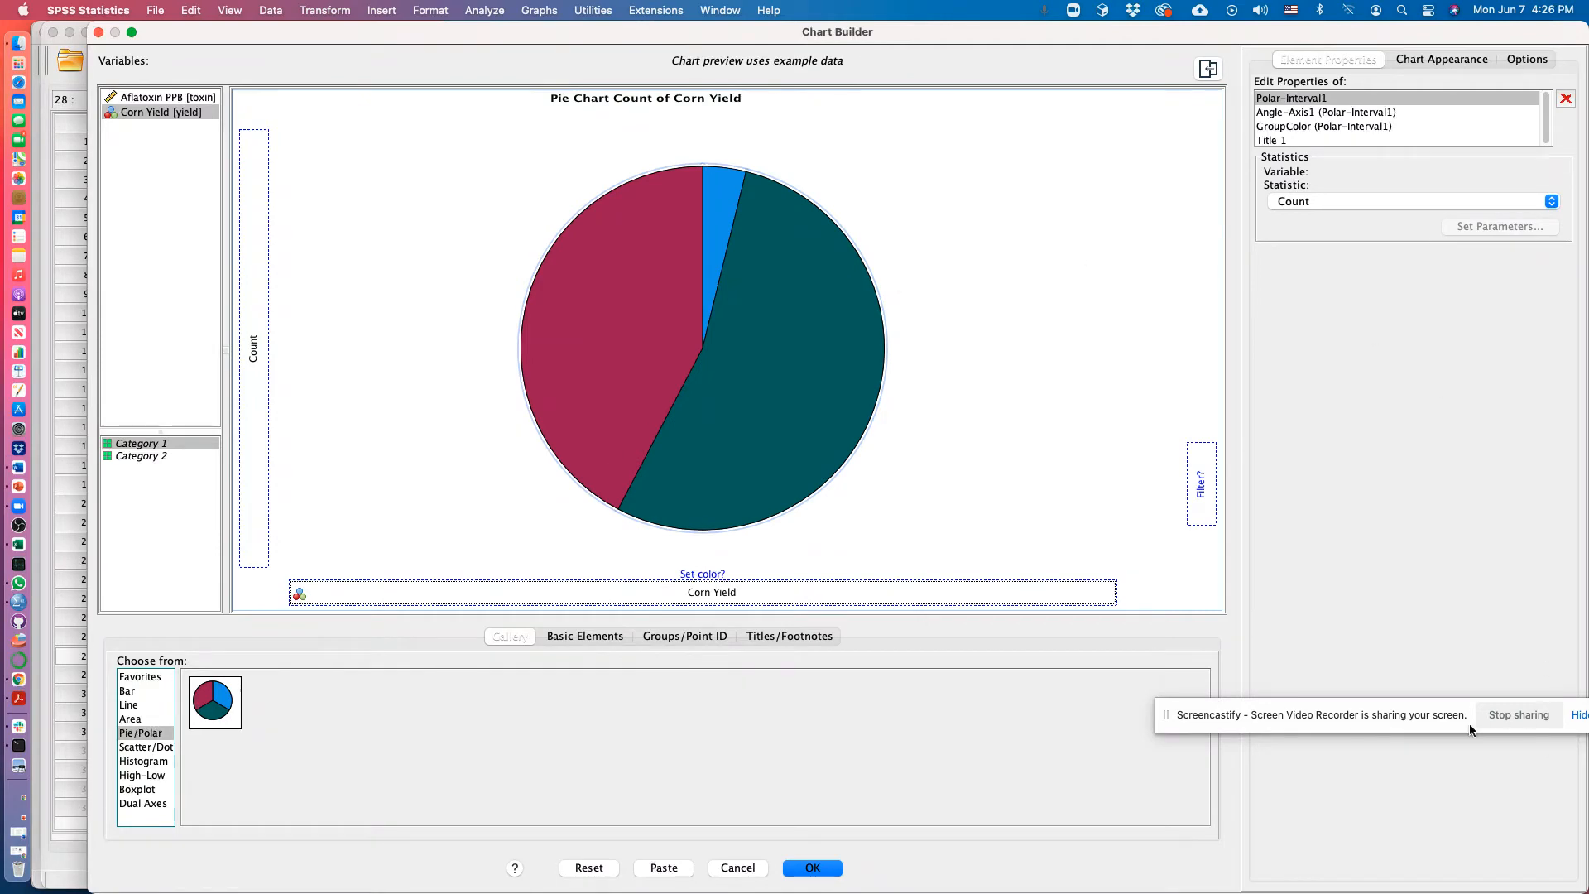
{"action": "left_click", "coordinate": [813, 868]}
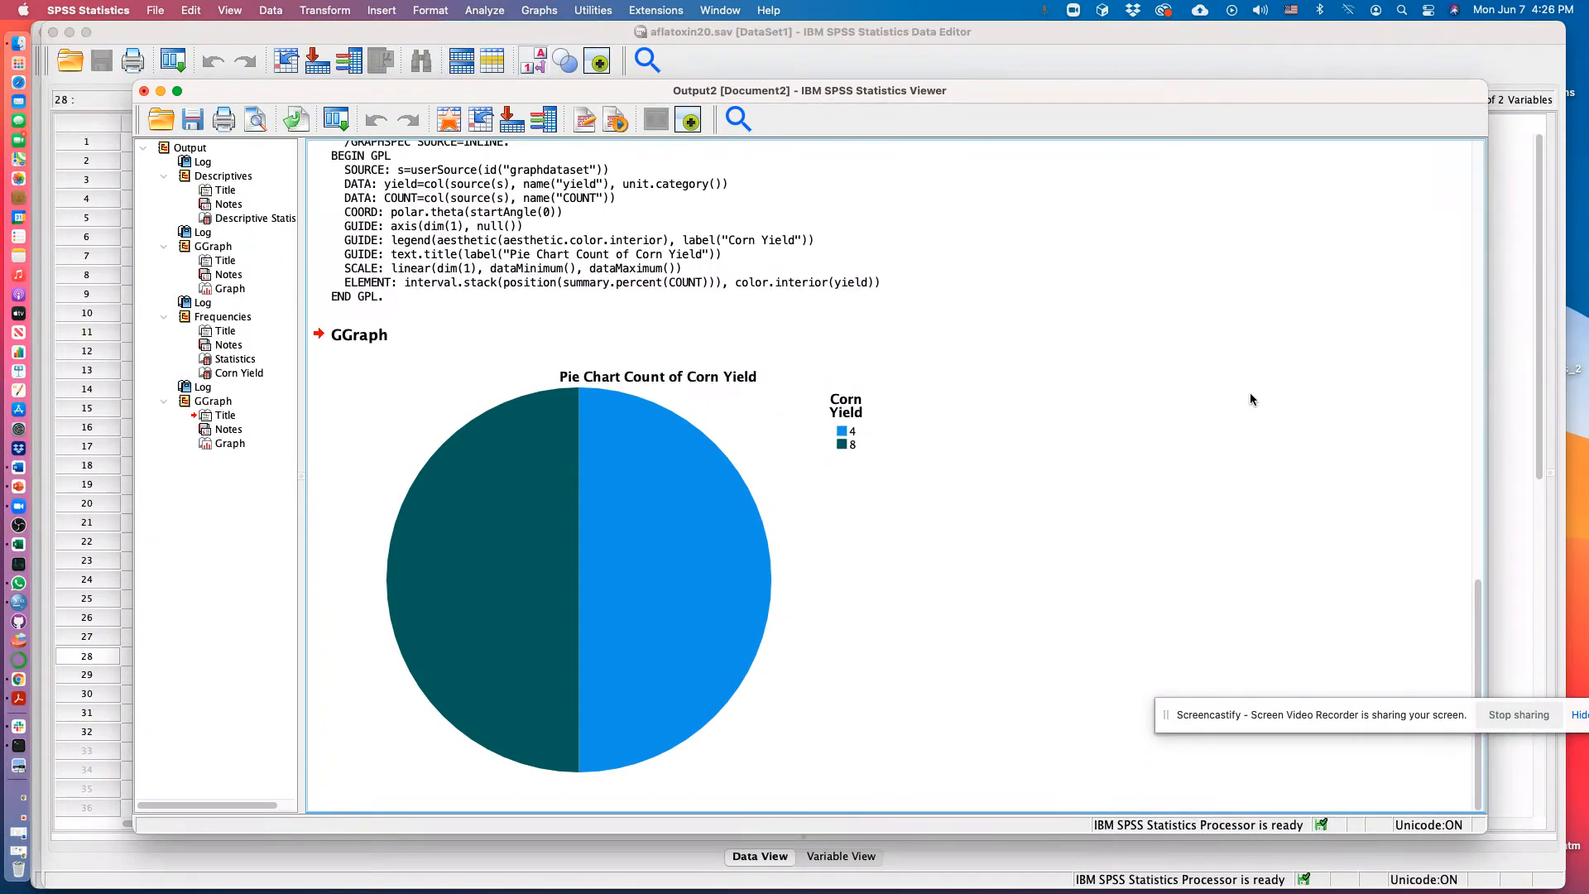
{"action": "scroll", "coordinate": [1246, 395], "scroll_direction": "up", "scroll_amount": 5}
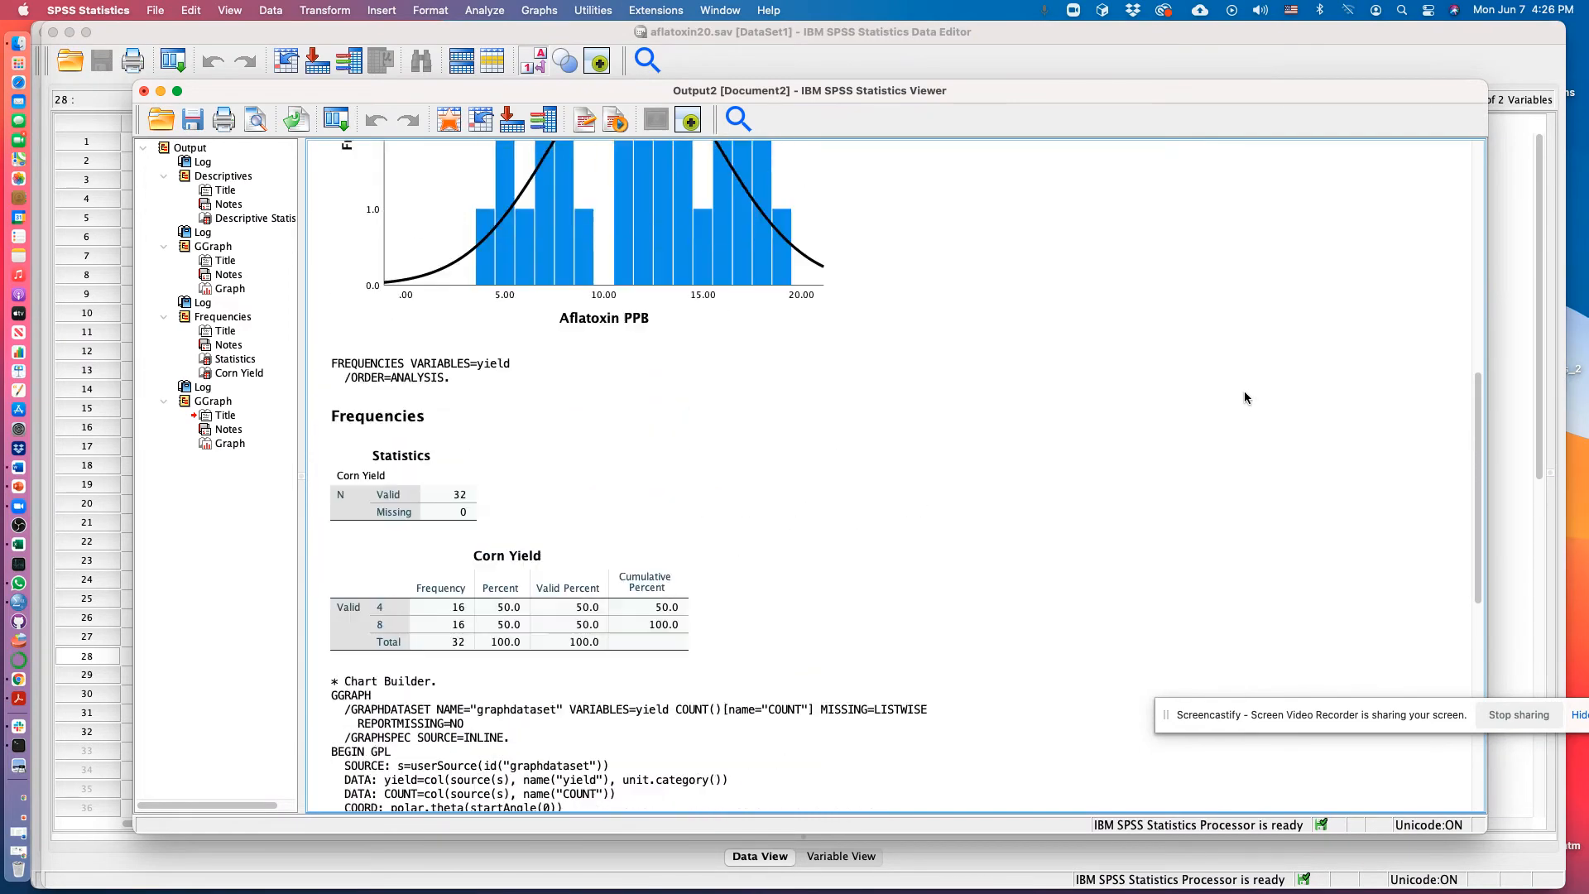
- Reopen Chart Builder and reset it to clear the Corn Yield pie chart setup
{"action": "scroll", "coordinate": [1245, 395], "scroll_direction": "down", "scroll_amount": 5}
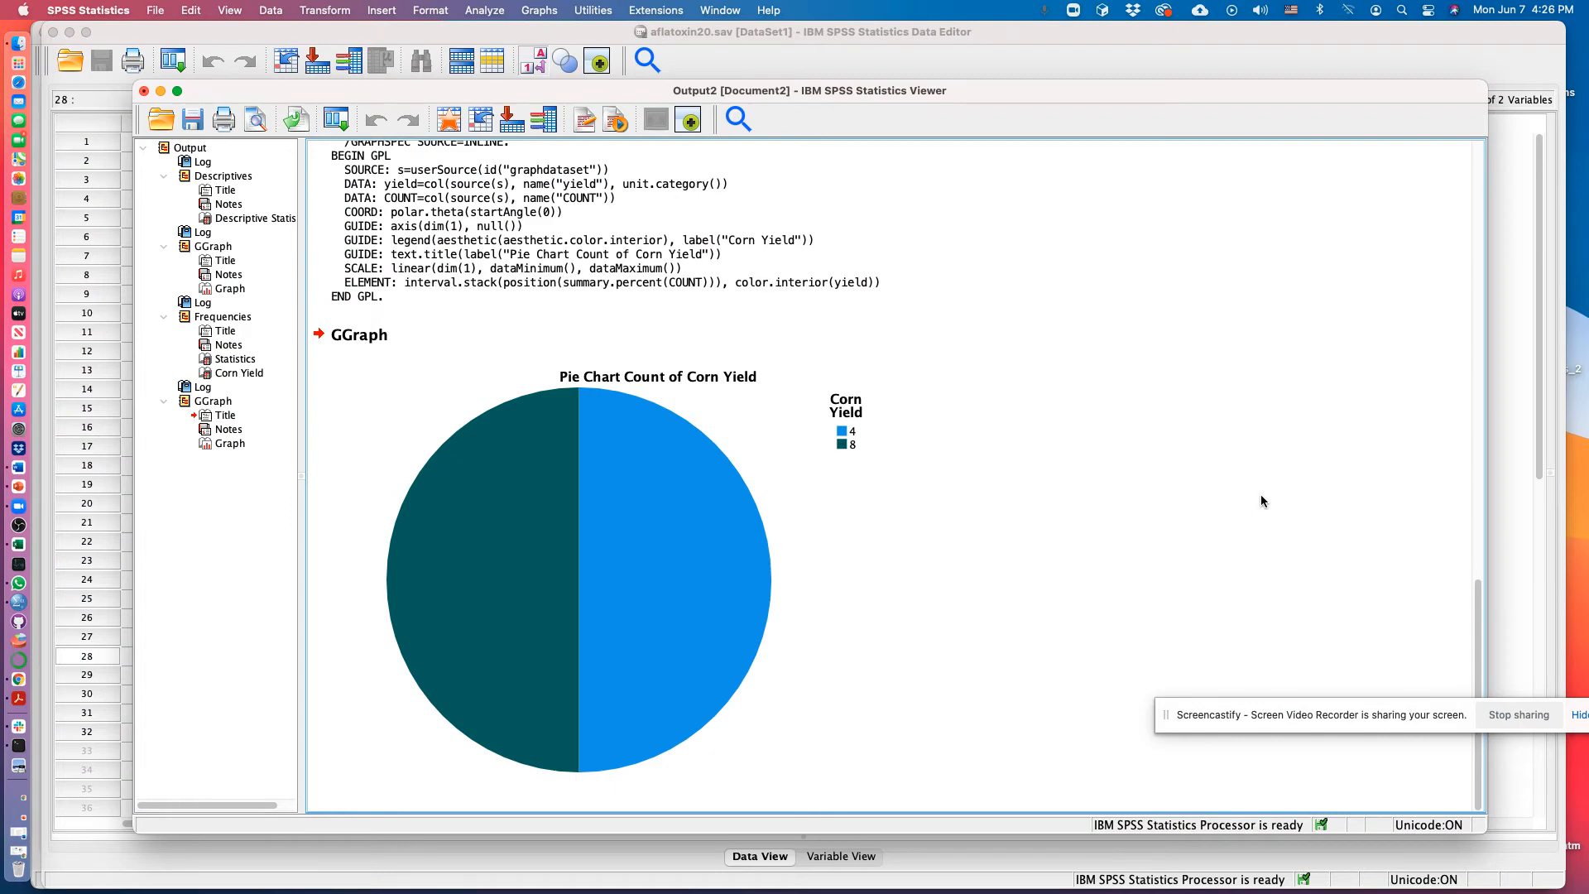
{"action": "scroll", "coordinate": [1060, 490], "scroll_direction": "up", "scroll_amount": 6}
{"action": "scroll", "coordinate": [1125, 476], "scroll_direction": "down", "scroll_amount": 5}
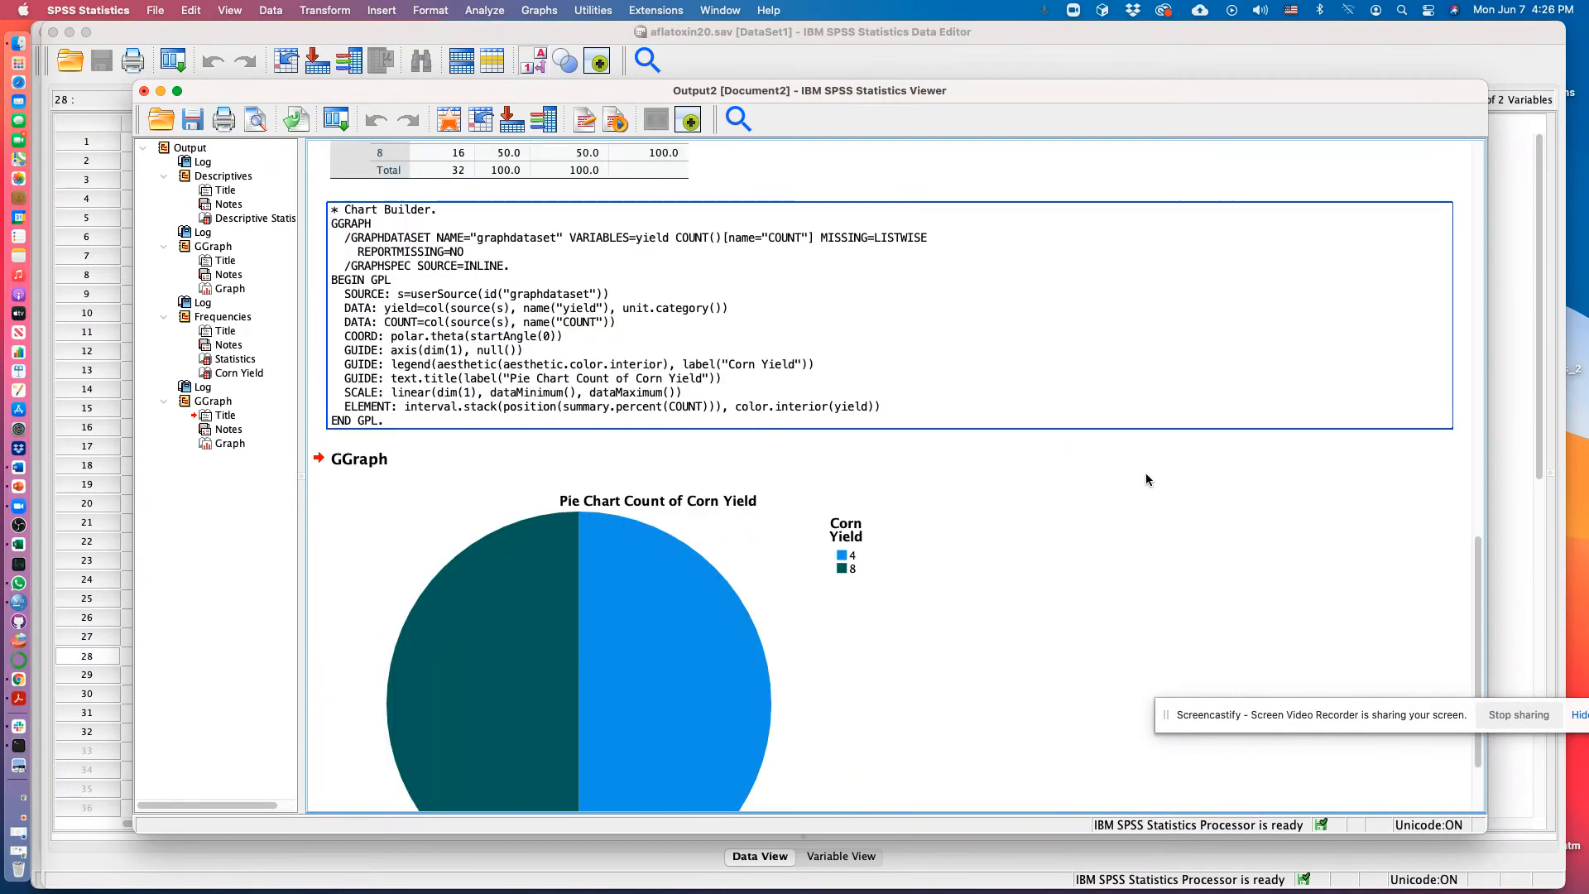
{"action": "scroll", "coordinate": [1145, 479], "scroll_direction": "down", "scroll_amount": 3}
{"action": "left_click", "coordinate": [487, 10]}
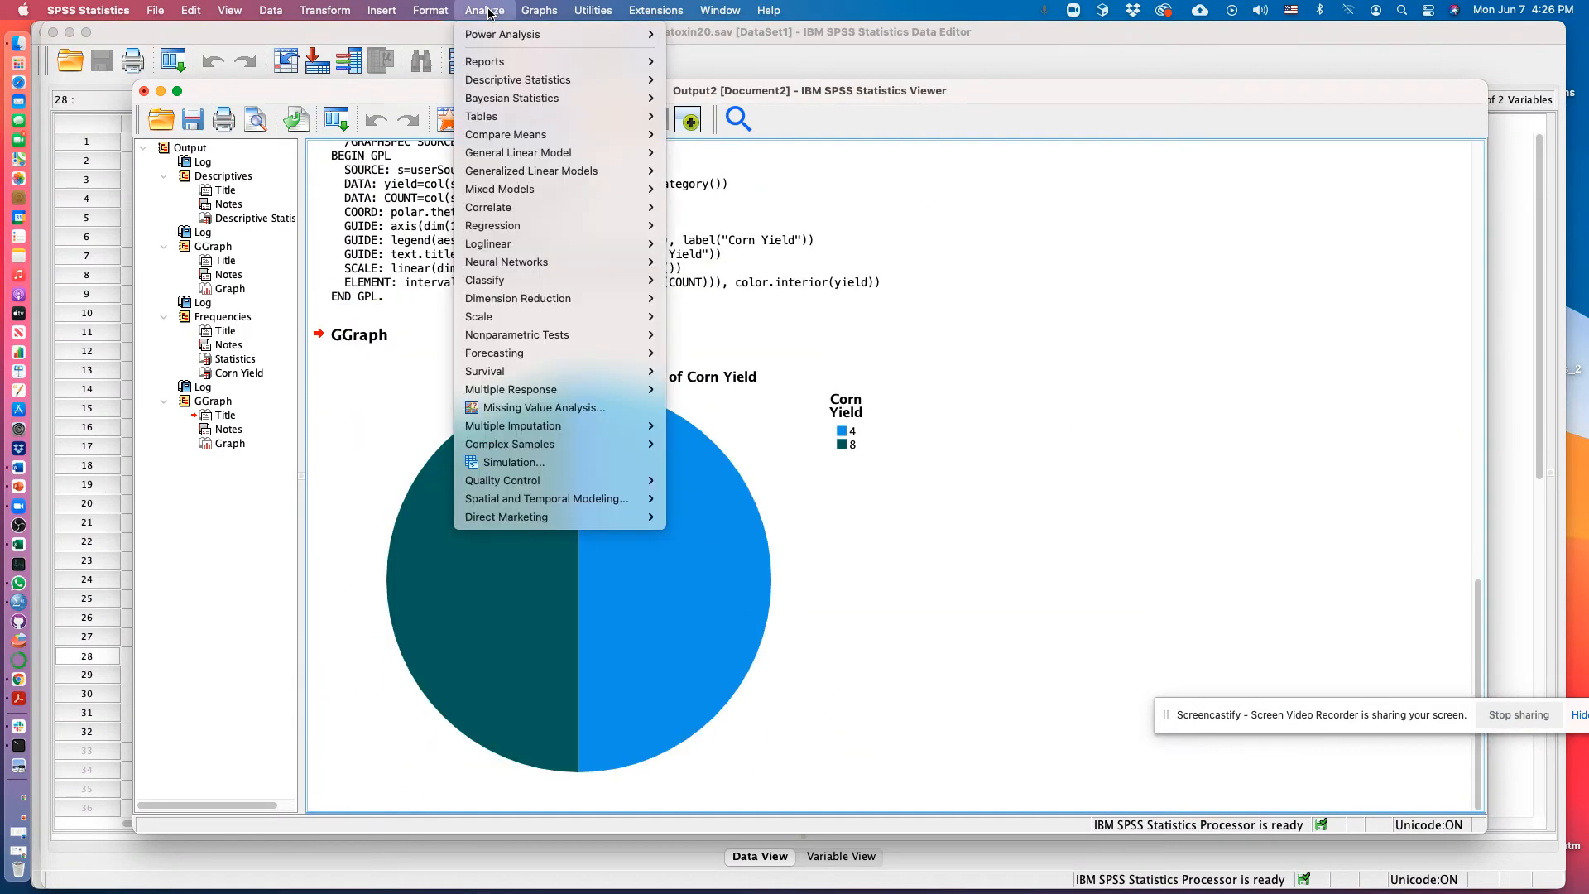
{"action": "mouse_move", "coordinate": [563, 80]}
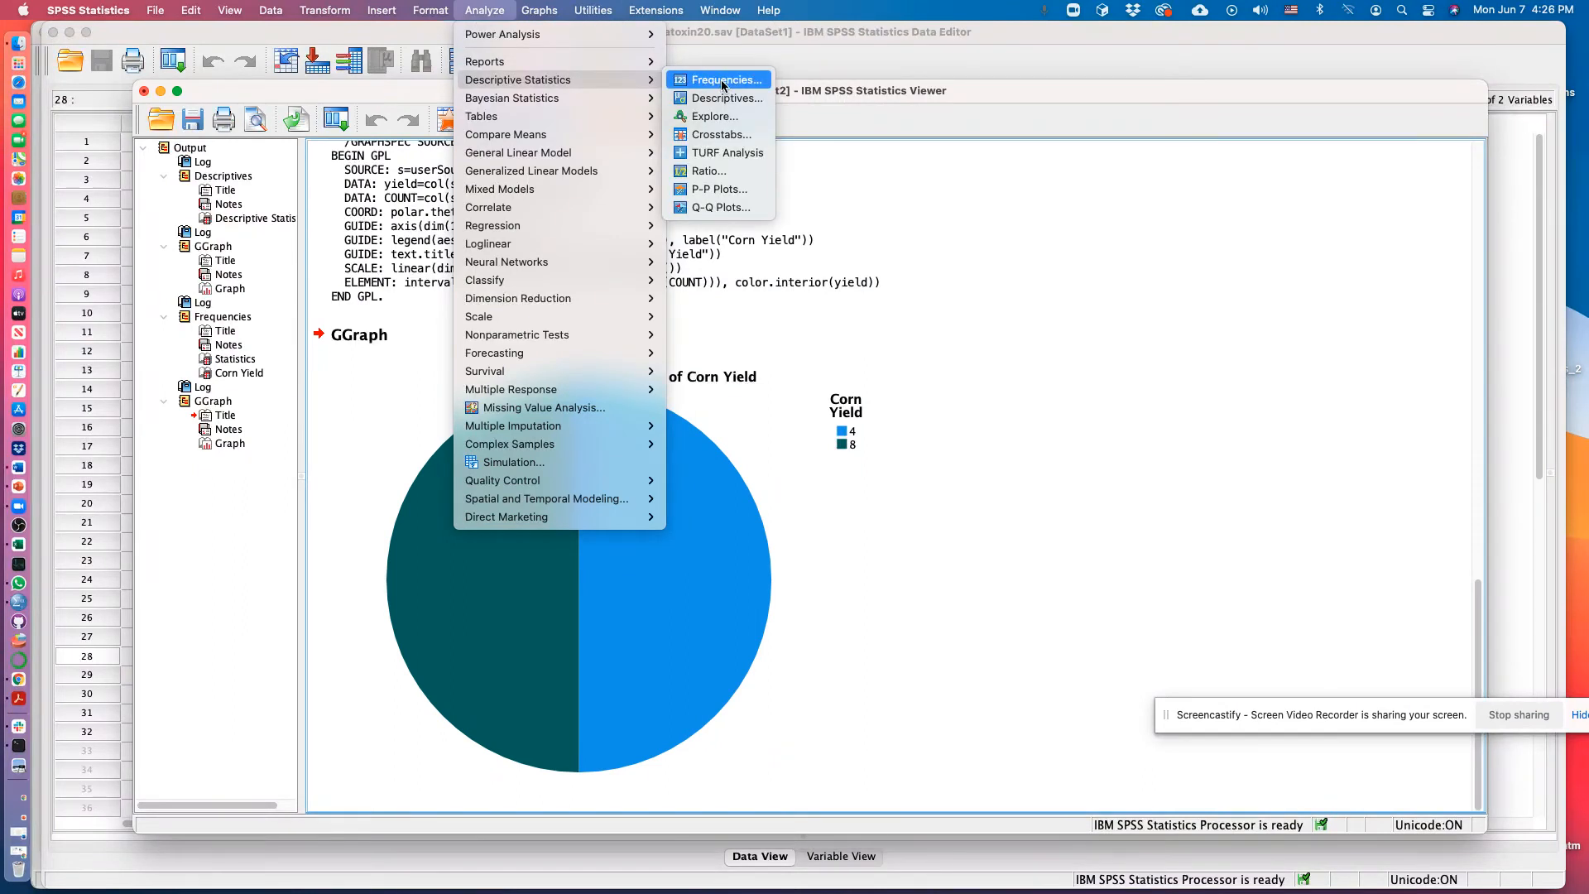
{"action": "left_click", "coordinate": [552, 37]}
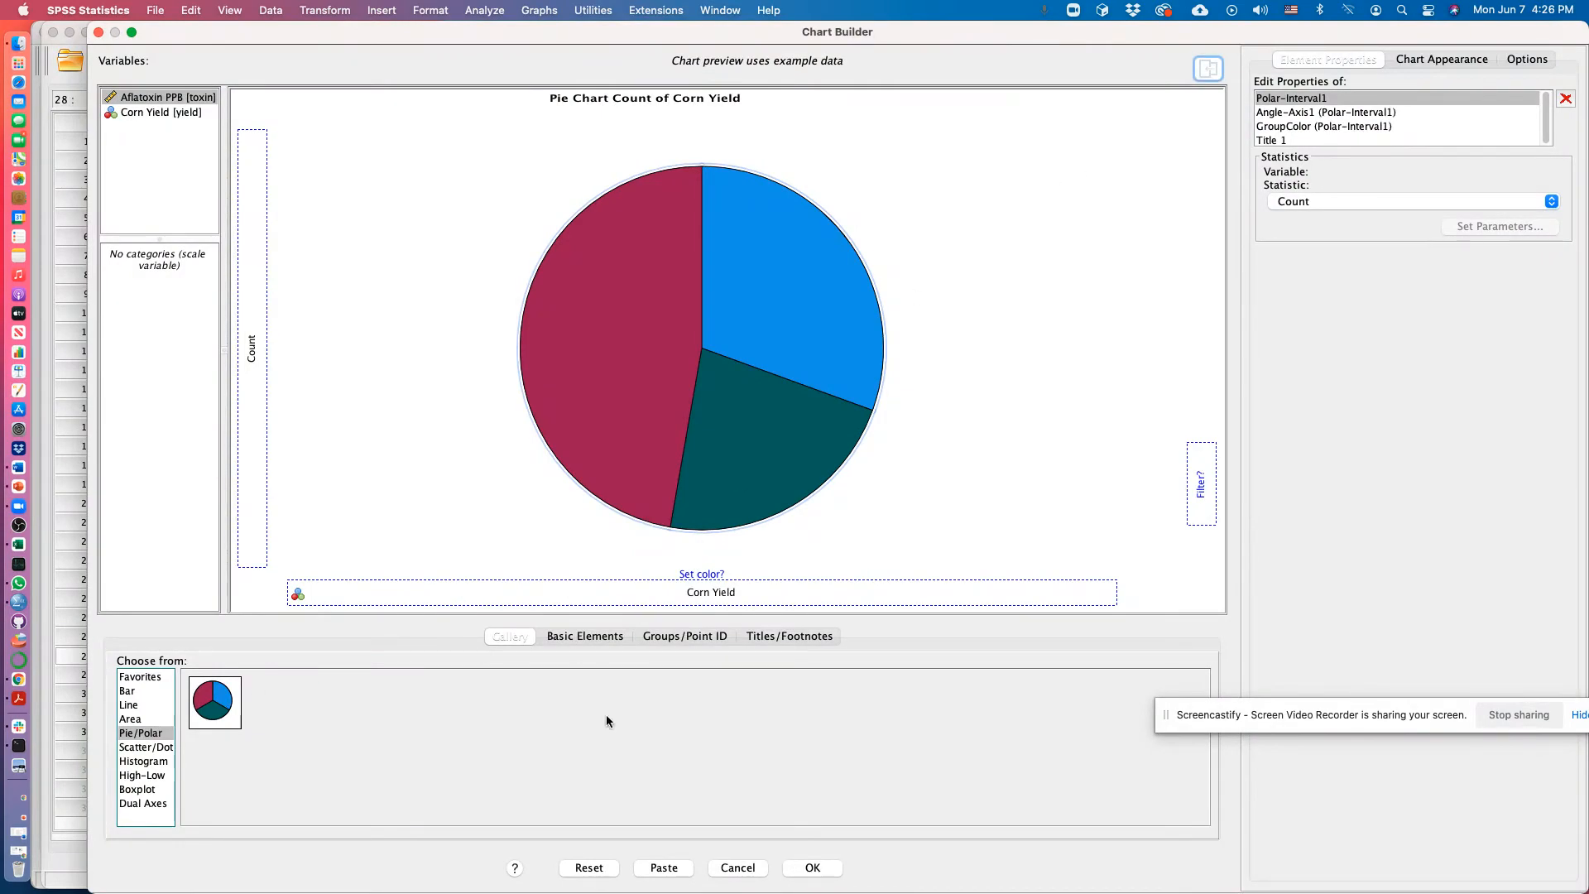
{"action": "left_click", "coordinate": [592, 868]}
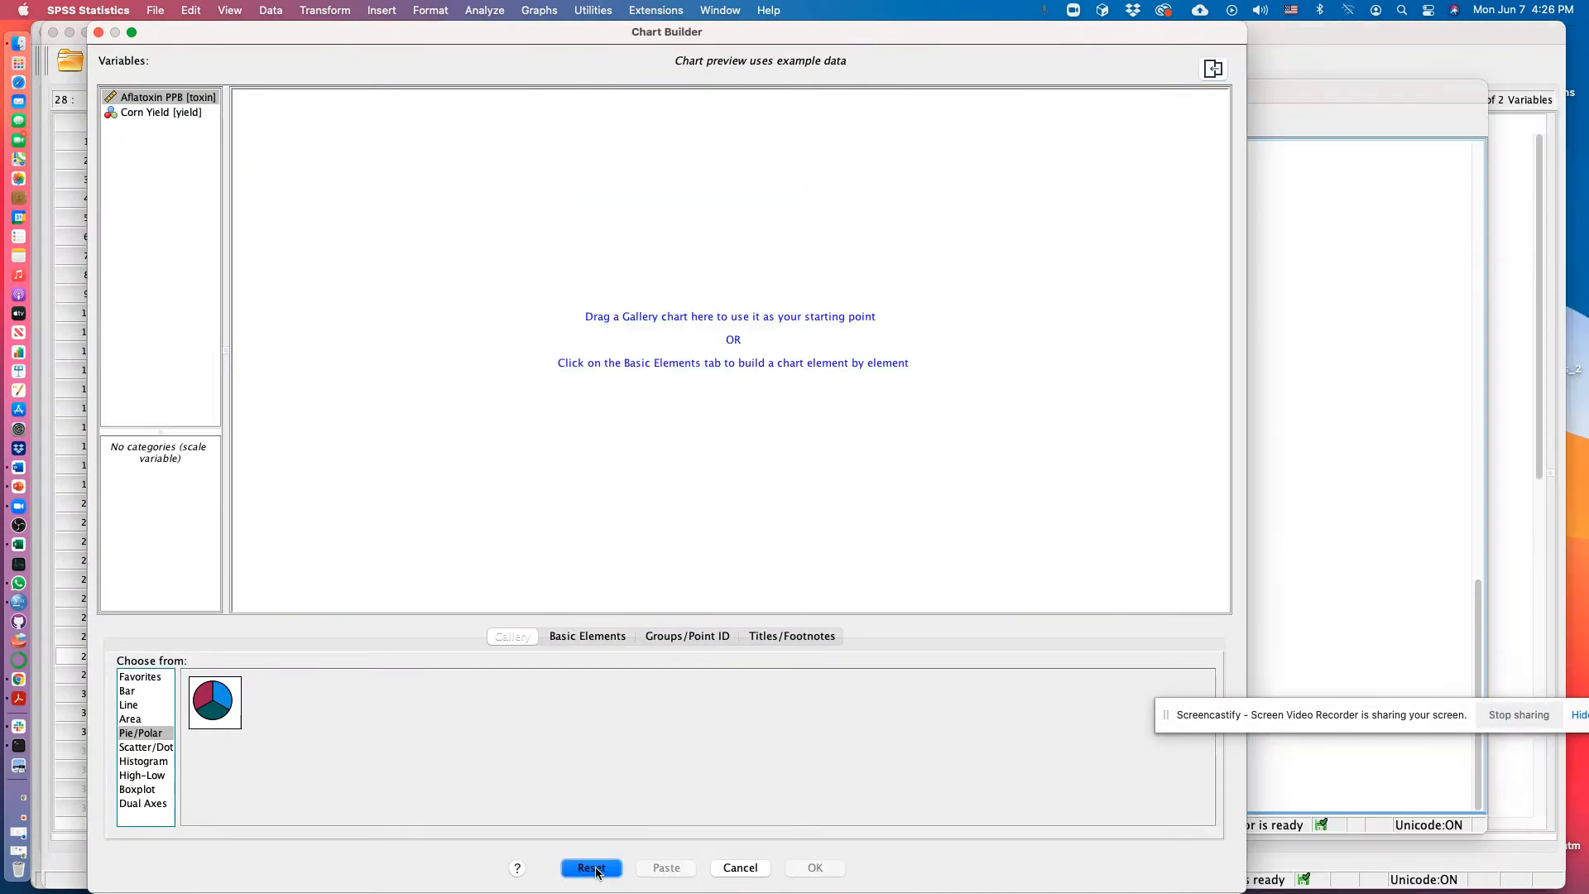
- Build a simple bar chart of counts with Corn Yield [yield] on the X-axis and generate it in the output viewer
{"action": "left_click", "coordinate": [137, 693]}
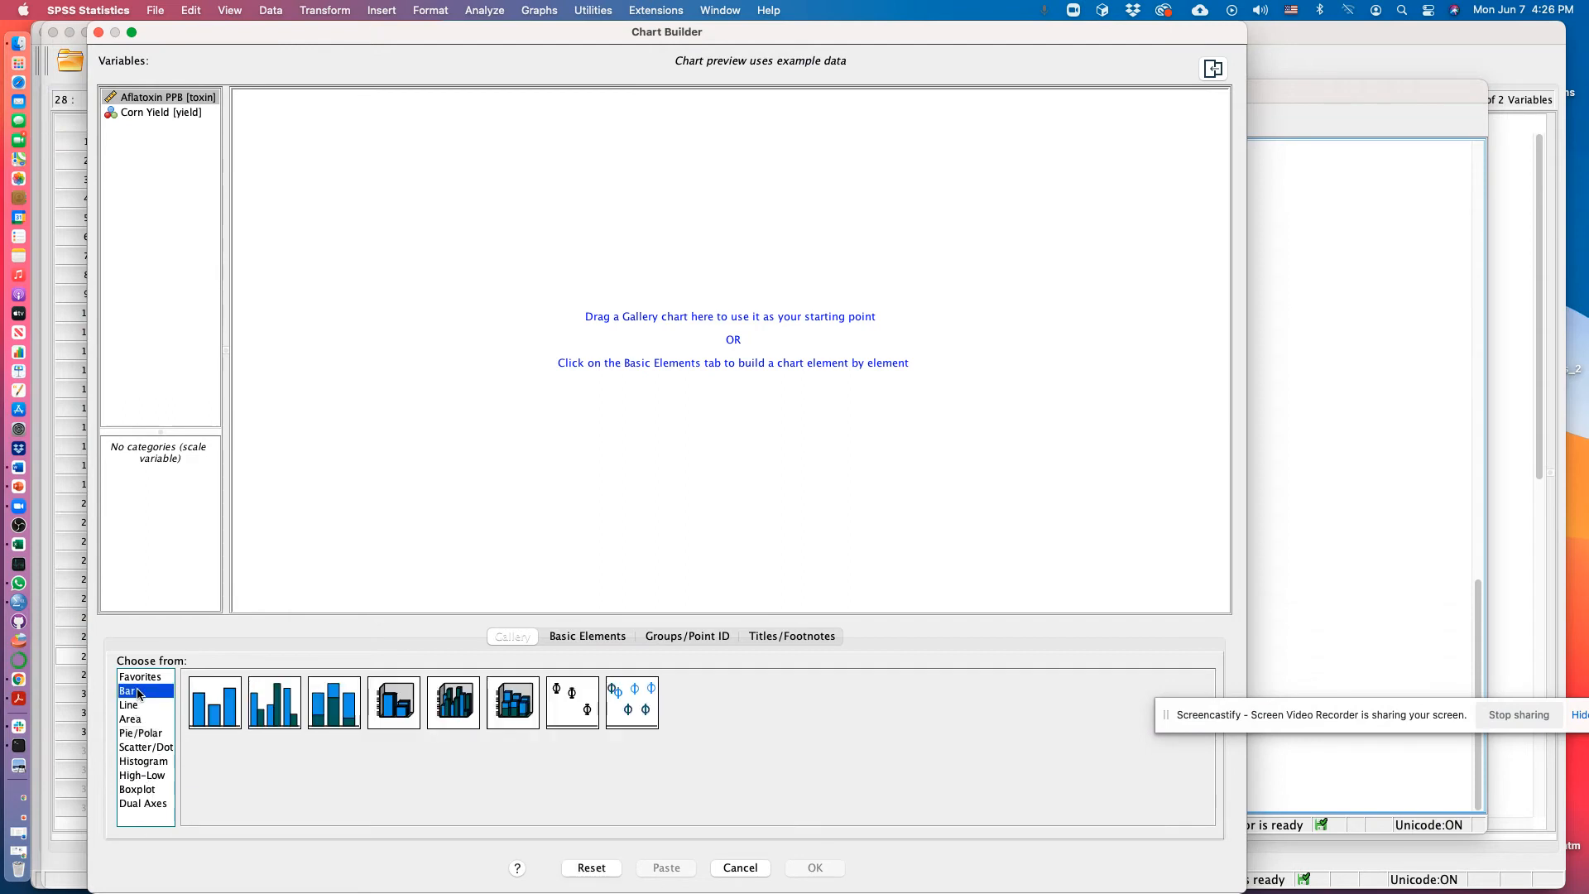
{"action": "left_click_drag", "start_coordinate": [214, 702], "coordinate": [563, 486]}
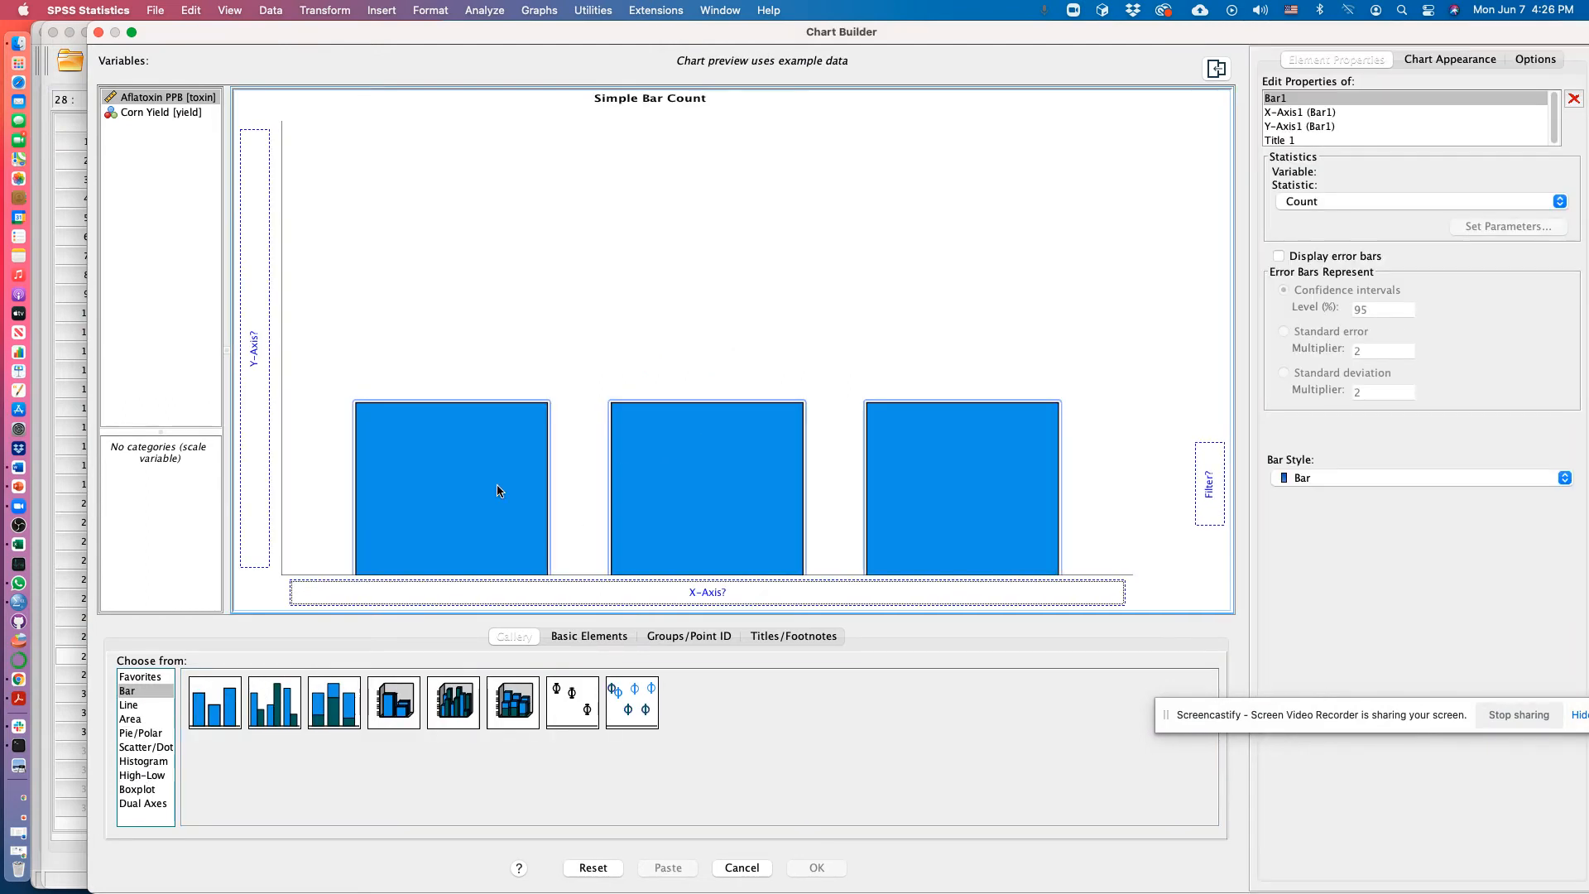
{"action": "left_click_drag", "start_coordinate": [157, 113], "coordinate": [654, 593]}
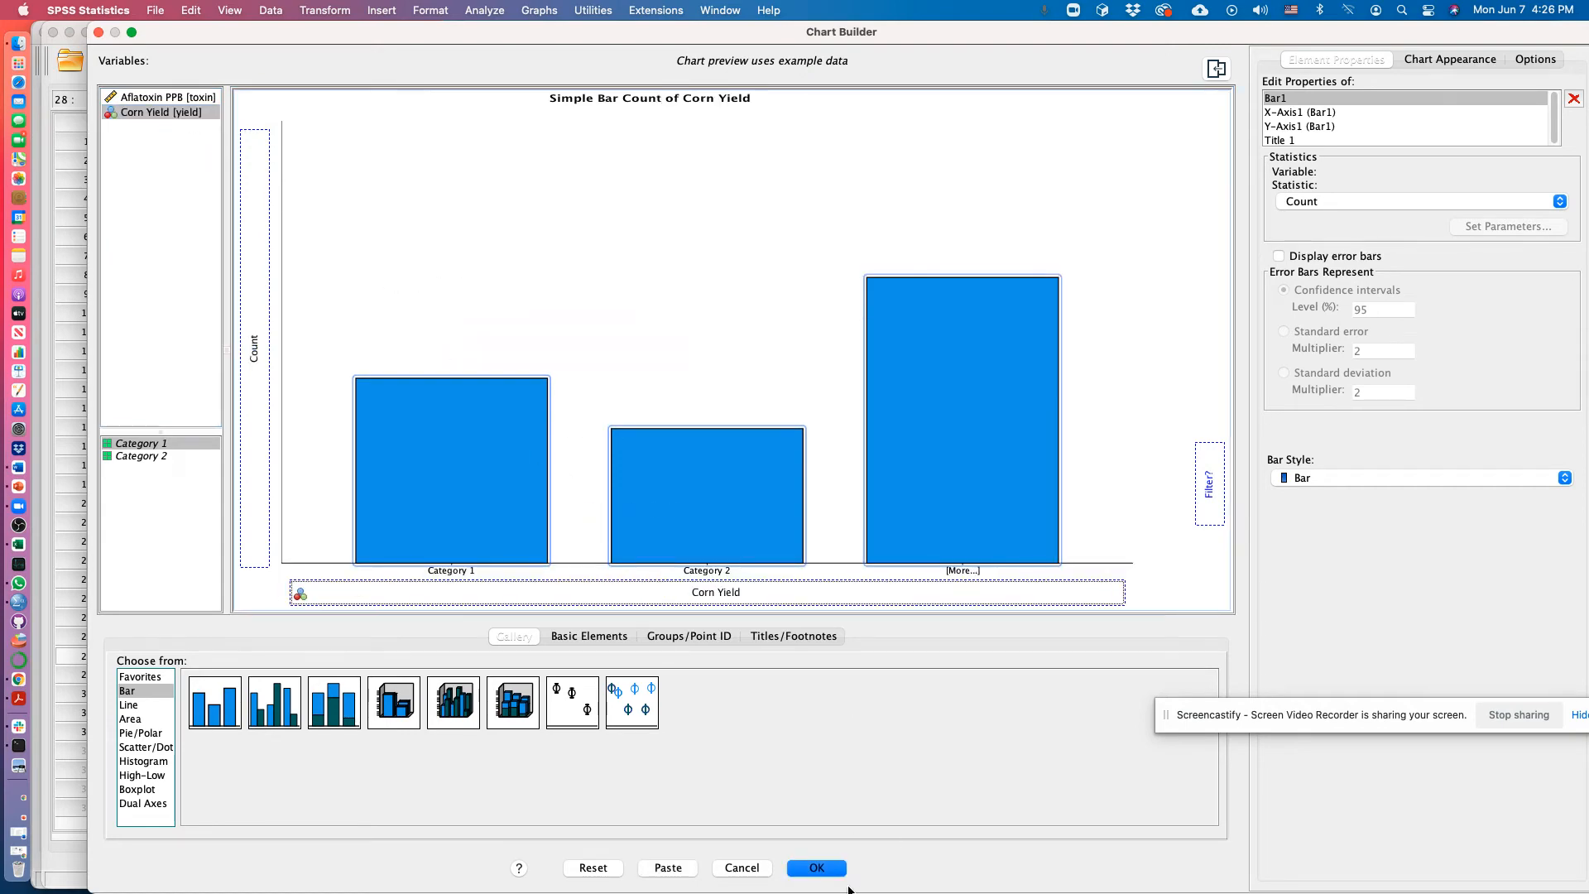
{"action": "left_click", "coordinate": [819, 868]}
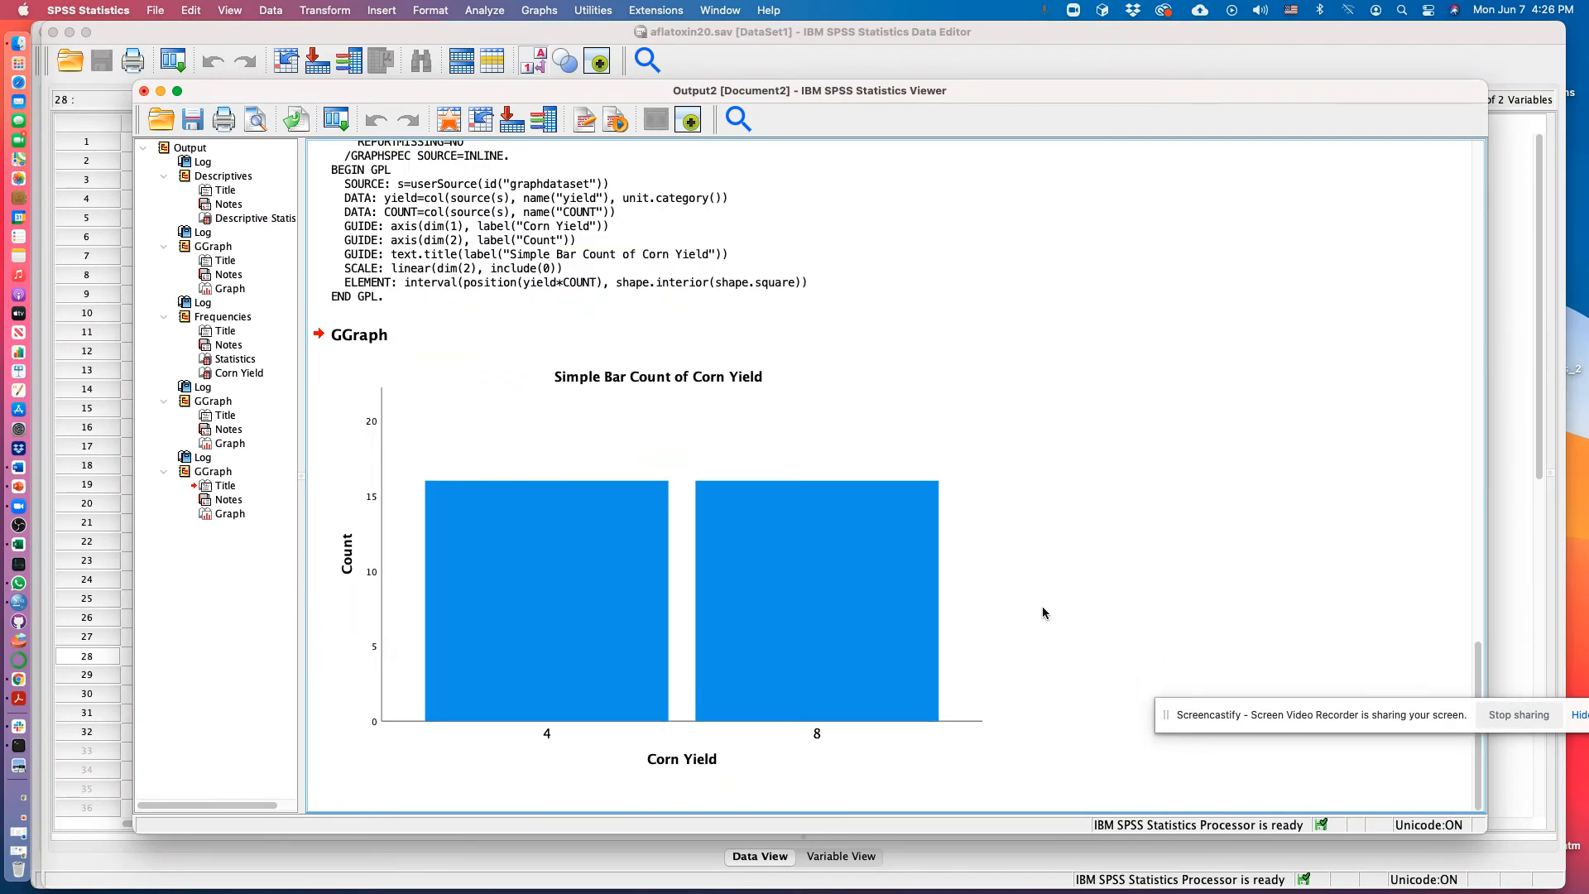
- Review the copy, style, export and content editing options offered for the Corn Yield bar chart
{"action": "left_click", "coordinate": [386, 658]}
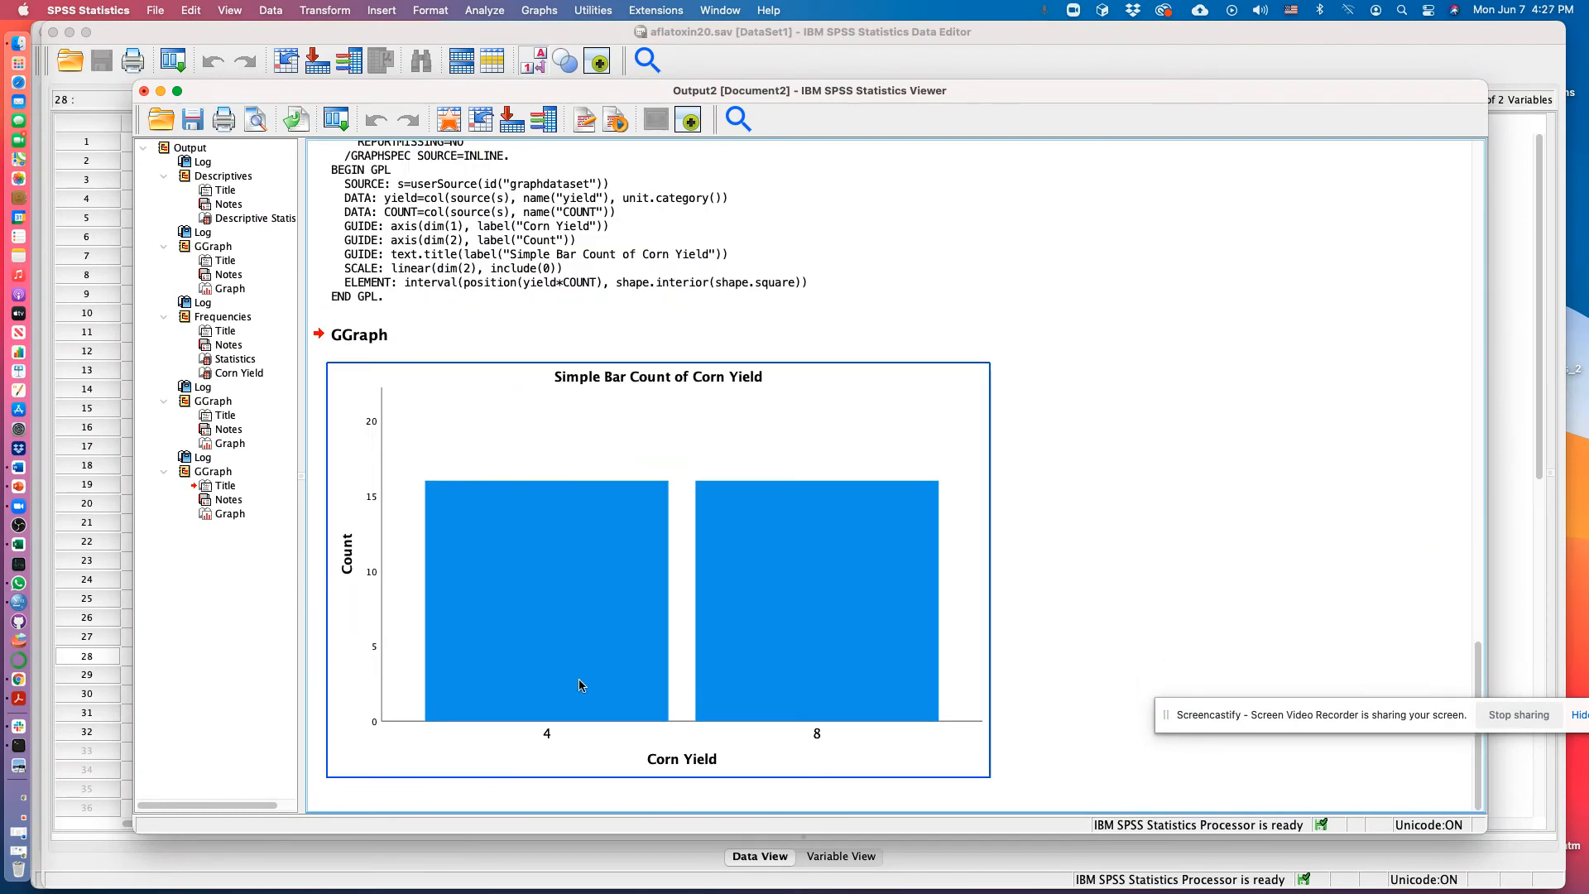
{"action": "left_click", "coordinate": [1084, 479]}
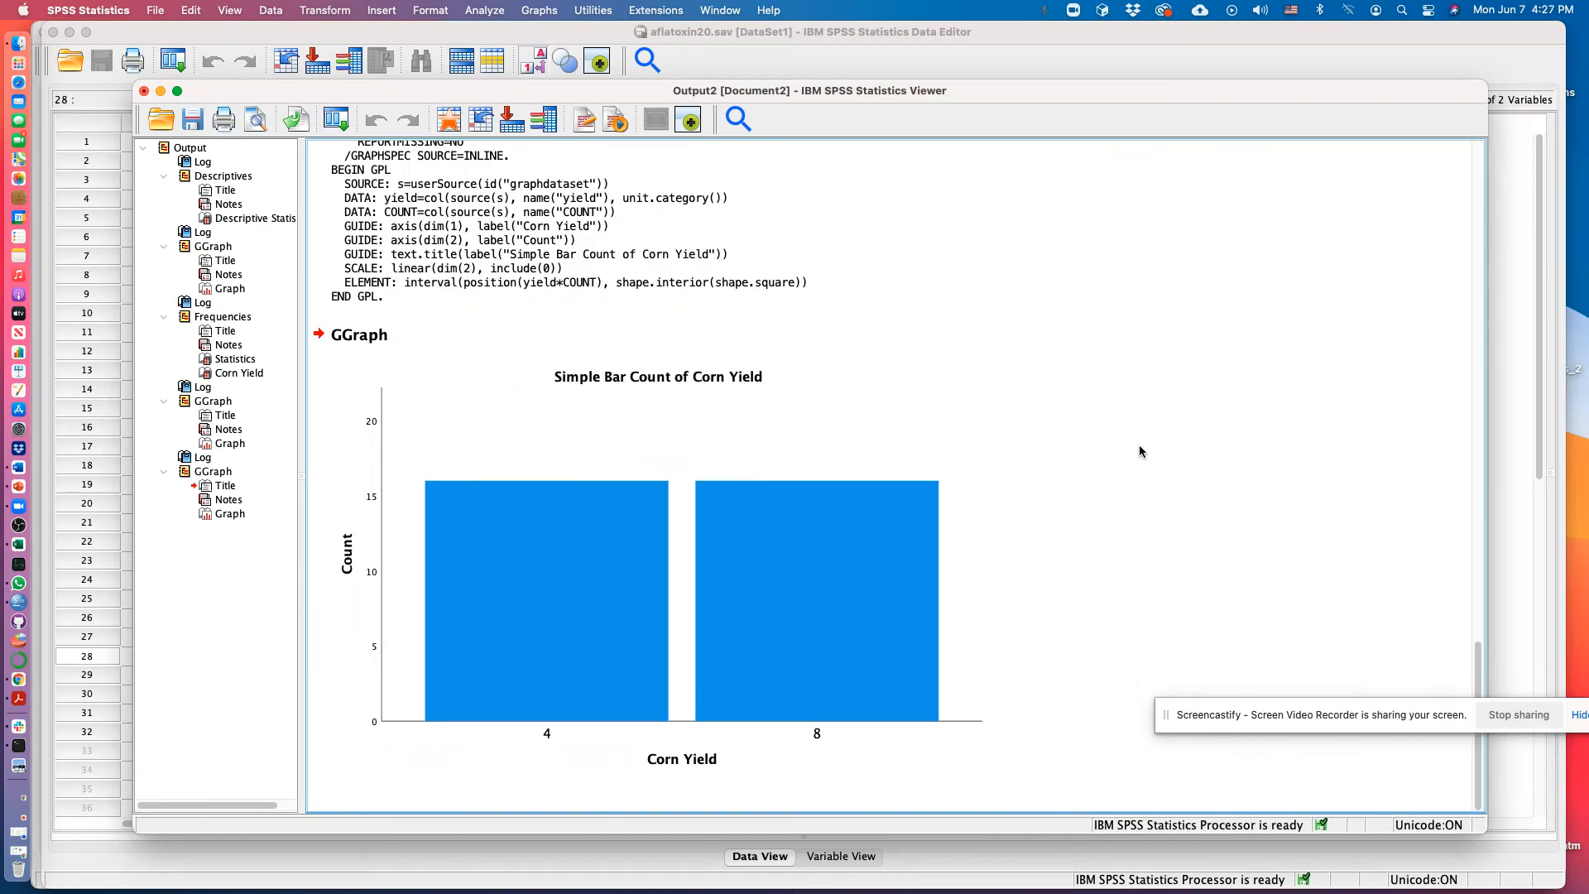
{"action": "left_click", "coordinate": [569, 481]}
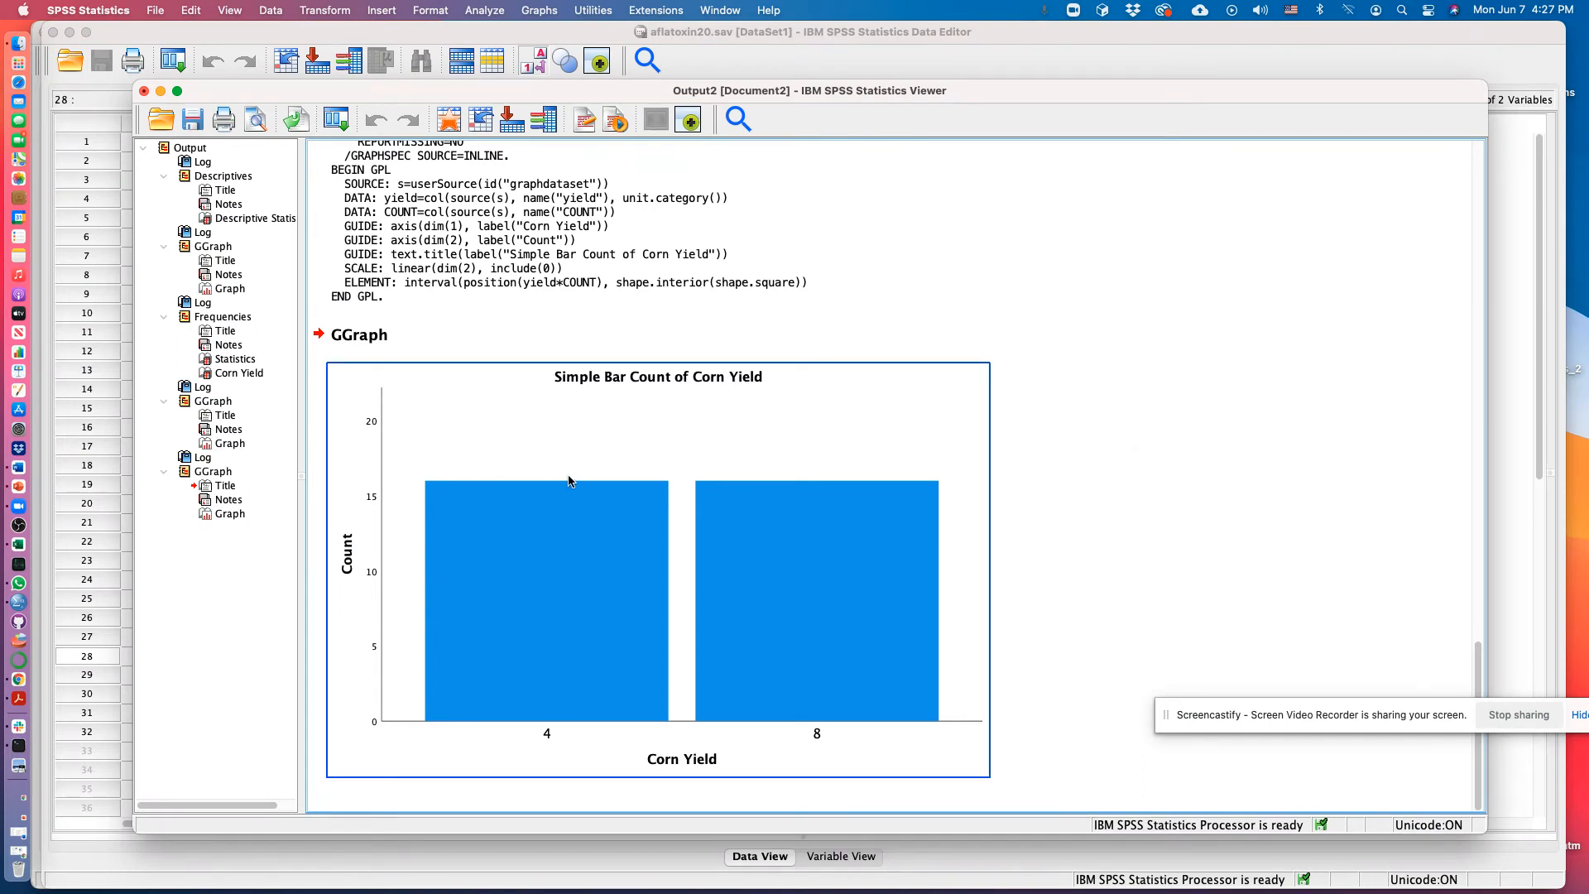
{"action": "right_click", "coordinate": [700, 408]}
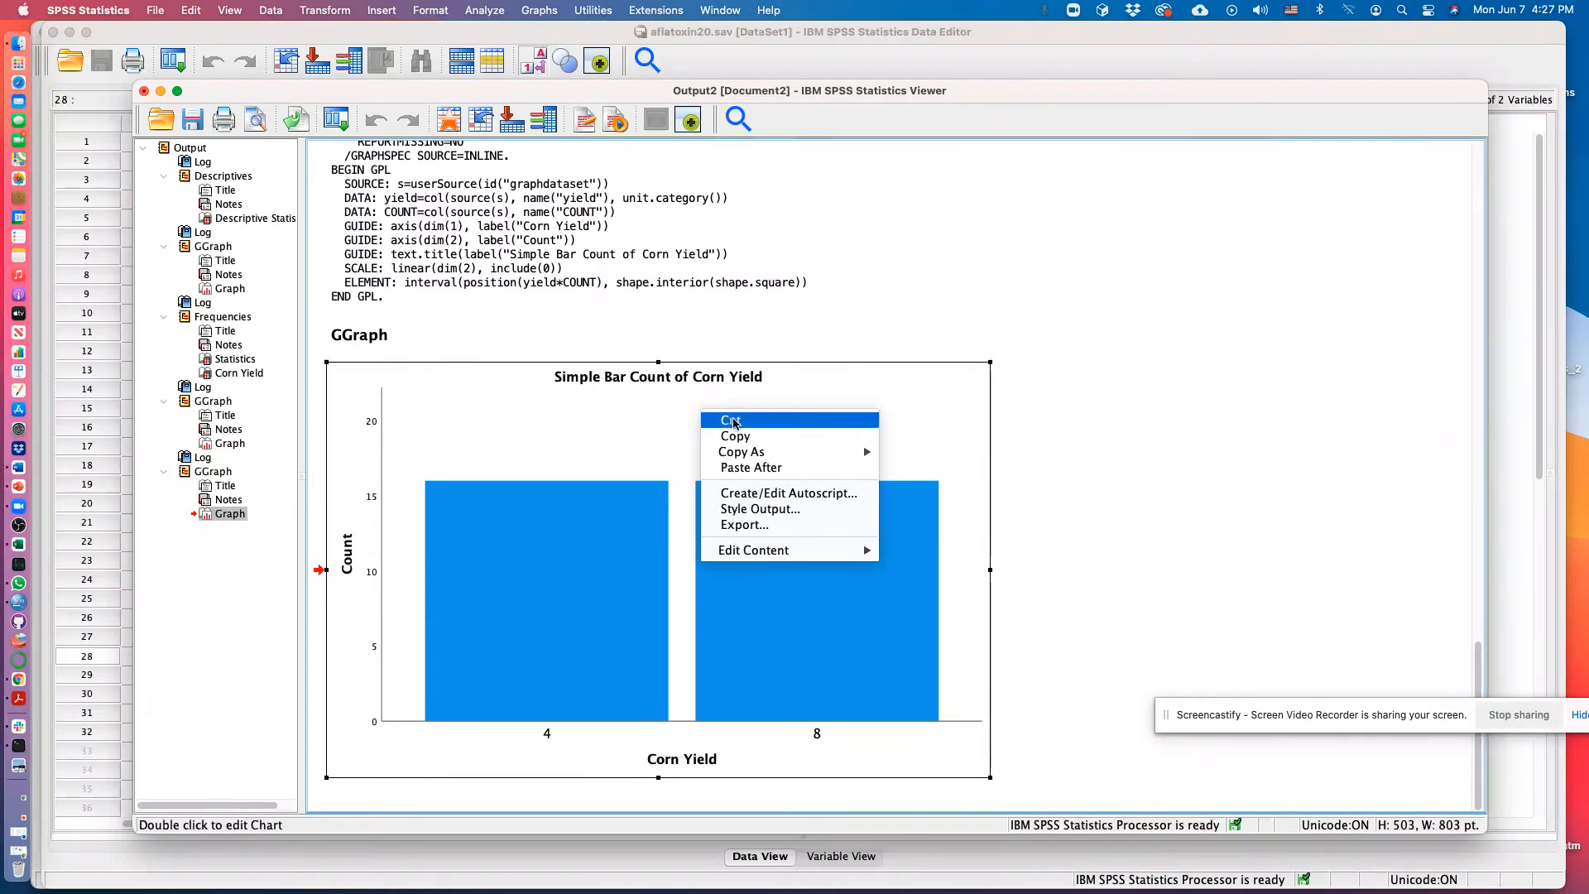
{"action": "mouse_move", "coordinate": [748, 452]}
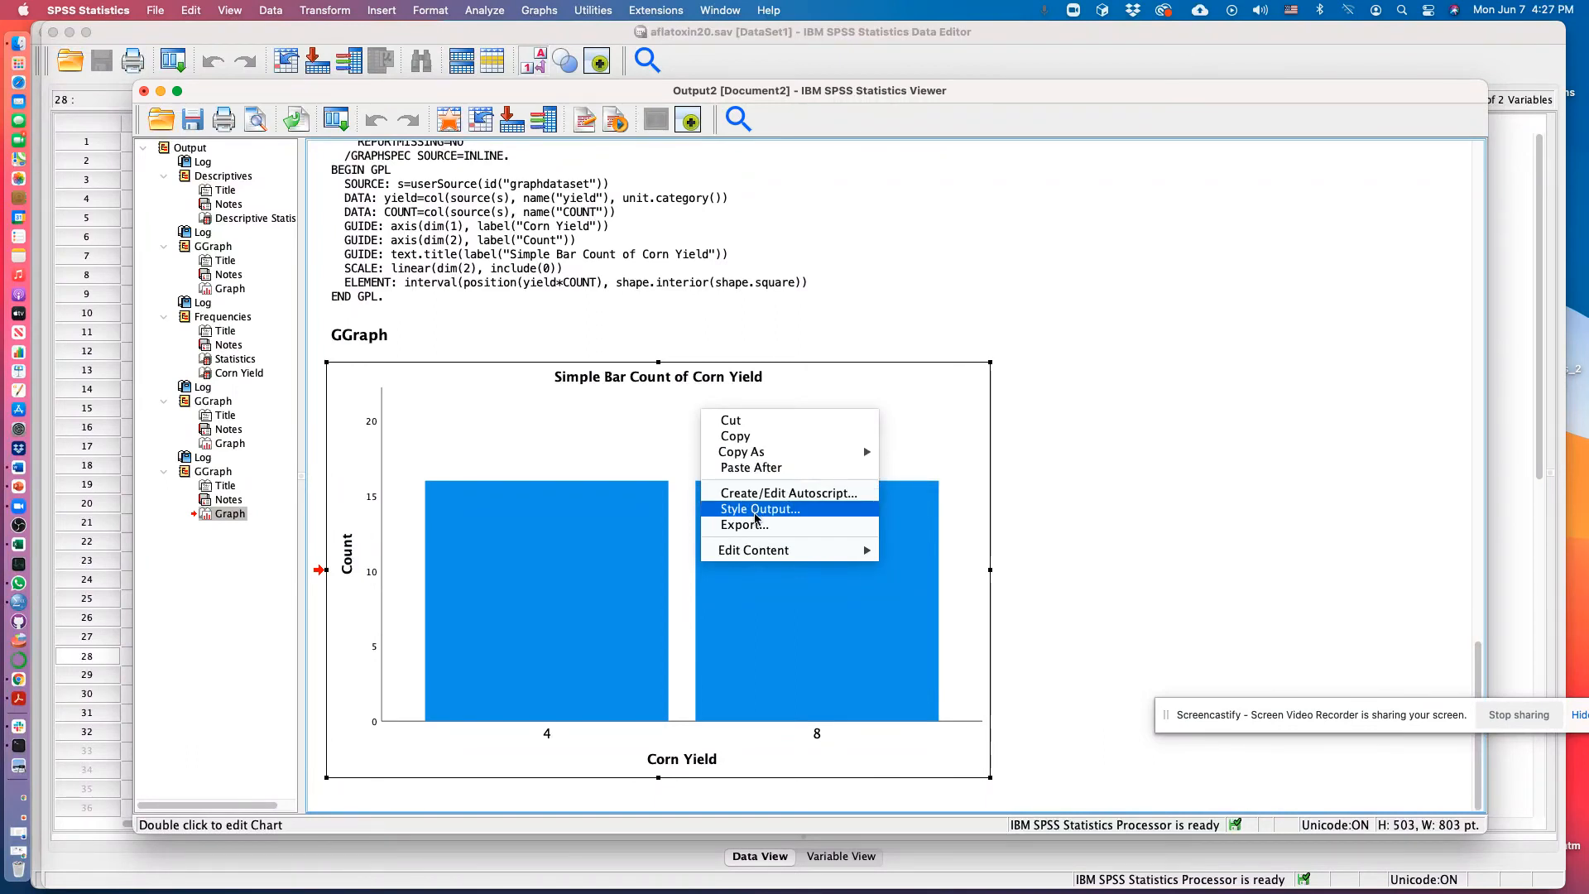
{"action": "mouse_move", "coordinate": [769, 553]}
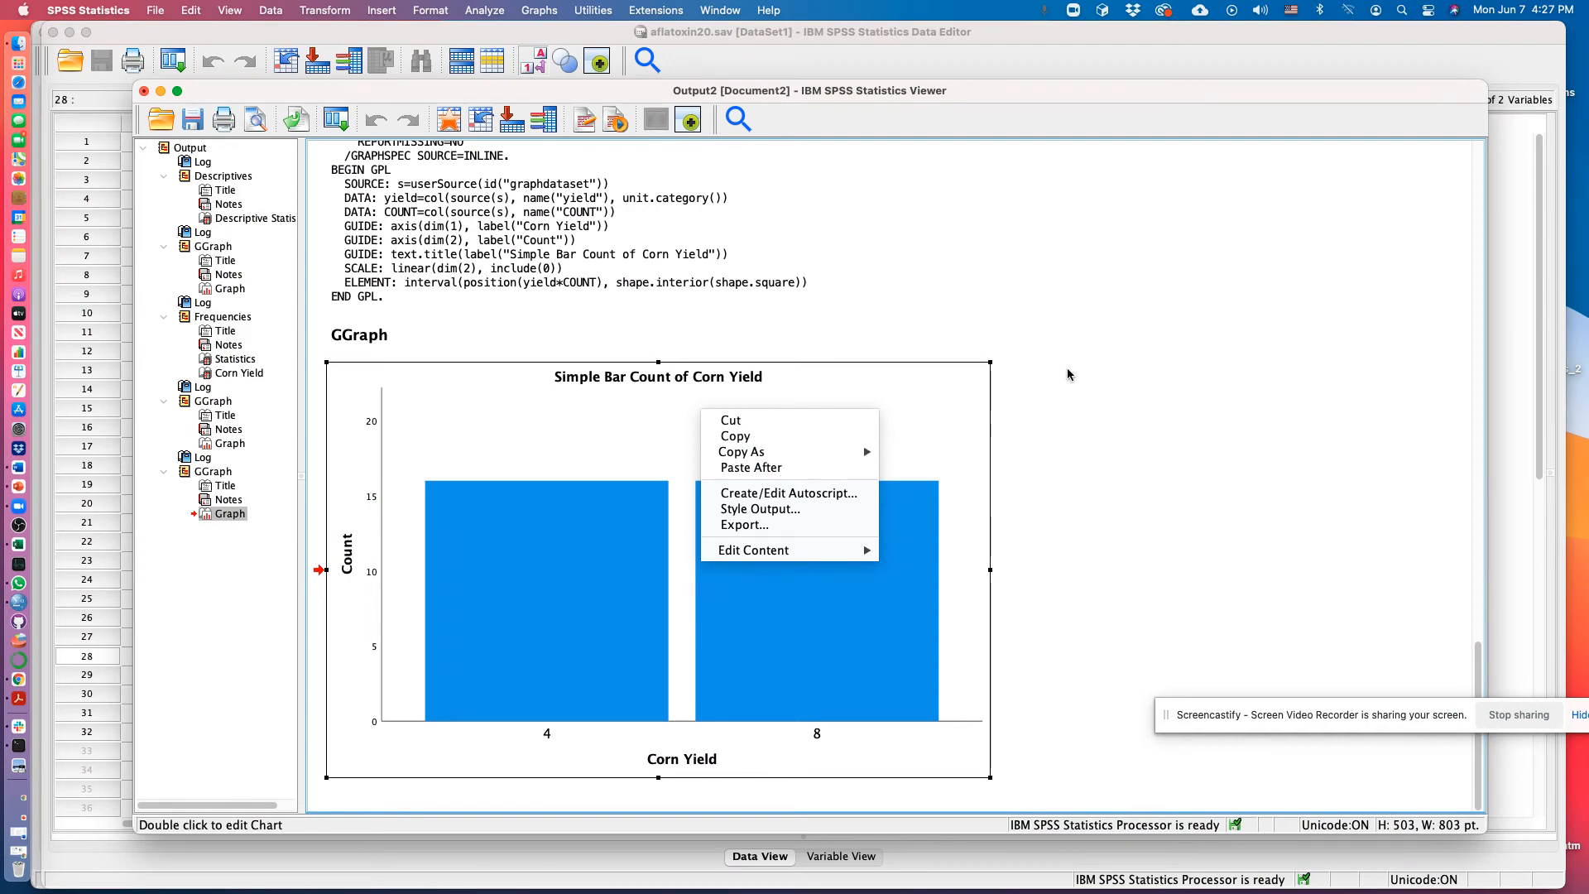
- Open the Aflatoxin PPB histogram from the output in the Chart Editor
{"action": "scroll", "coordinate": [1104, 356], "scroll_direction": "up", "scroll_amount": 10}
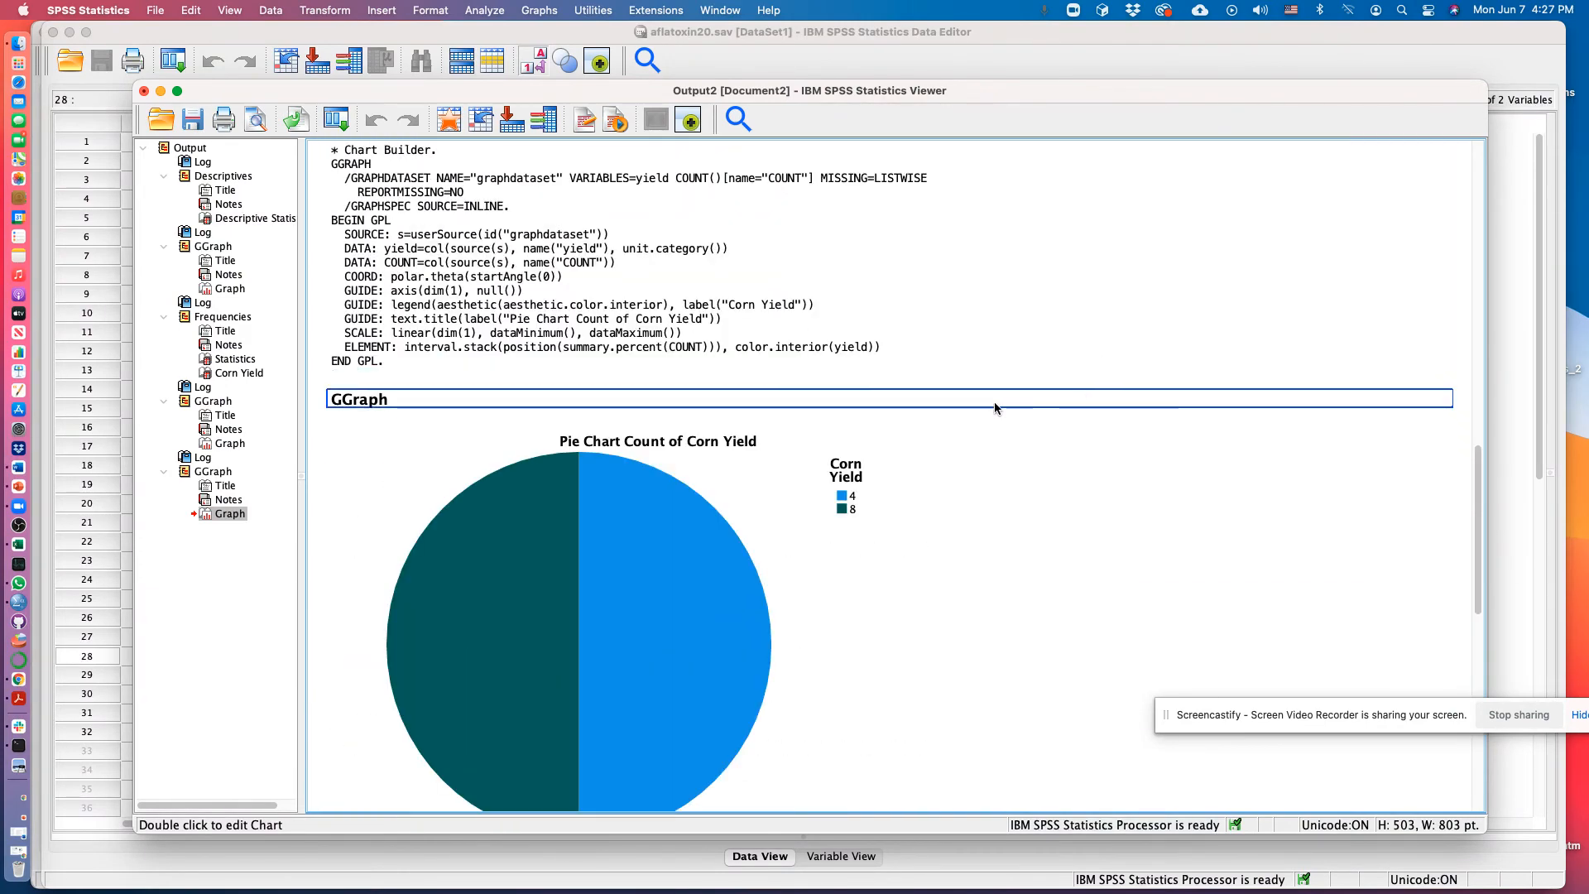
{"action": "scroll", "coordinate": [992, 403], "scroll_direction": "up", "scroll_amount": 10}
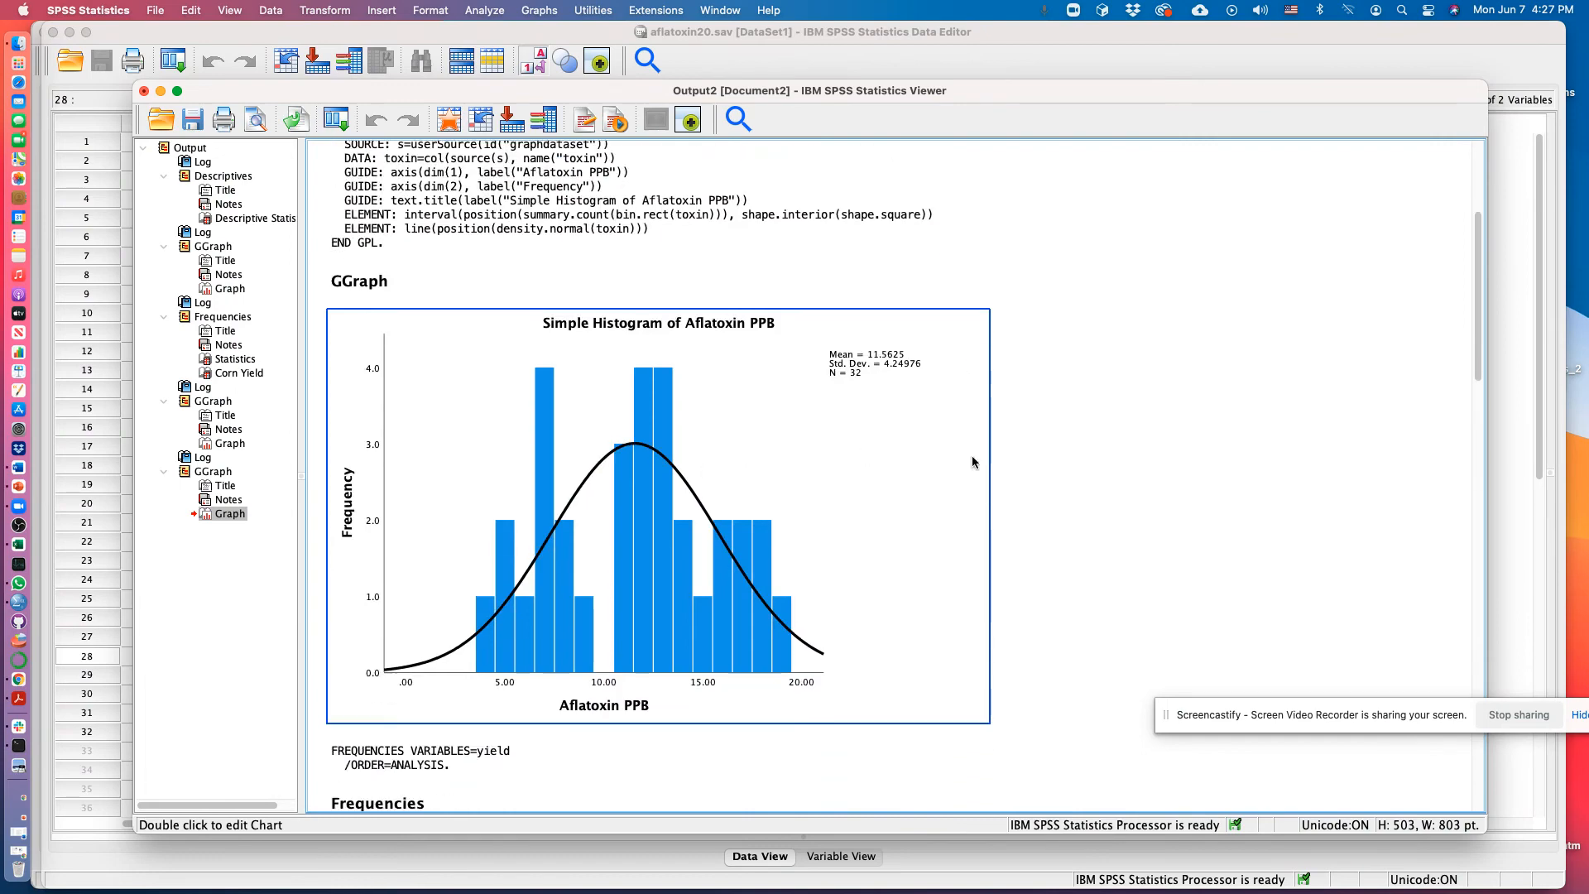
{"action": "scroll", "coordinate": [972, 462], "scroll_direction": "down", "scroll_amount": 5}
{"action": "scroll", "coordinate": [1030, 455], "scroll_direction": "up", "scroll_amount": 3}
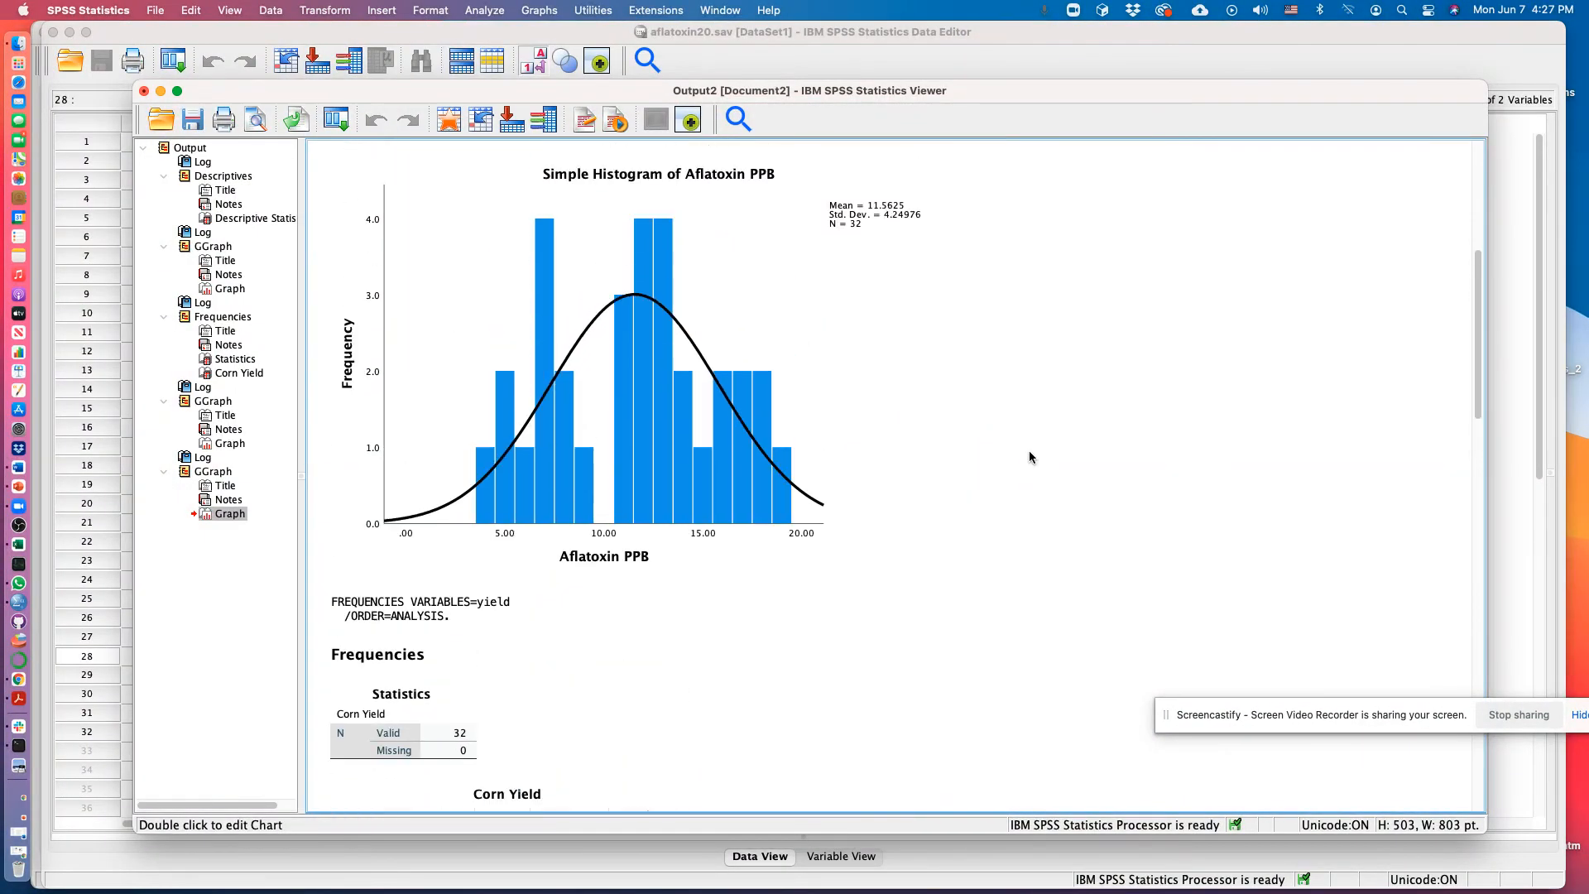
{"action": "scroll", "coordinate": [1029, 450], "scroll_direction": "up", "scroll_amount": 3}
{"action": "left_click", "coordinate": [765, 437]}
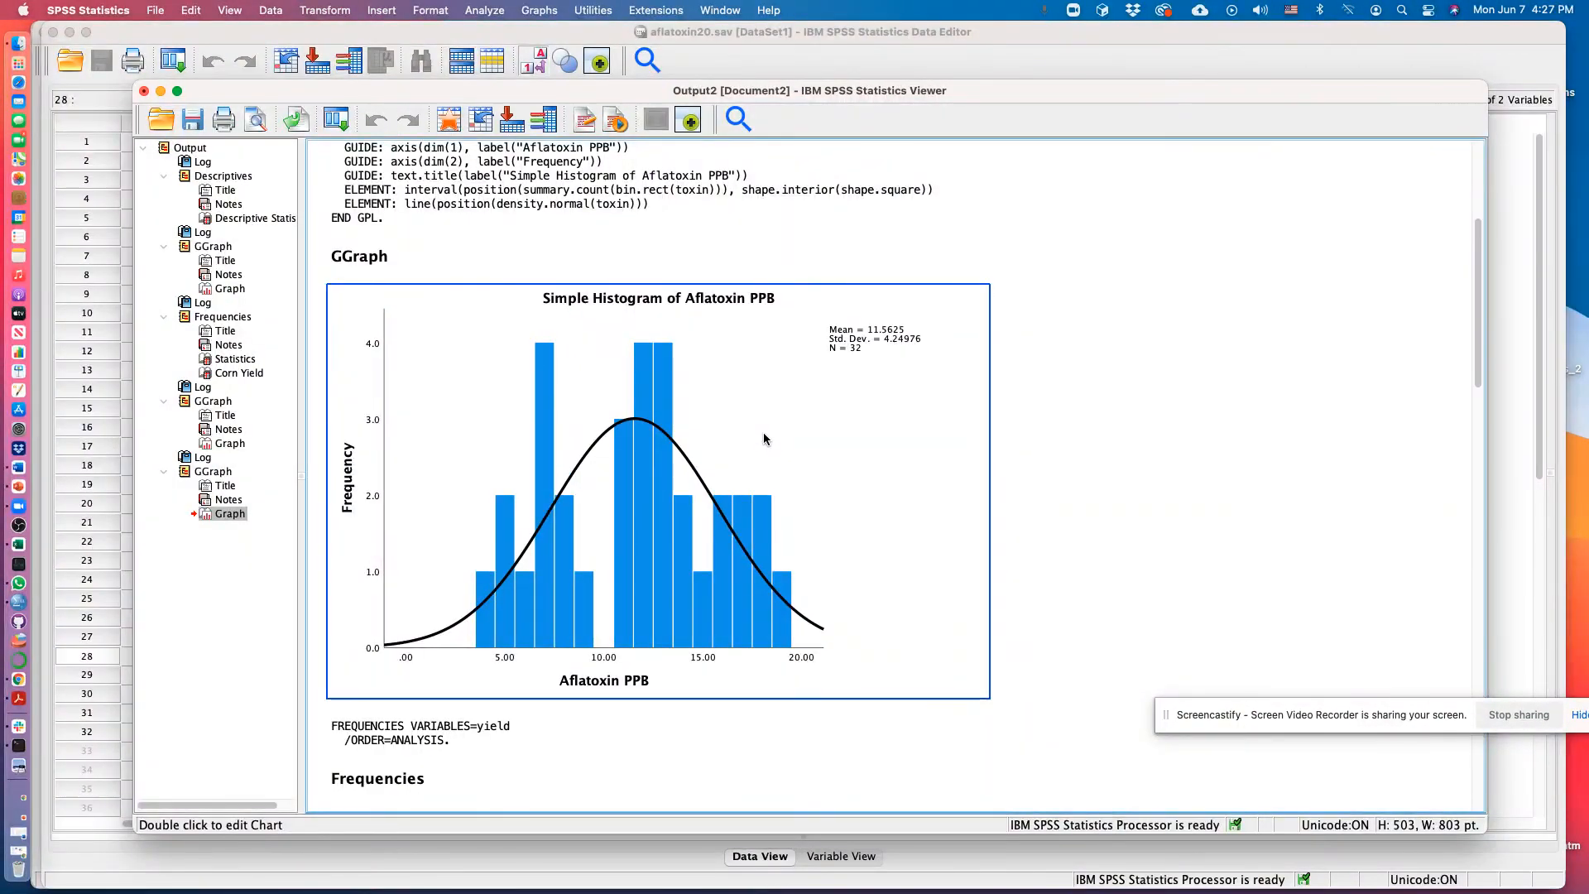
{"action": "left_click", "coordinate": [755, 420]}
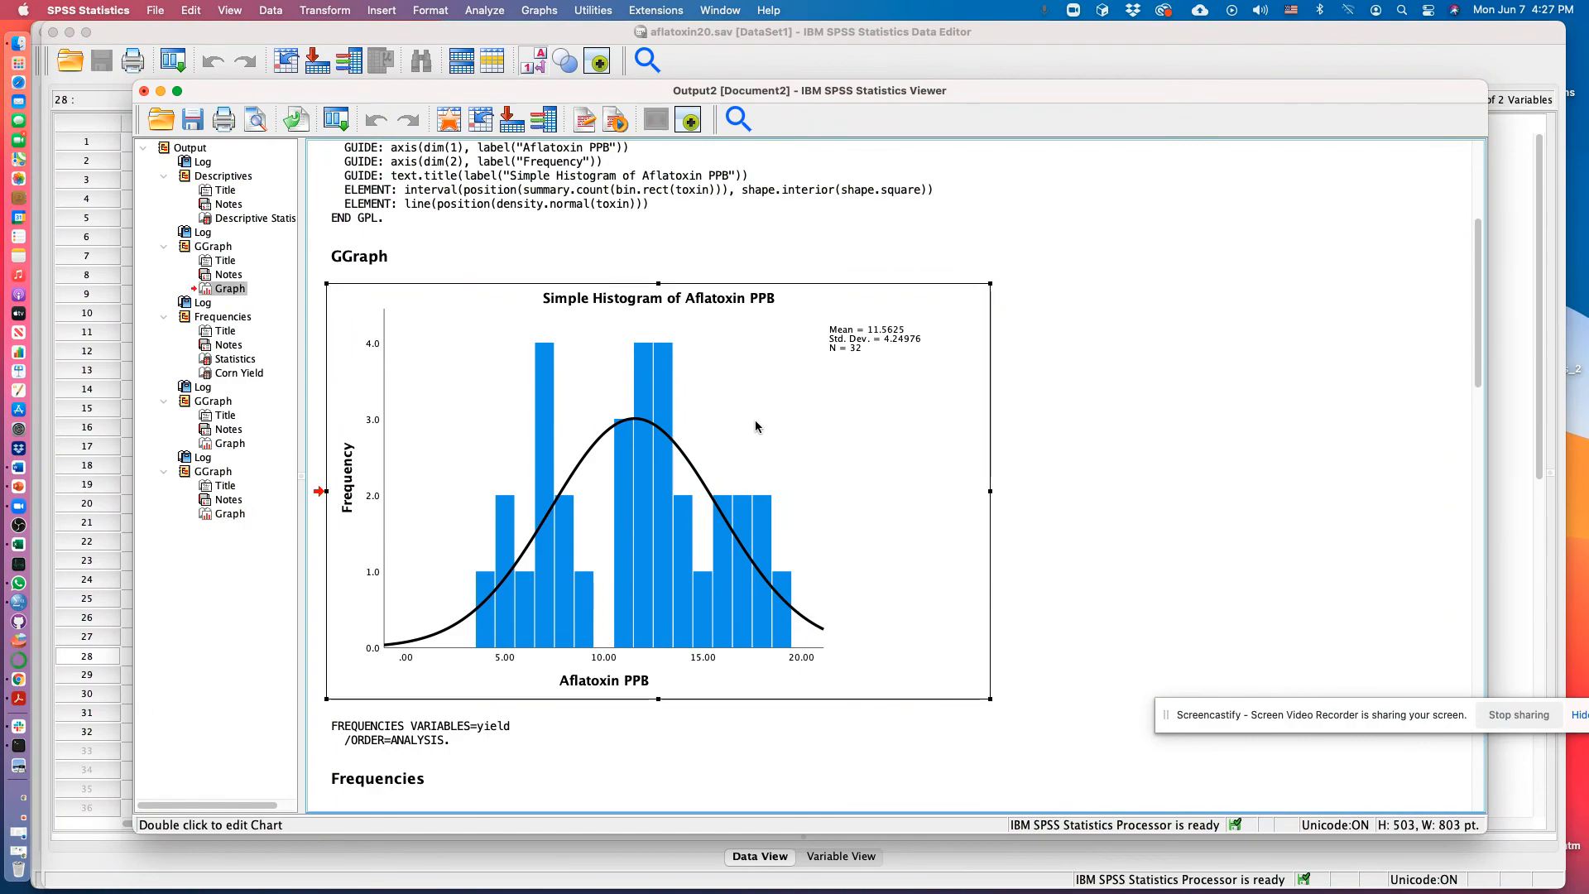
{"action": "double_click", "coordinate": [755, 420]}
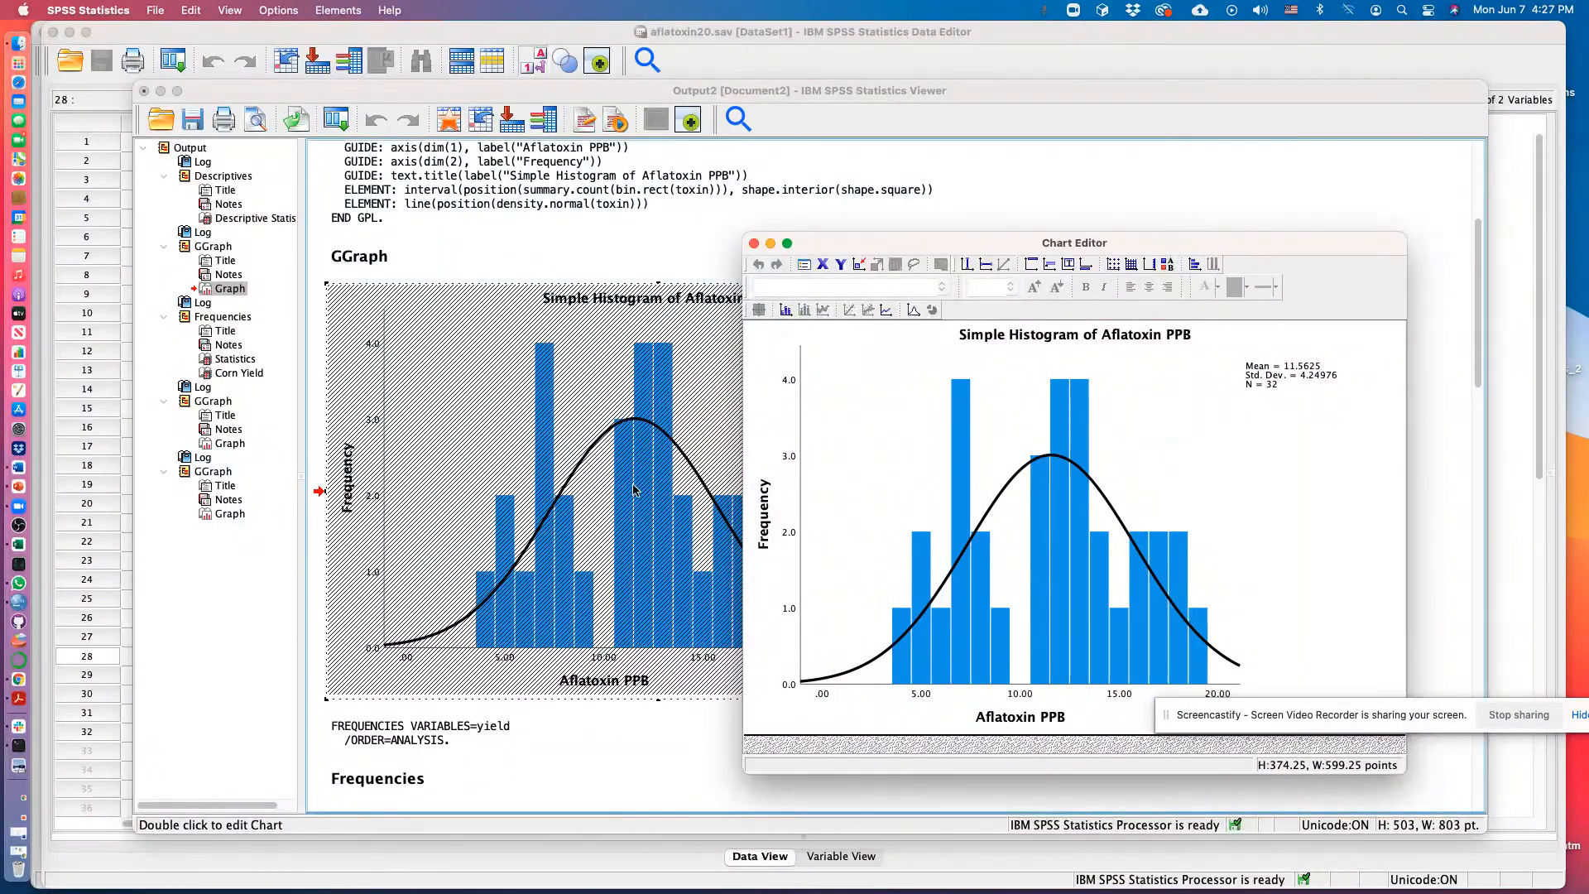
- Set the line weight of the histogram's normal curve to 1
{"action": "left_click", "coordinate": [1064, 462]}
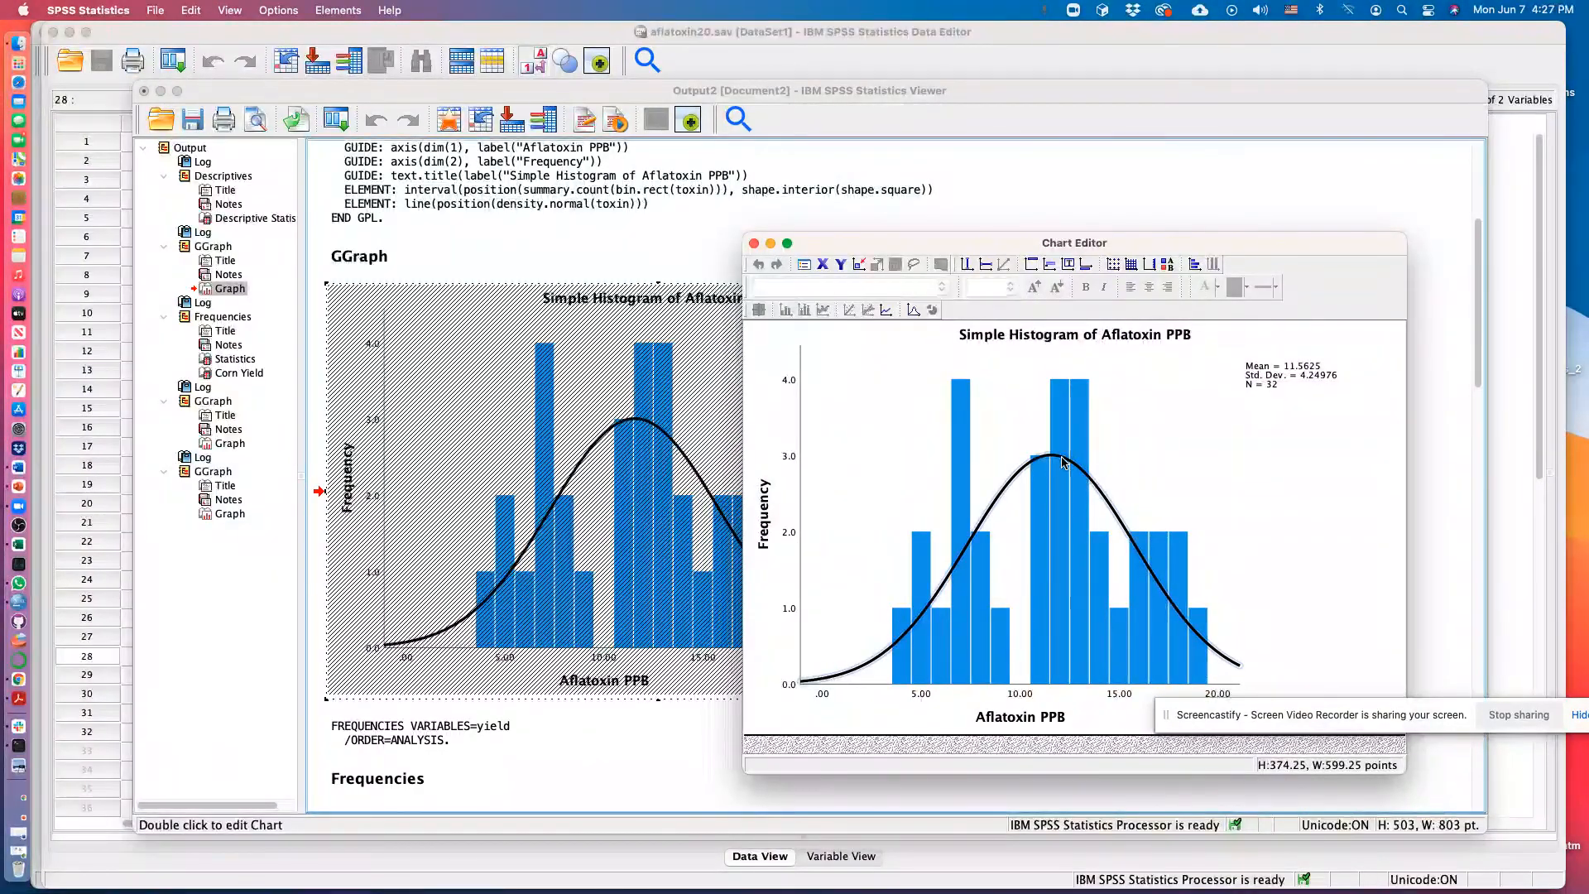
{"action": "double_click", "coordinate": [1064, 462]}
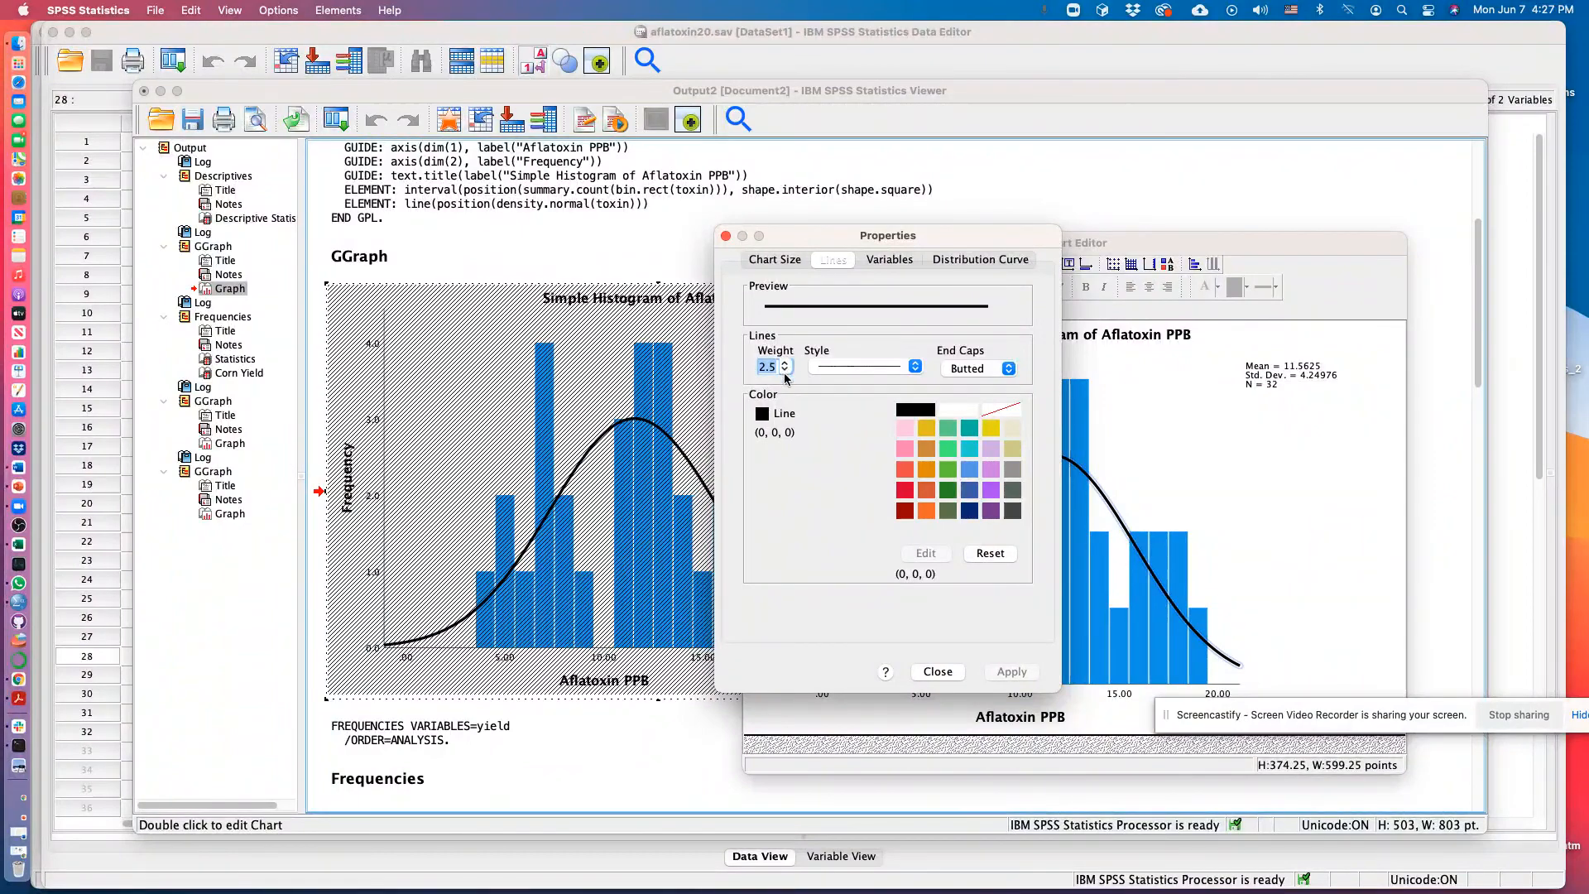
{"action": "left_click", "coordinate": [785, 366]}
{"action": "left_click_drag", "start_coordinate": [797, 439], "coordinate": [797, 386]}
{"action": "left_click", "coordinate": [771, 411]}
{"action": "left_click", "coordinate": [1013, 672]}
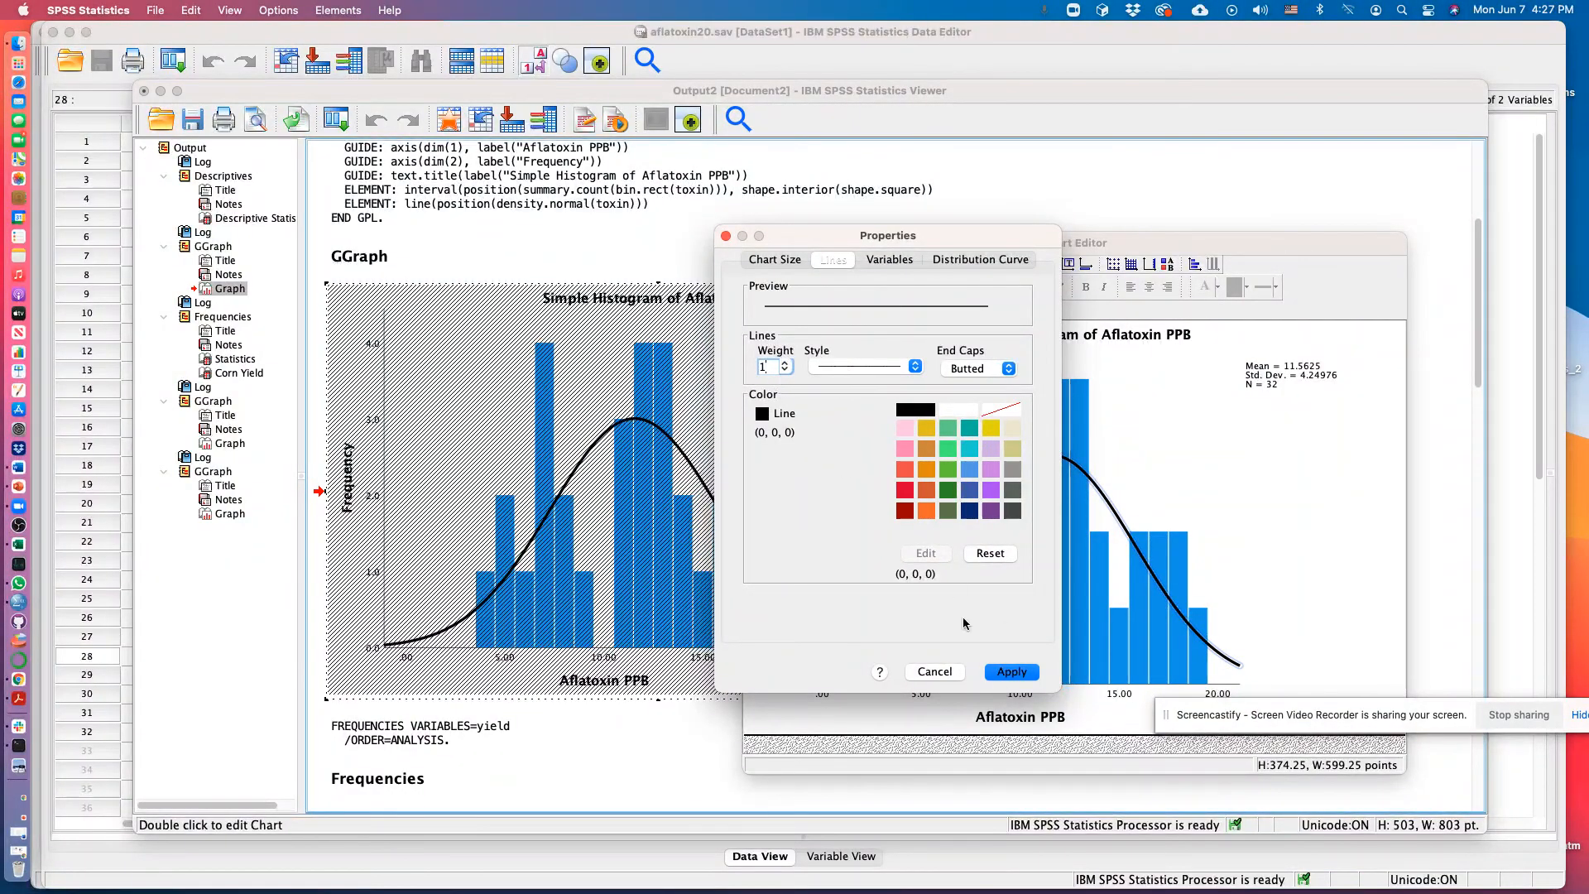
- Give the normal curve the finely dashed line style, apply it and close the Chart Editor
{"action": "left_click", "coordinate": [865, 366]}
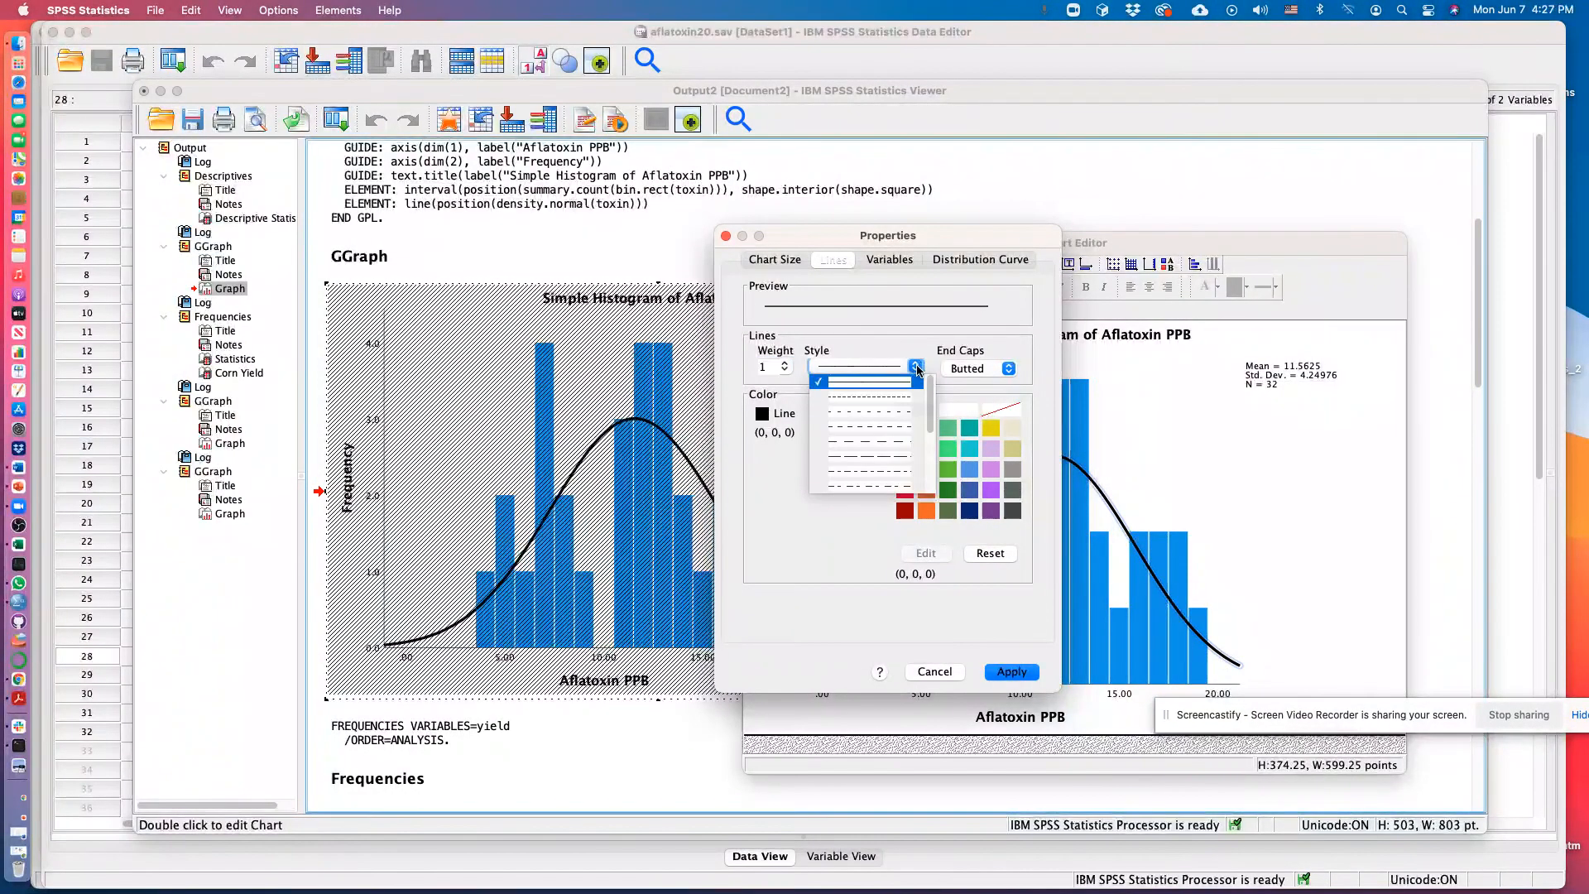
{"action": "left_click", "coordinate": [869, 396]}
{"action": "left_click", "coordinate": [1010, 672]}
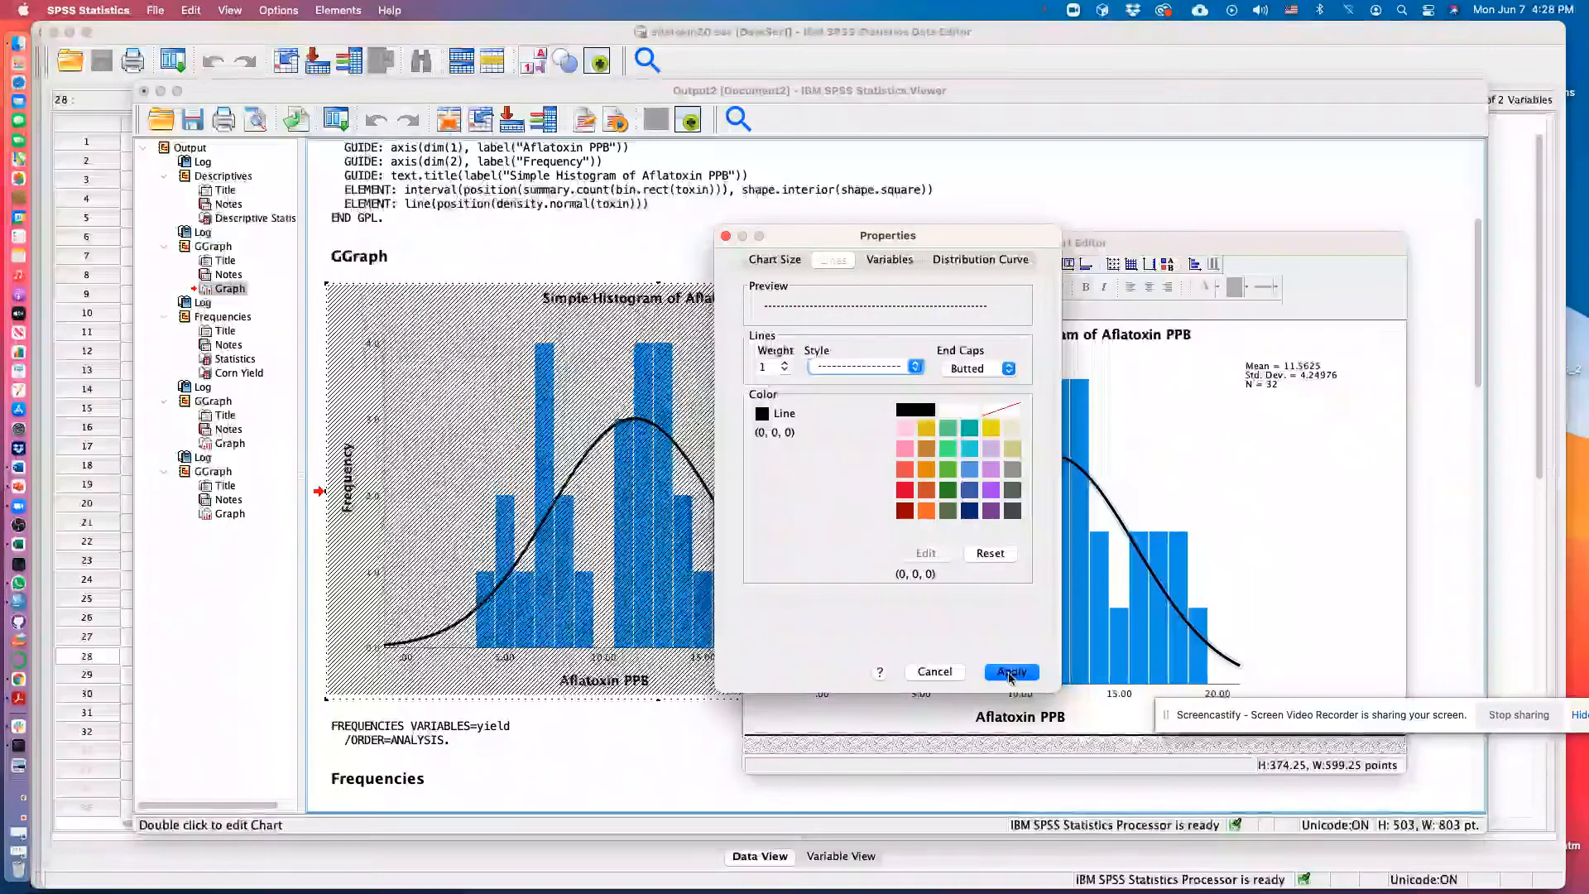
{"action": "left_click", "coordinate": [937, 672]}
{"action": "left_click", "coordinate": [876, 409]}
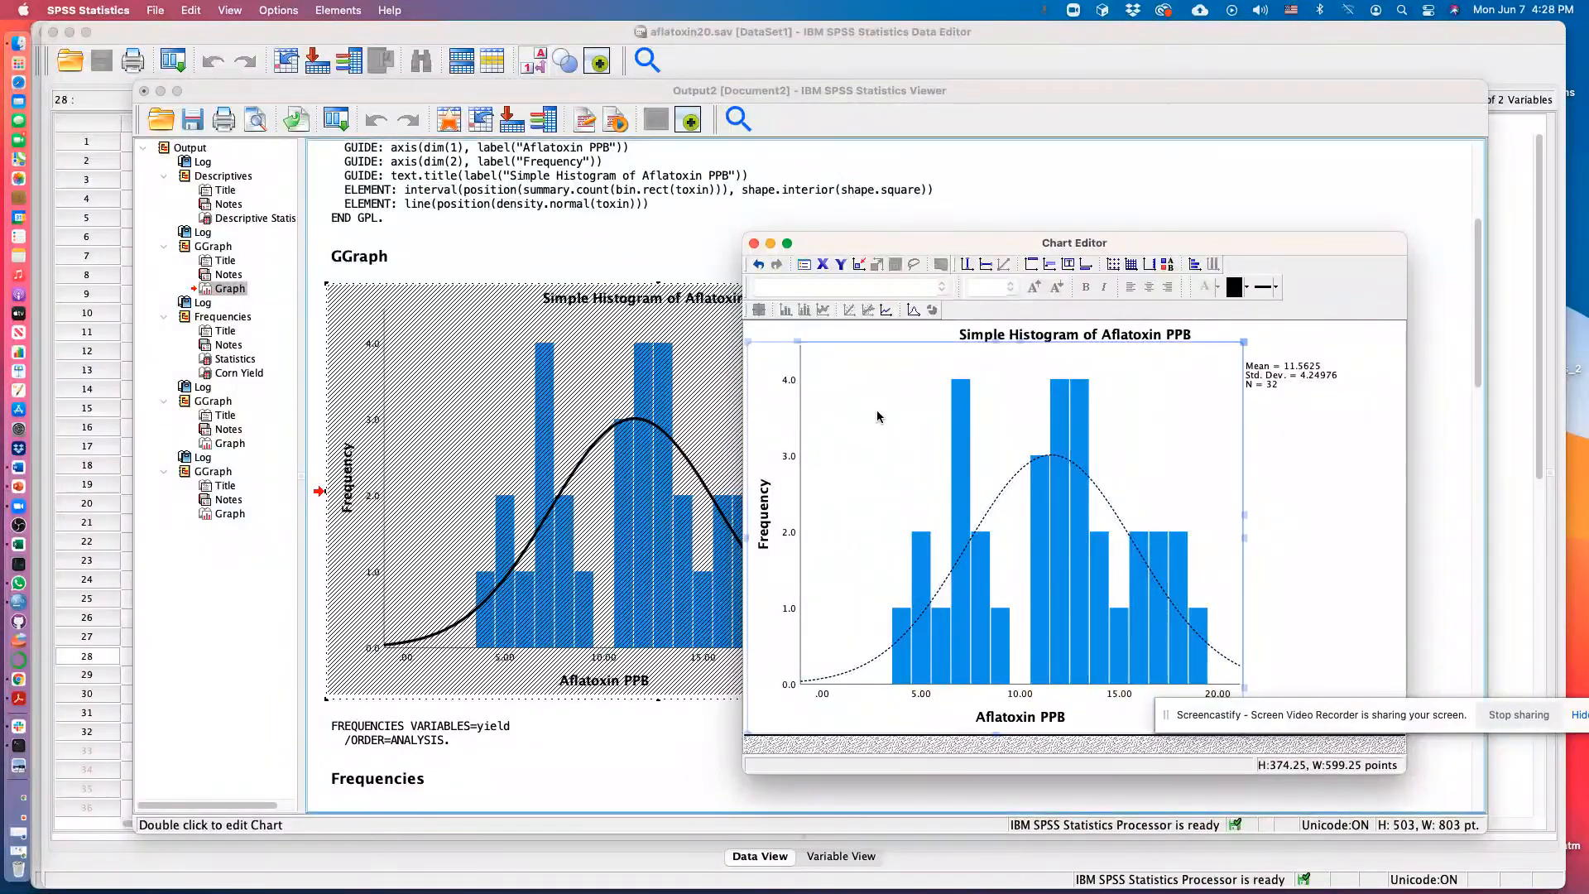
{"action": "left_click", "coordinate": [754, 243]}
- Reopen the histogram for editing, fill its bars with red (237, 75, 75) and return to the output viewer
{"action": "double_click", "coordinate": [650, 574]}
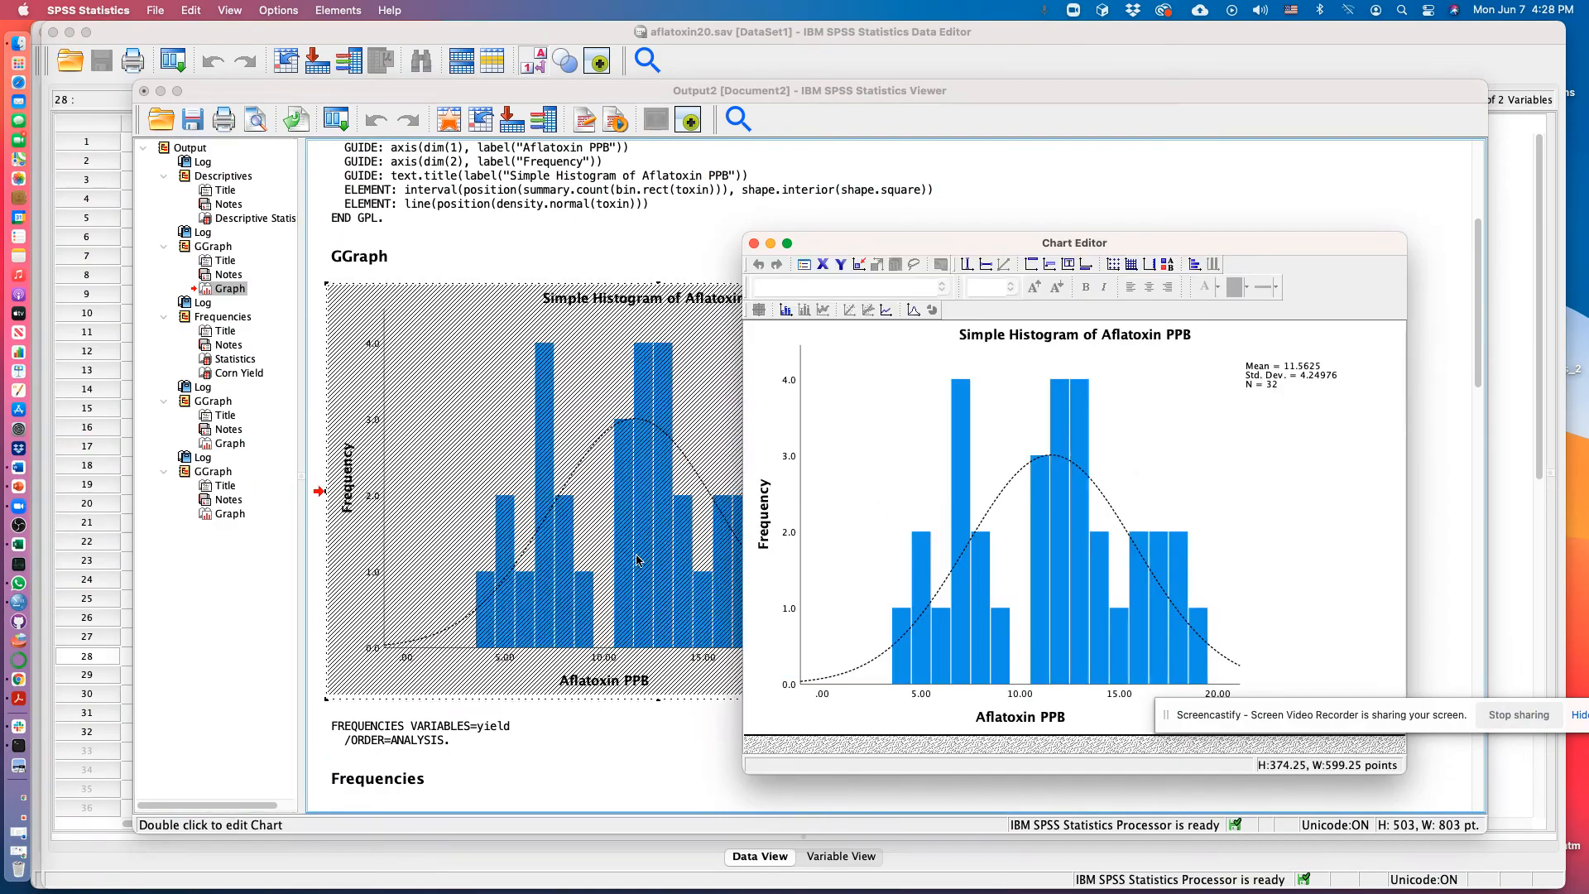
{"action": "left_click", "coordinate": [753, 244]}
{"action": "double_click", "coordinate": [782, 370]}
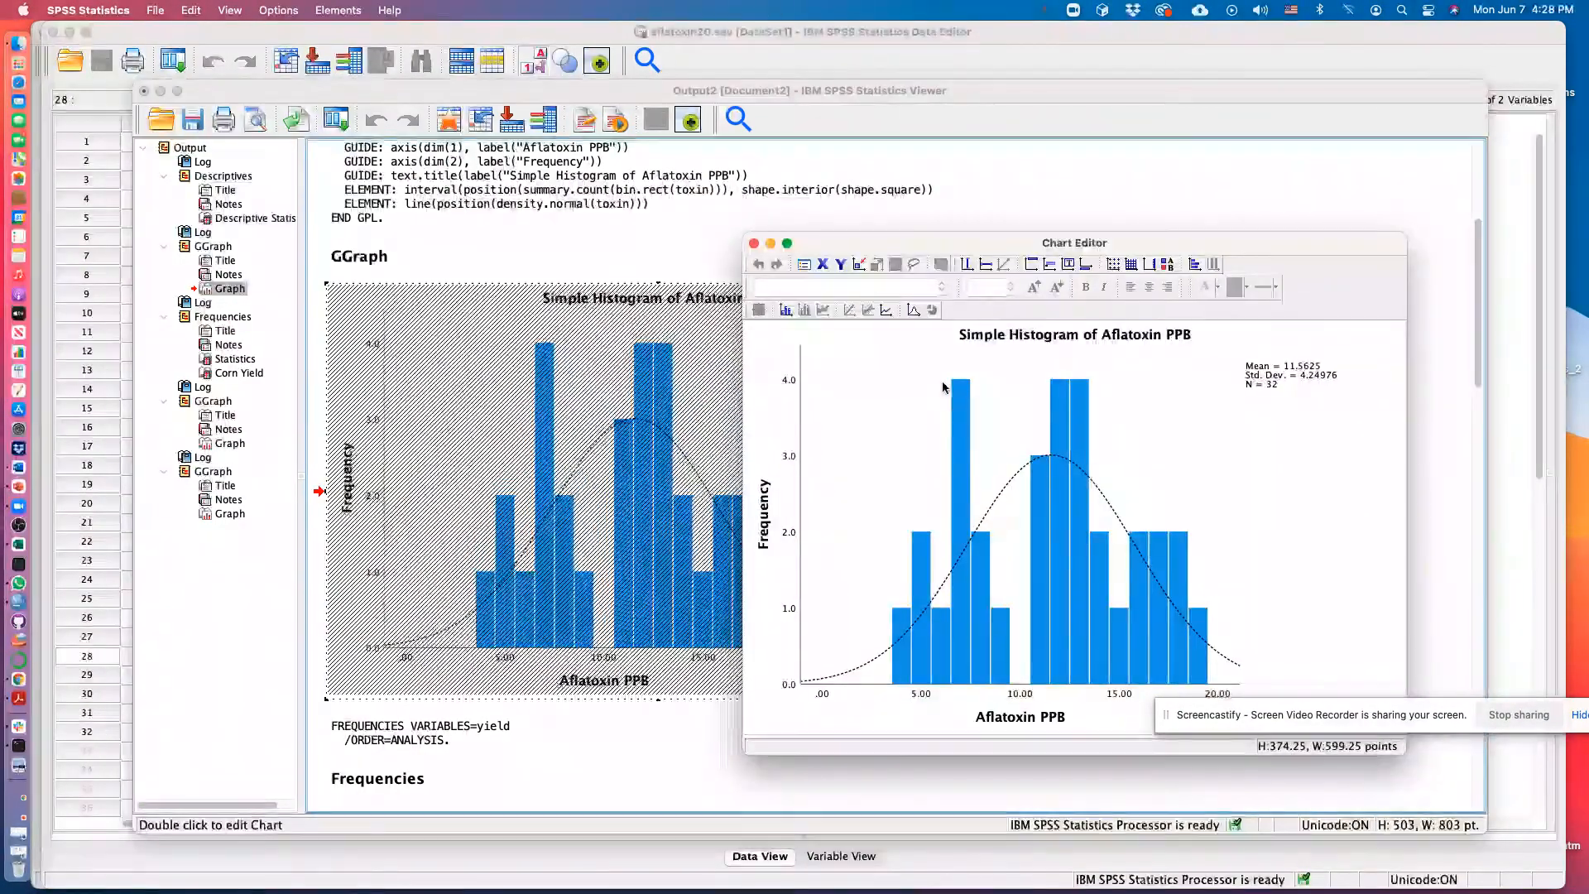
{"action": "double_click", "coordinate": [961, 470]}
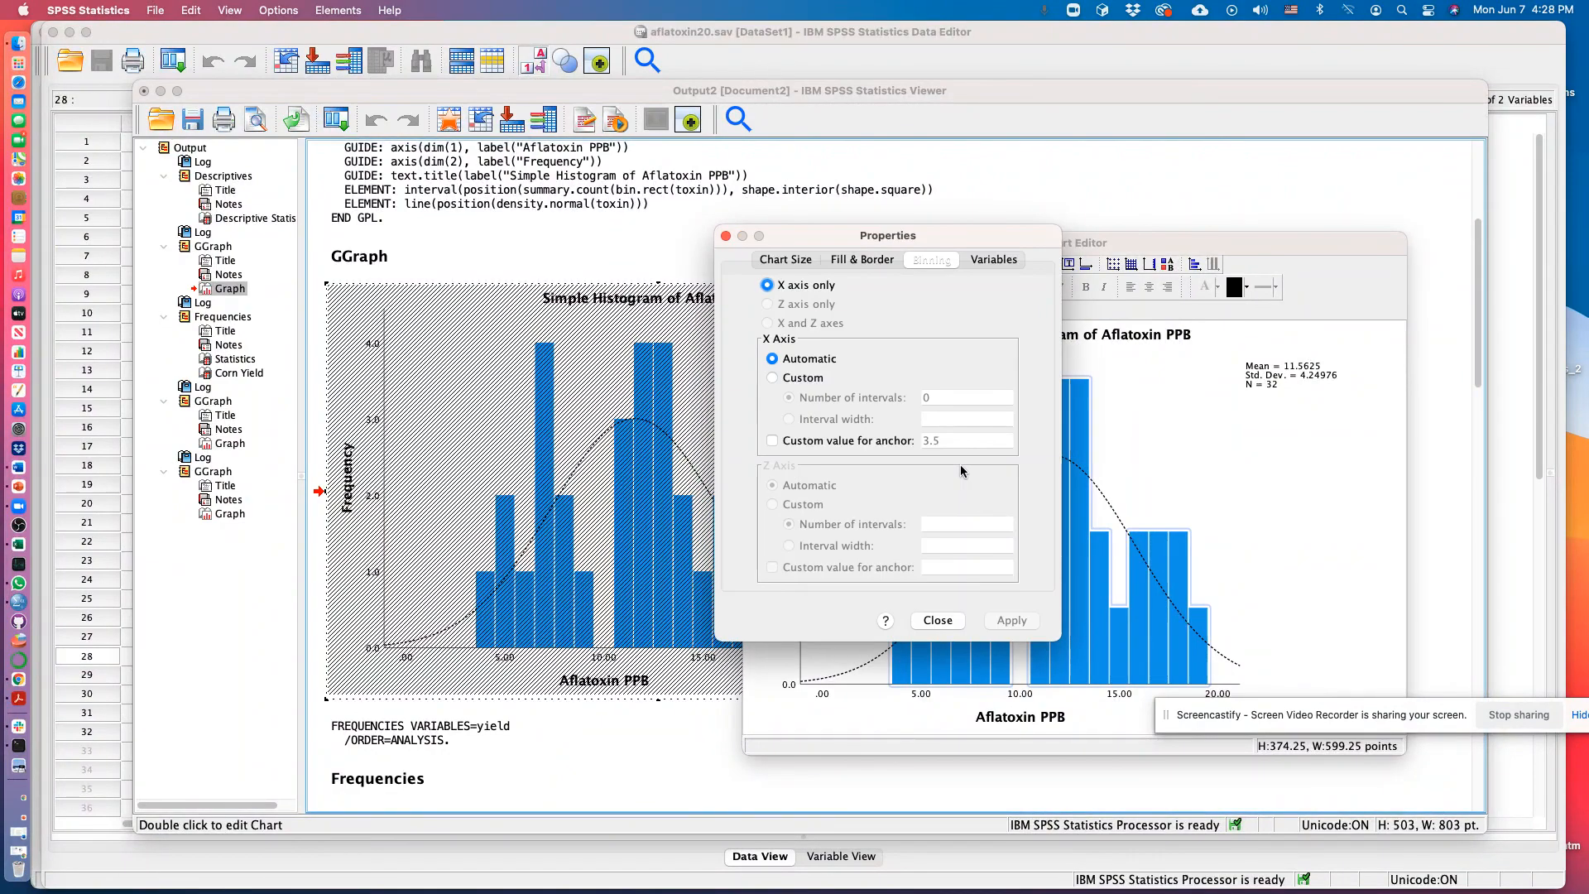
{"action": "left_click", "coordinate": [857, 259]}
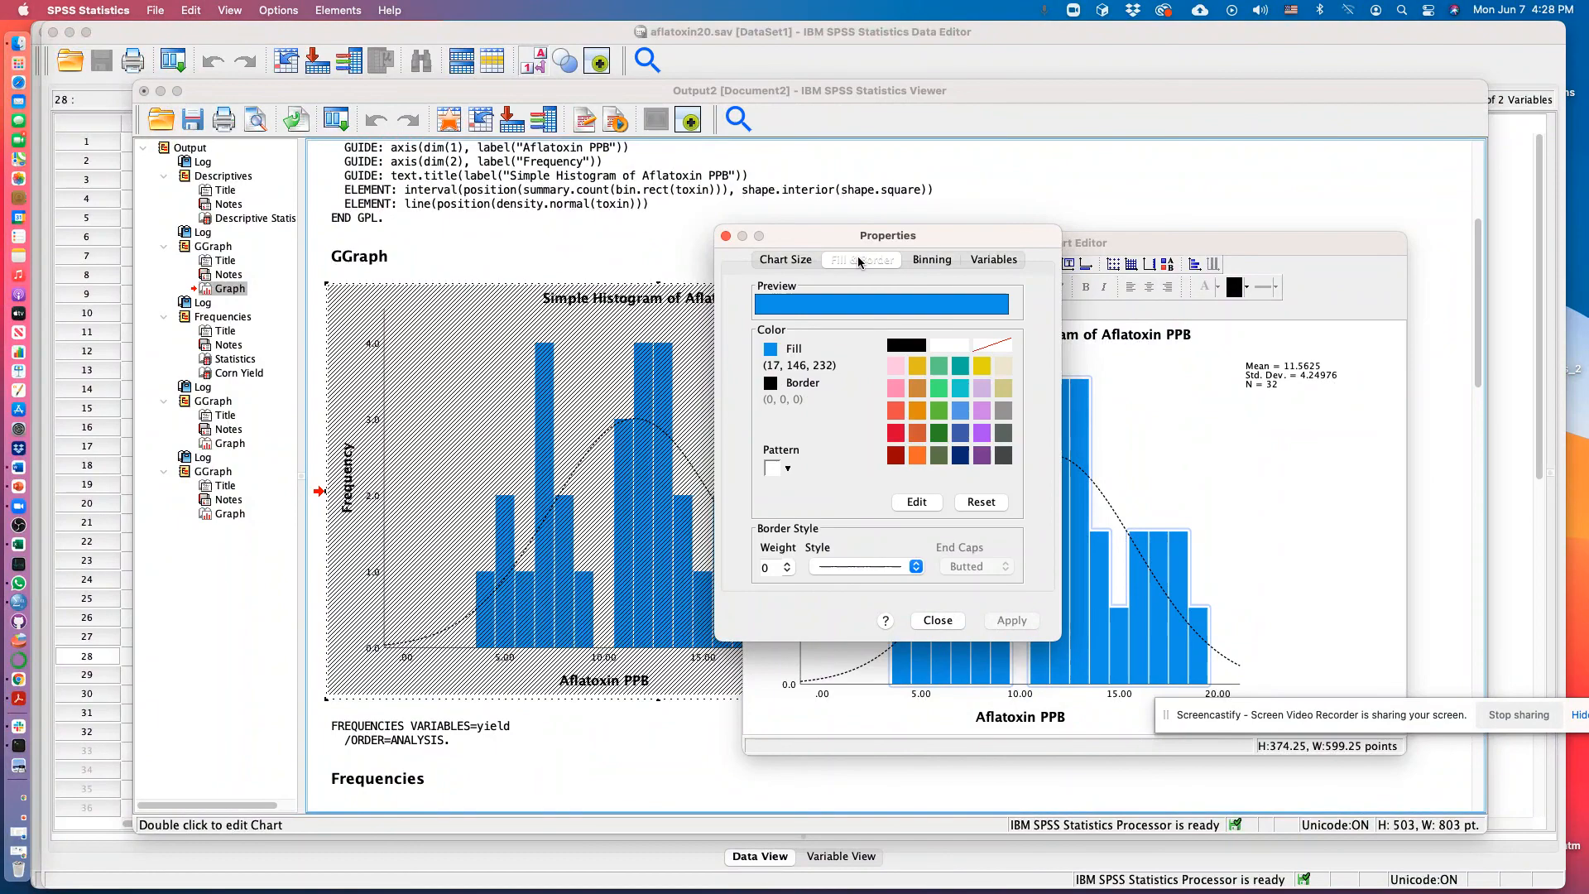
{"action": "left_click", "coordinate": [895, 411]}
{"action": "left_click", "coordinate": [1011, 621]}
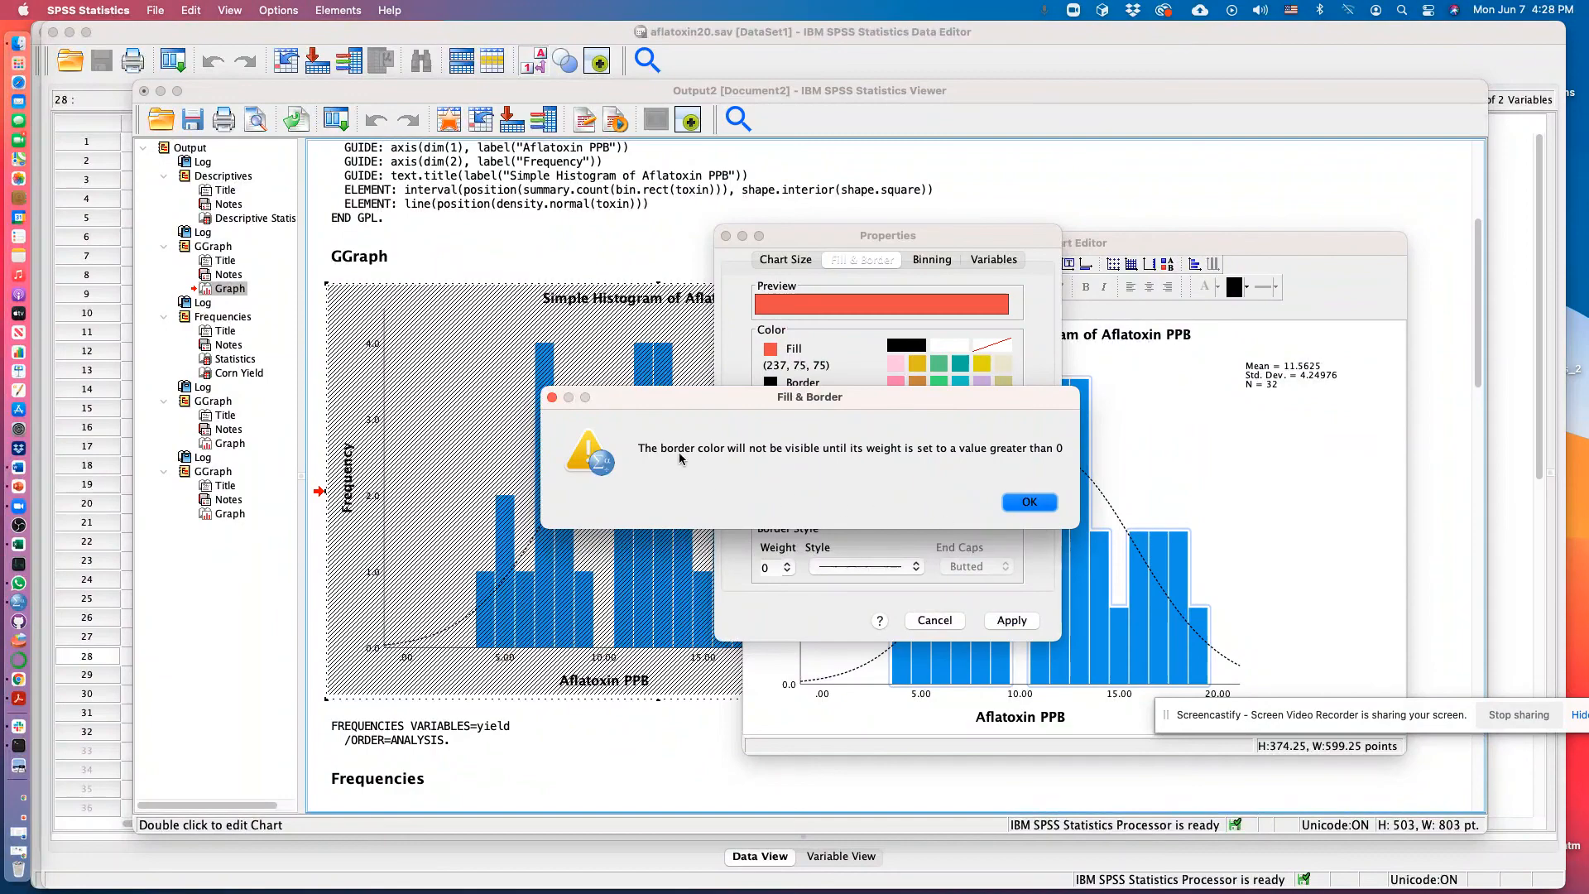
{"action": "left_click", "coordinate": [1026, 503]}
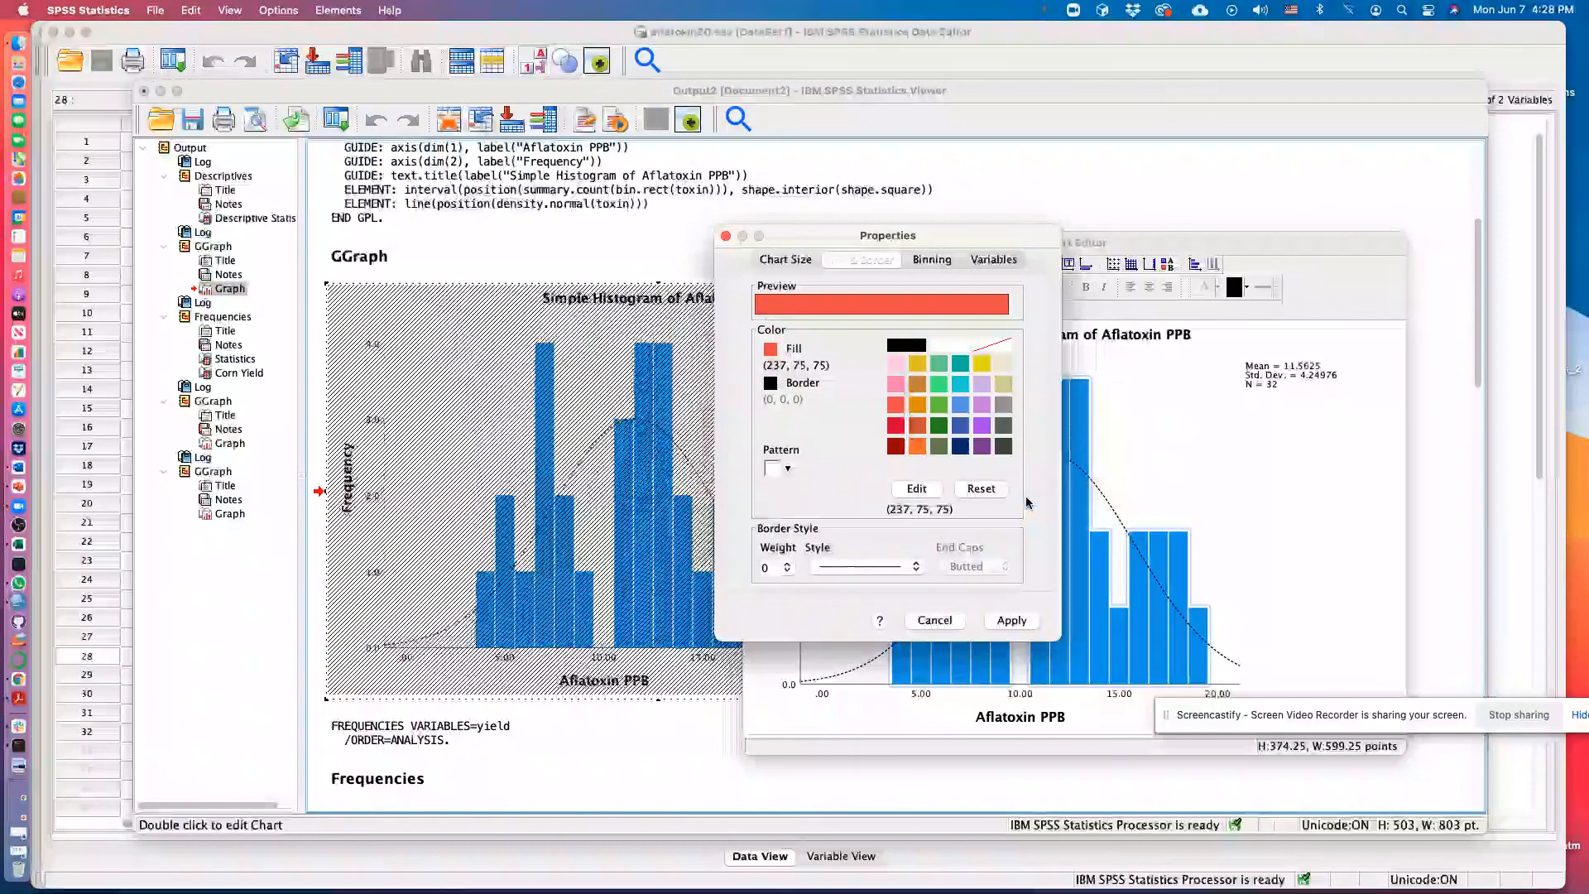
{"action": "left_click", "coordinate": [944, 621]}
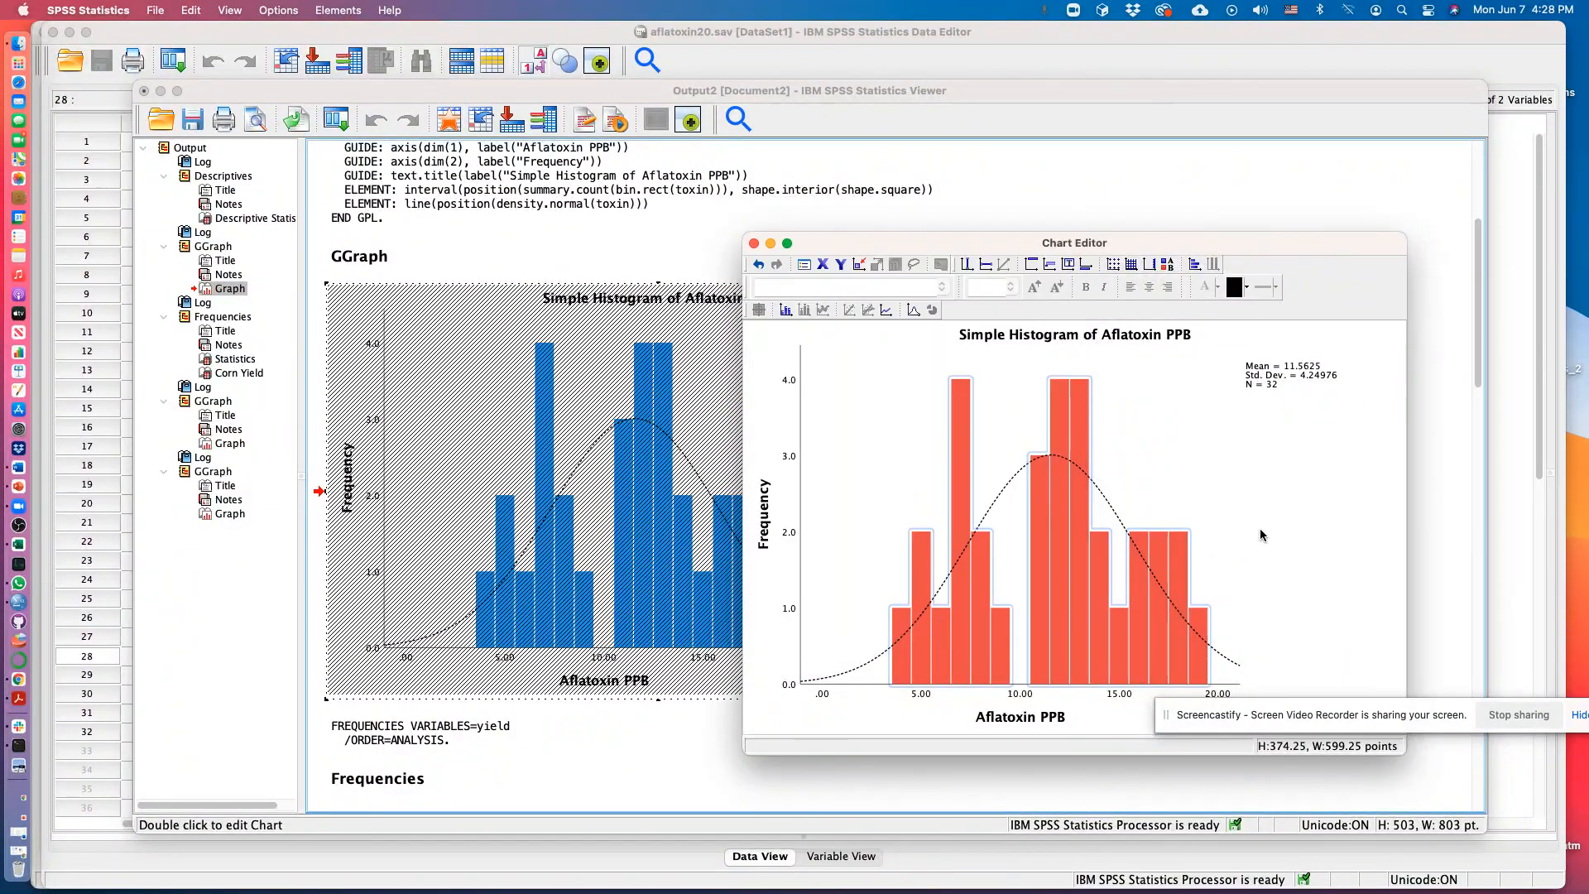
{"action": "left_click", "coordinate": [754, 243]}
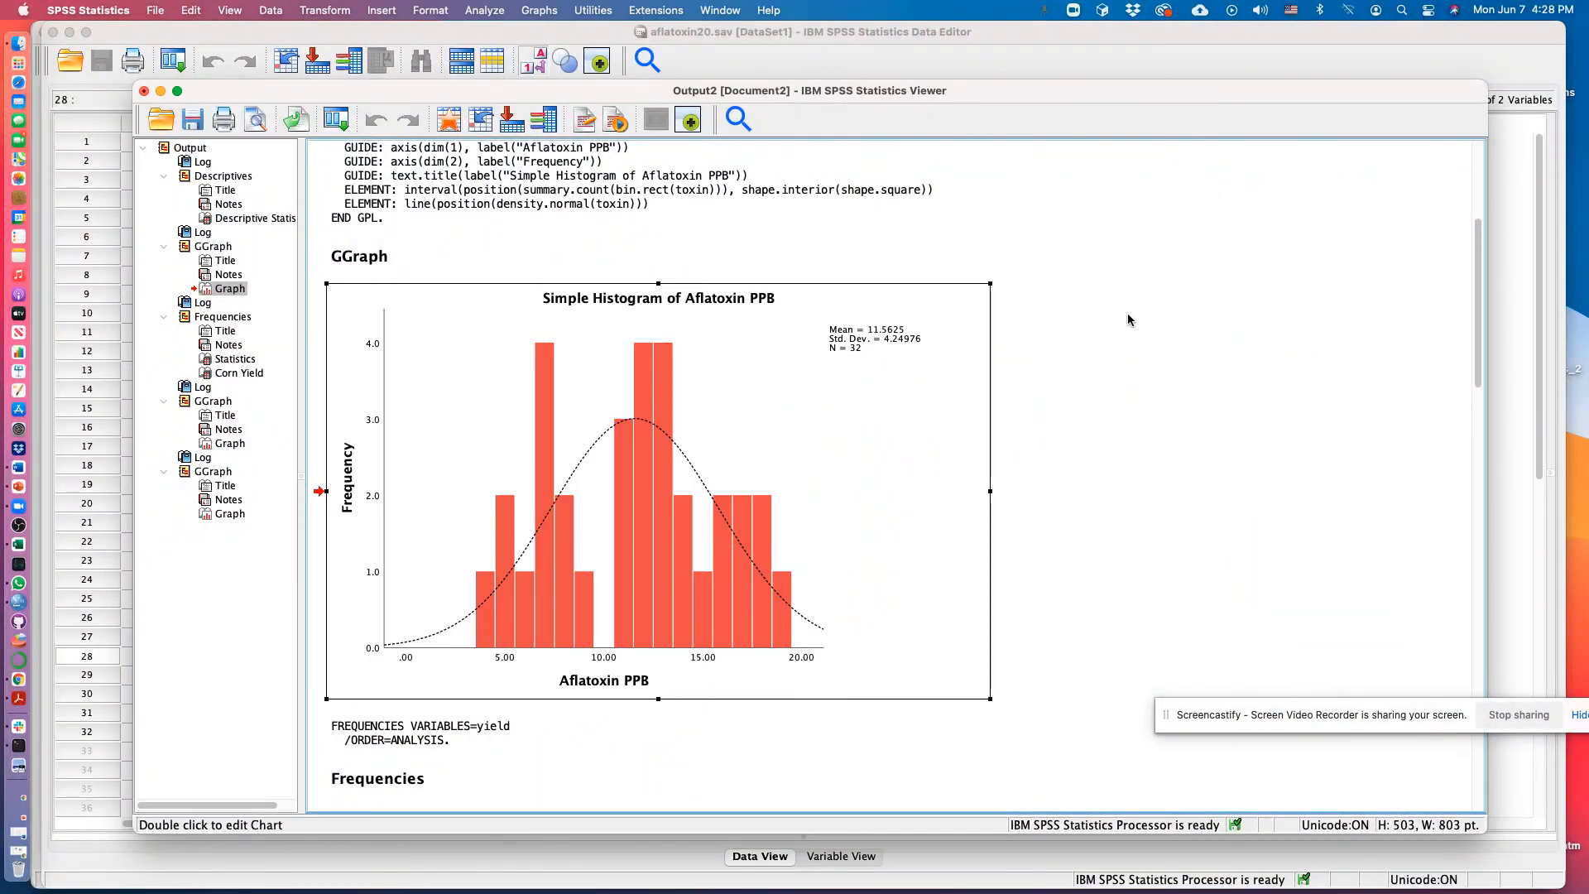
{"action": "left_click", "coordinate": [364, 179]}
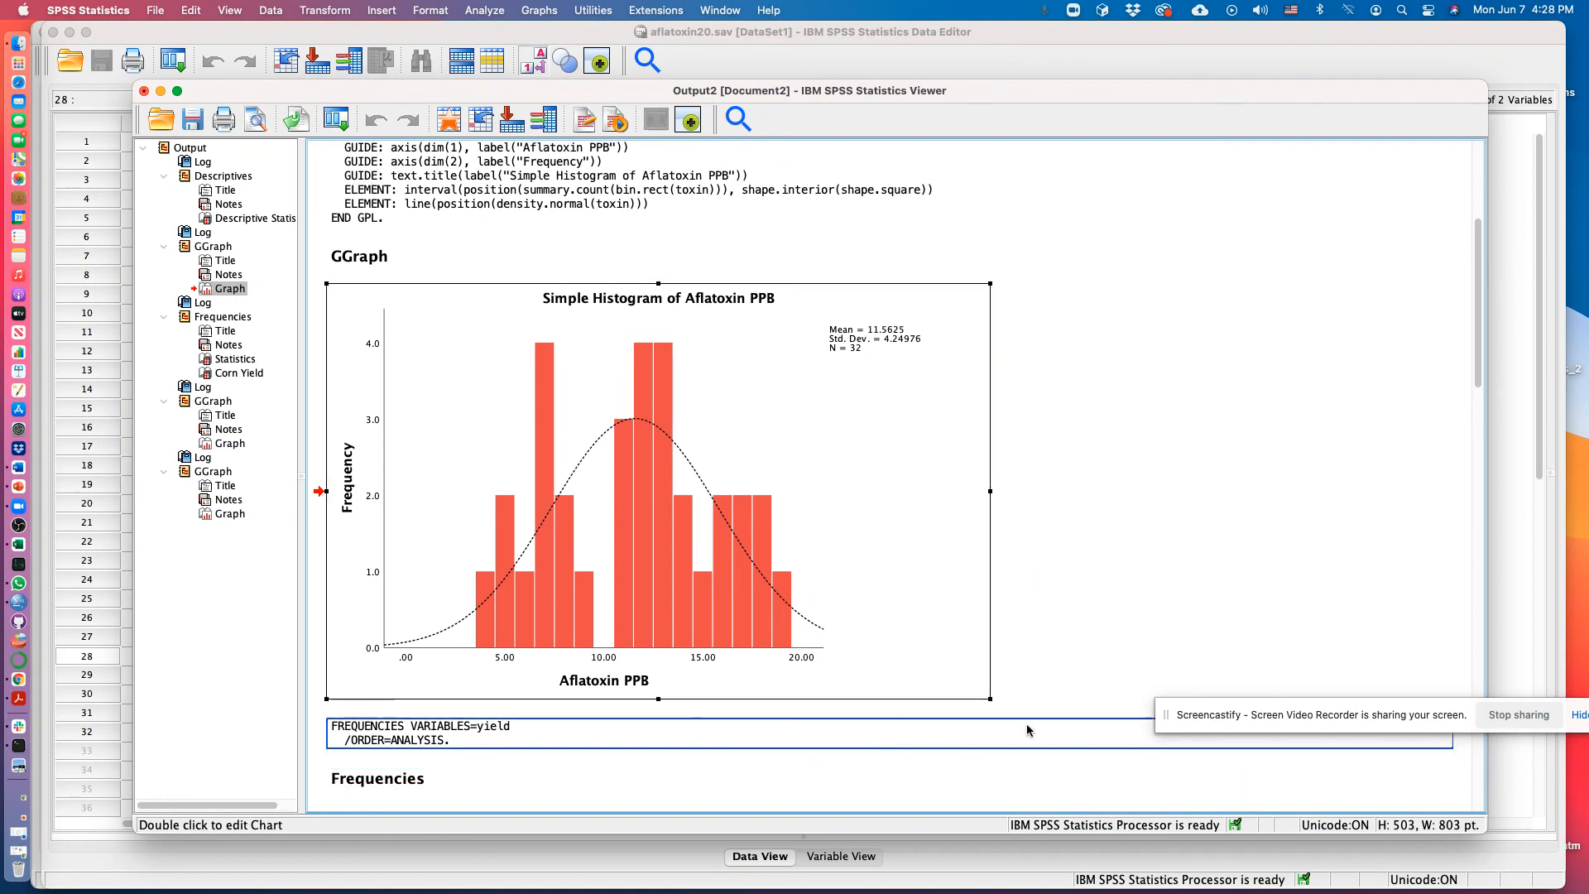
{"action": "left_click", "coordinate": [1298, 702]}
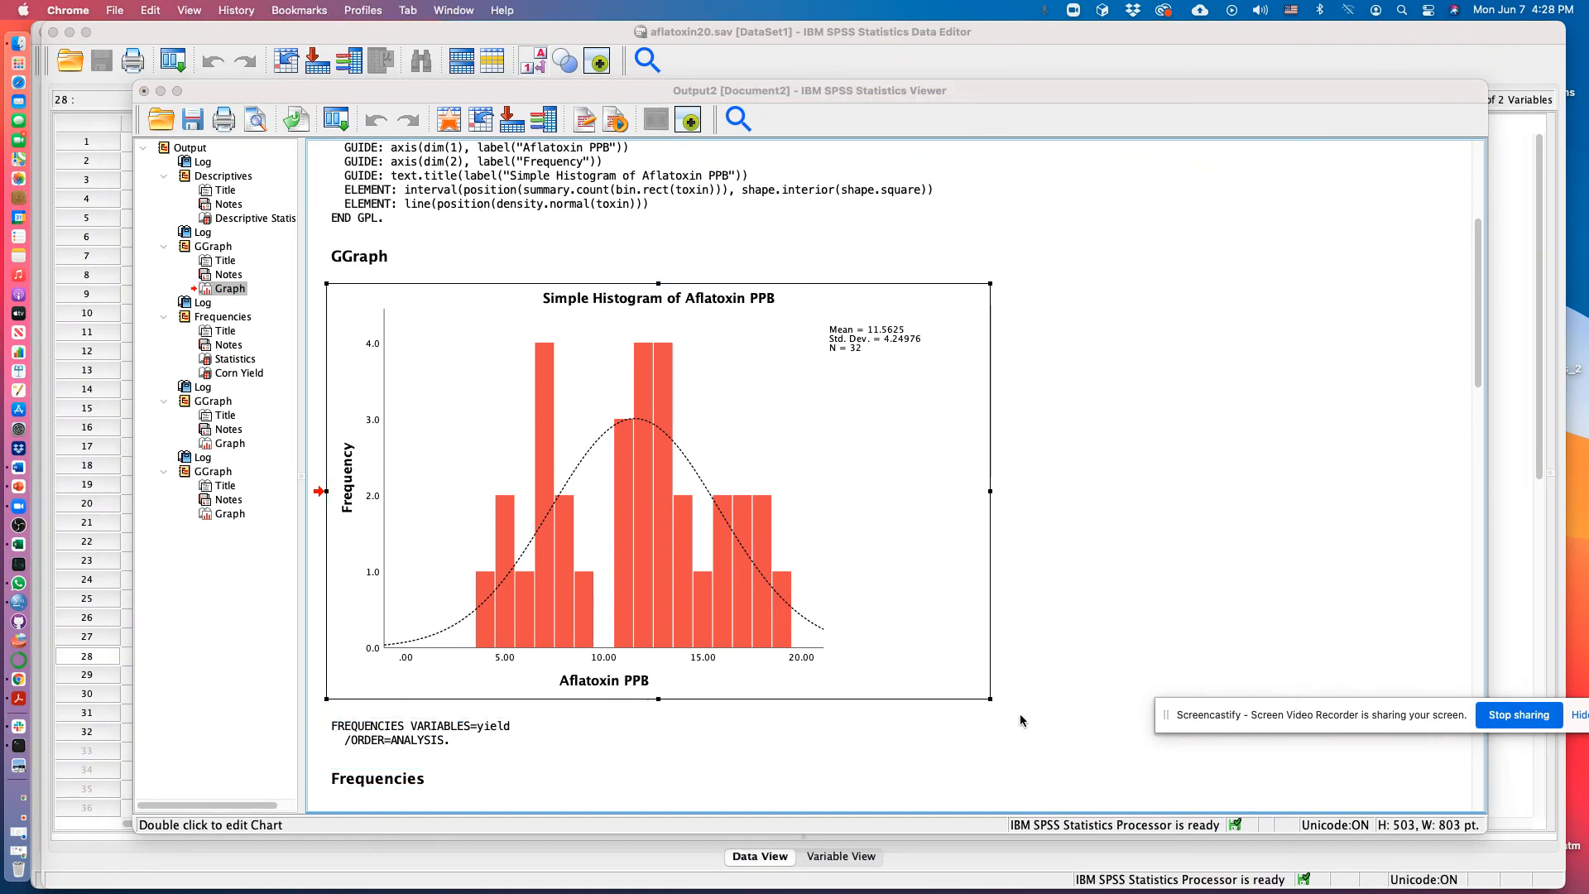